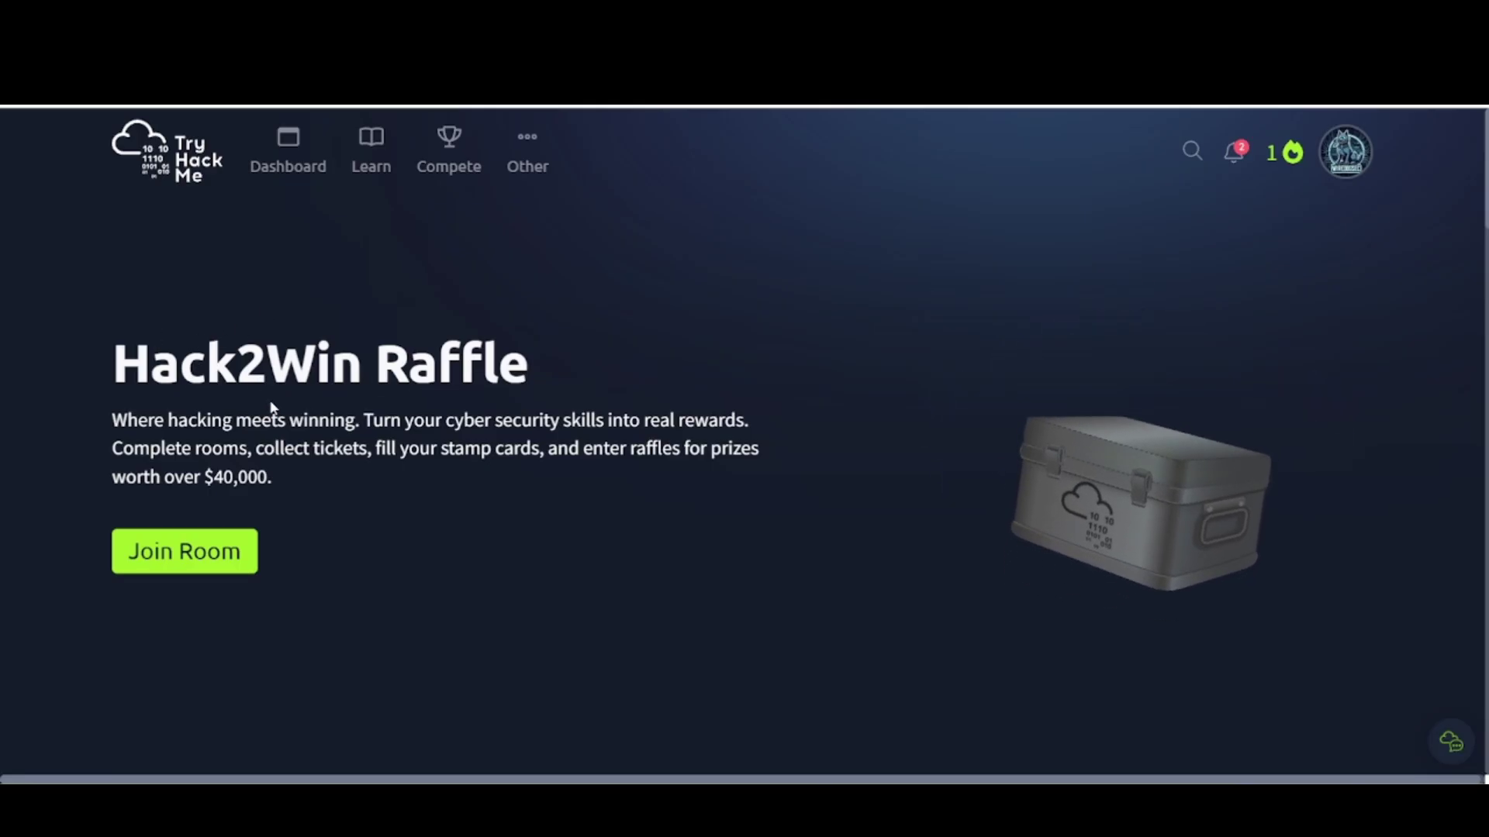
pyautogui.scroll(-2, 269, 405)
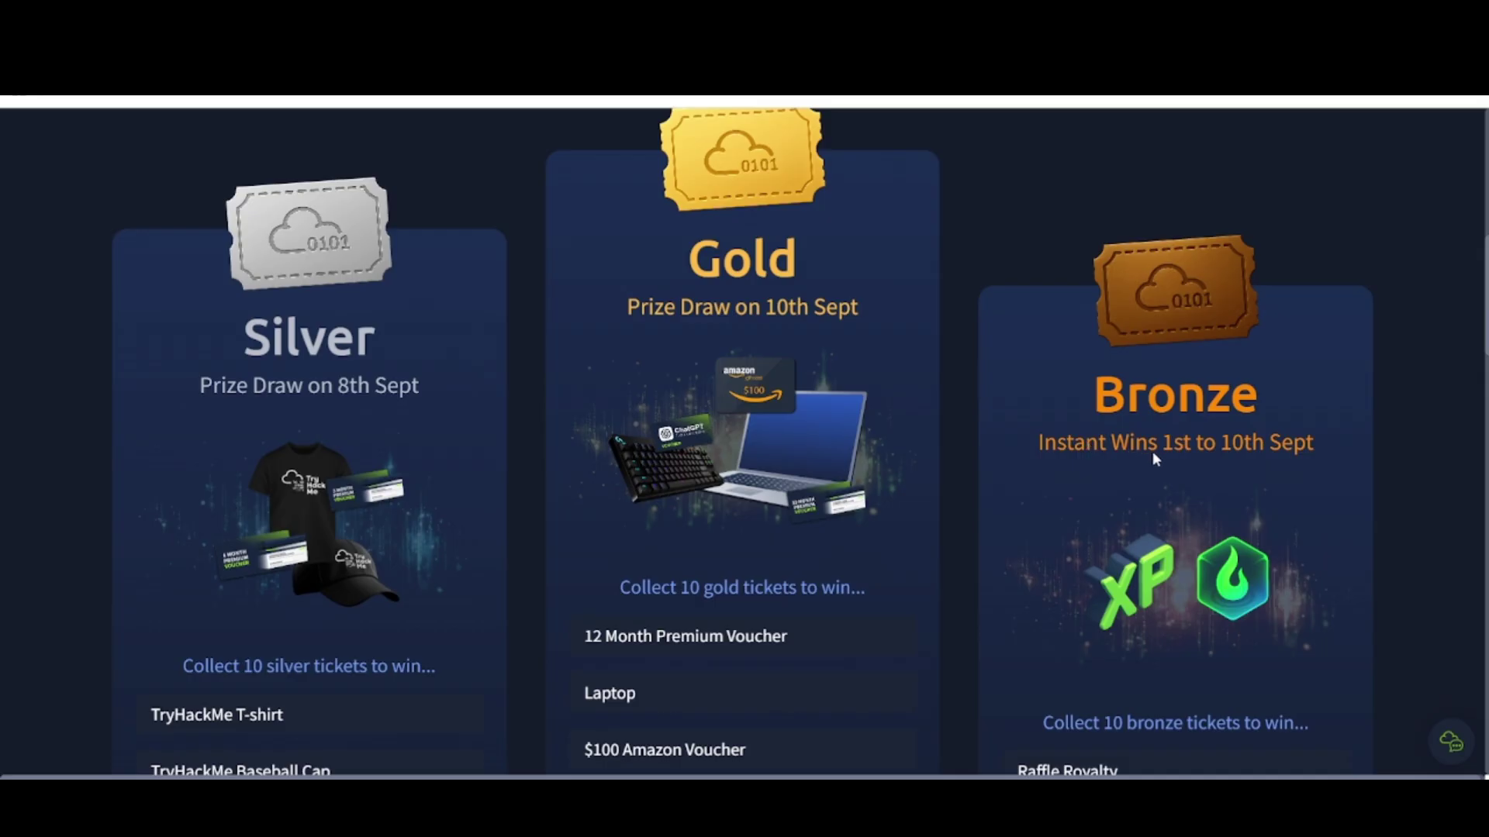
pyautogui.scroll(-2, 539, 535)
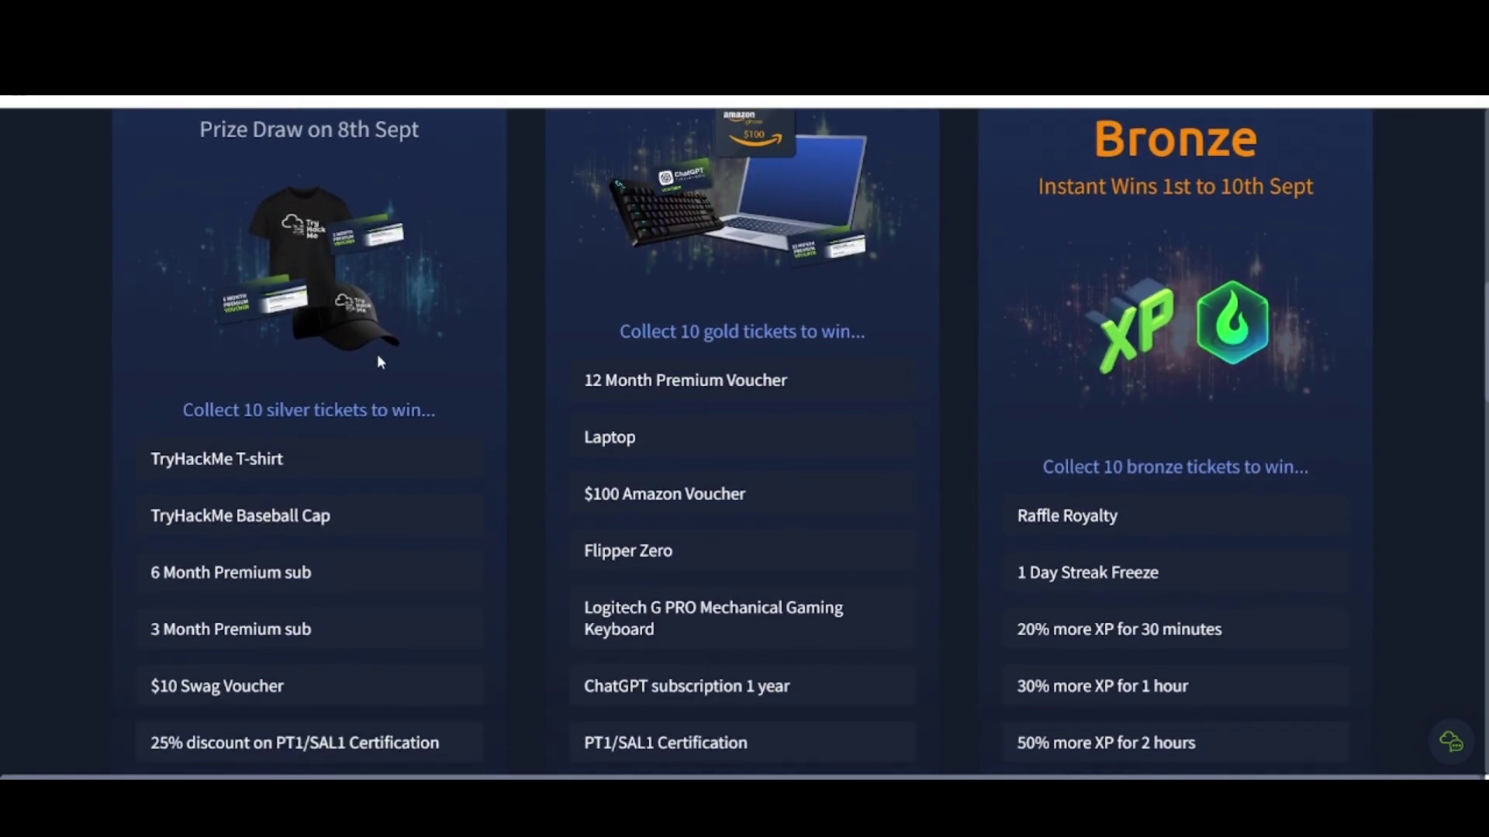
pyautogui.scroll(2, 377, 353)
pyautogui.scroll(-1, 377, 354)
pyautogui.scroll(-2, 377, 354)
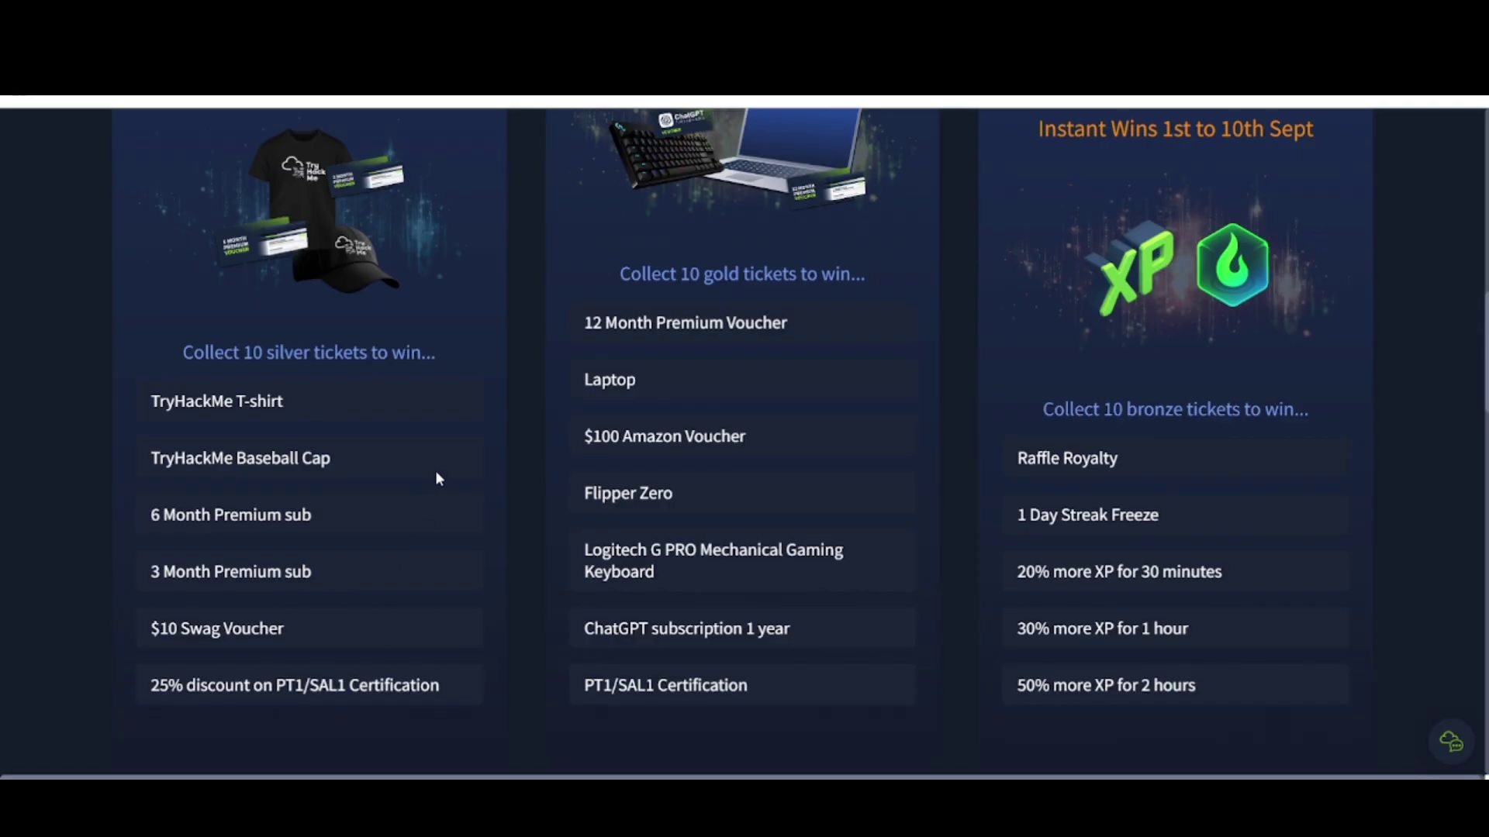
pyautogui.scroll(3, 435, 472)
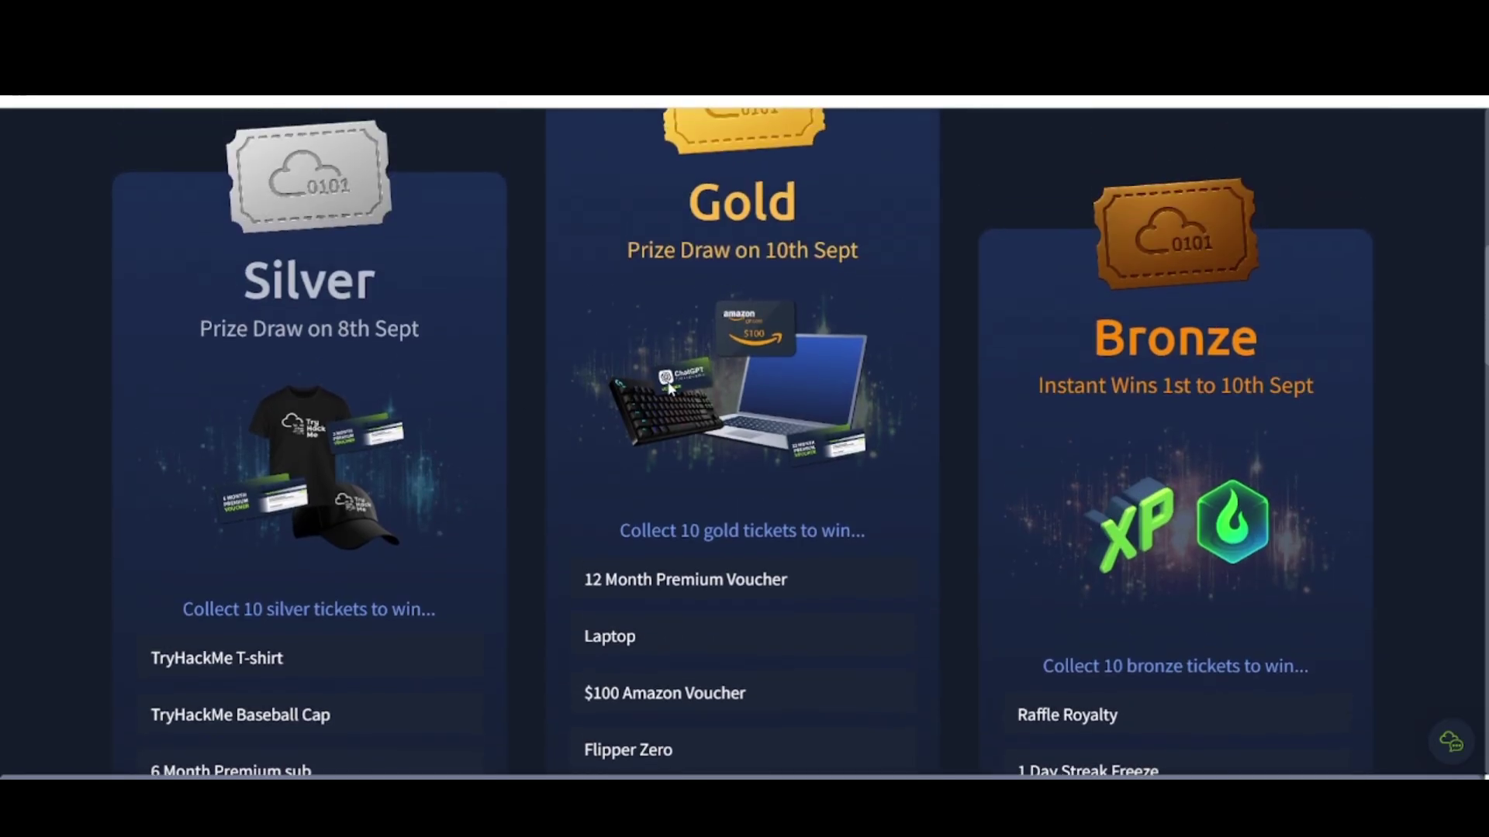
pyautogui.scroll(-1, 653, 404)
pyautogui.scroll(-2, 653, 412)
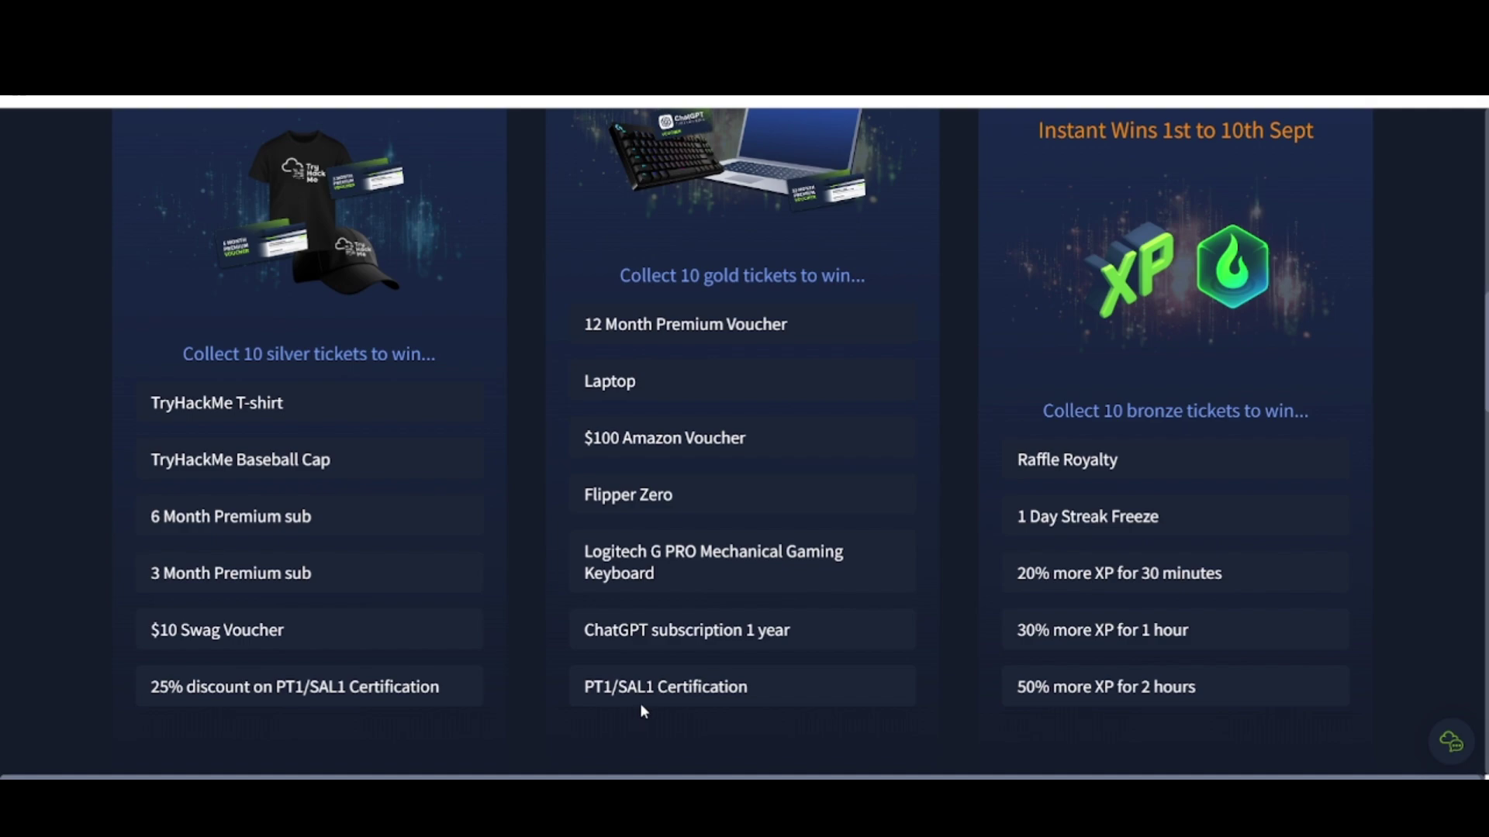
pyautogui.scroll(-2, 839, 523)
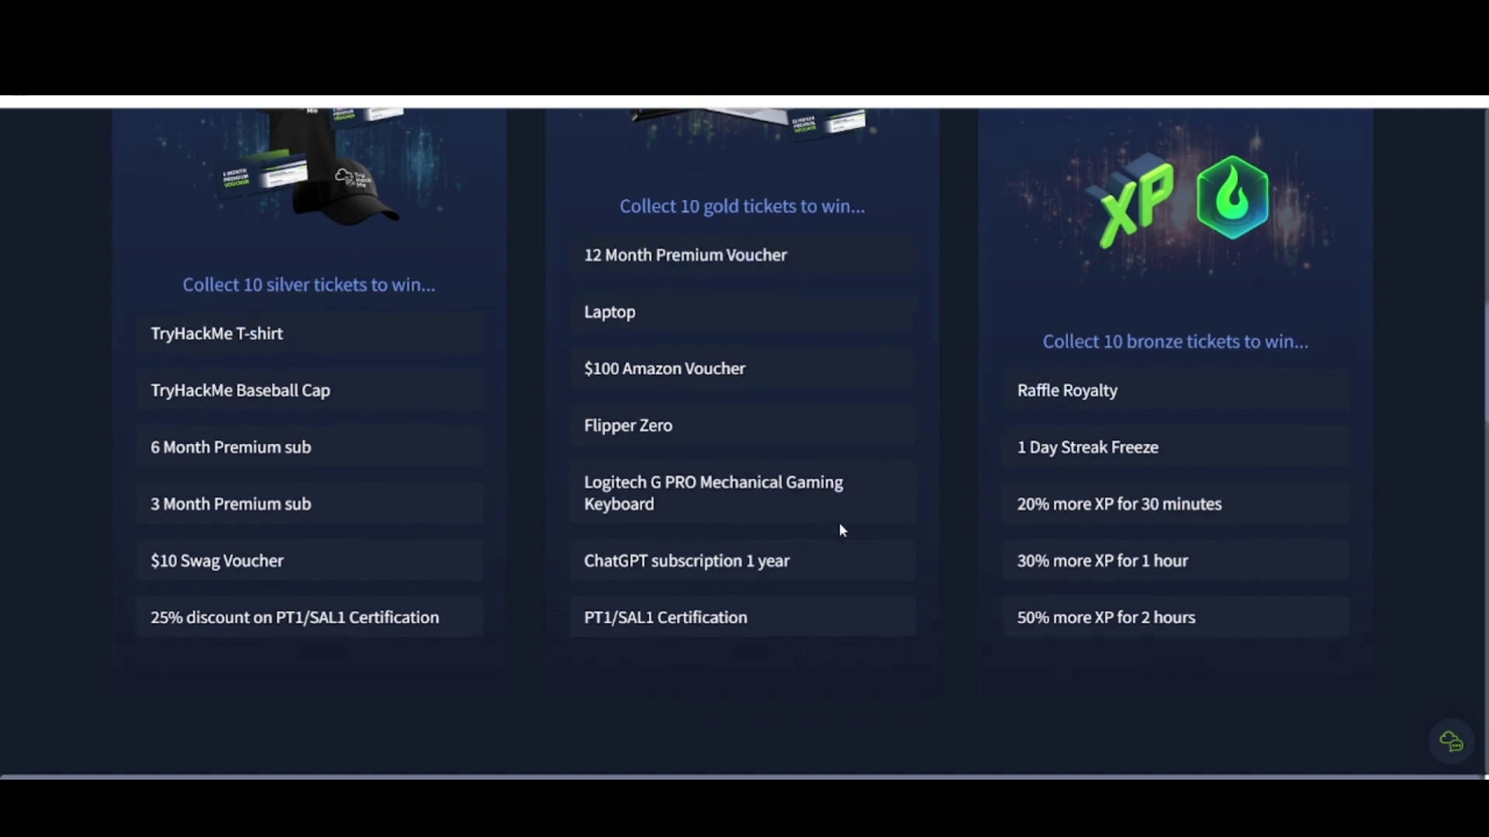
pyautogui.scroll(3, 796, 535)
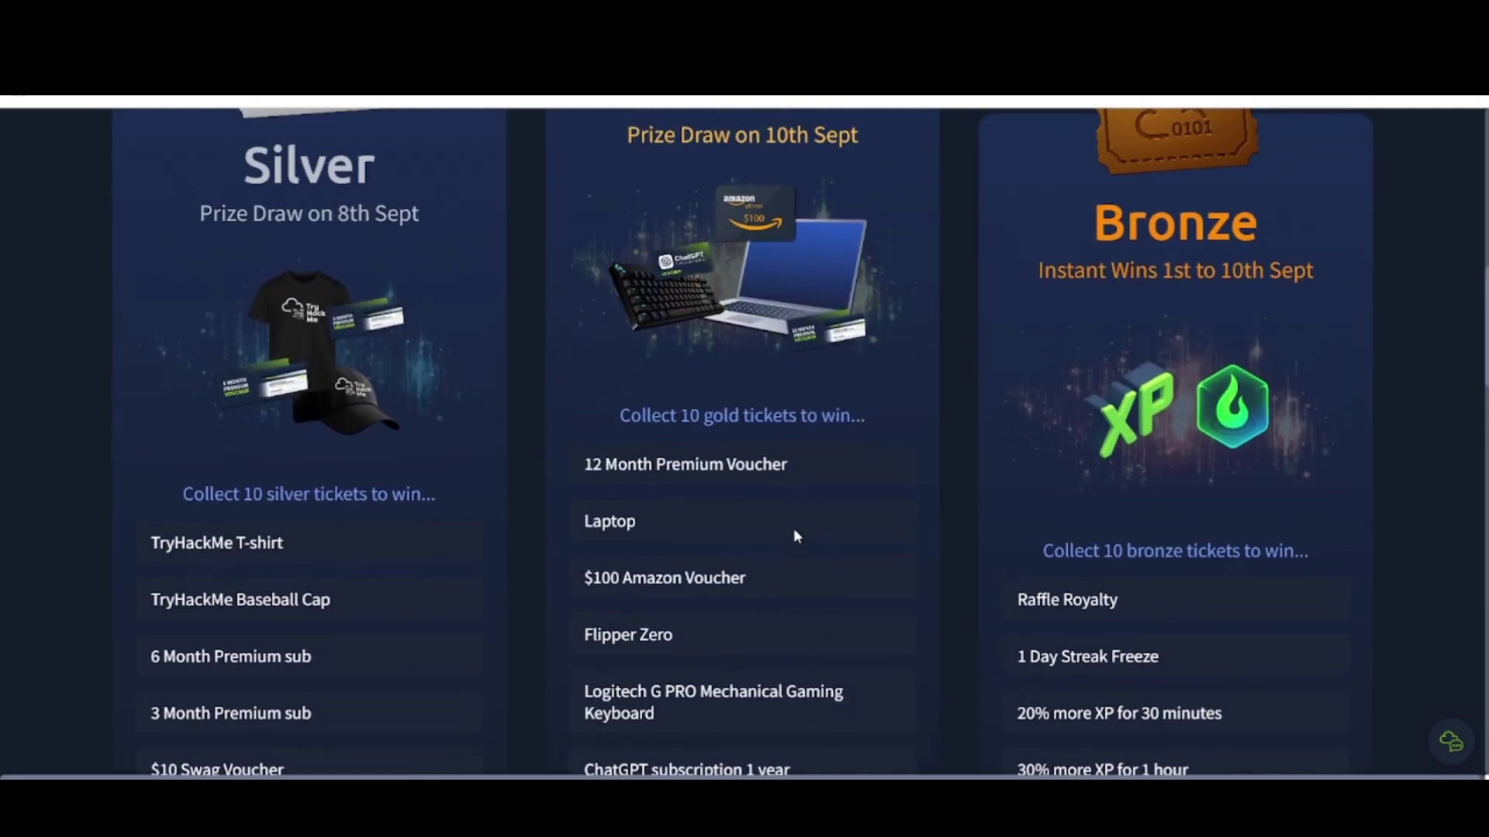
pyautogui.scroll(-3, 732, 509)
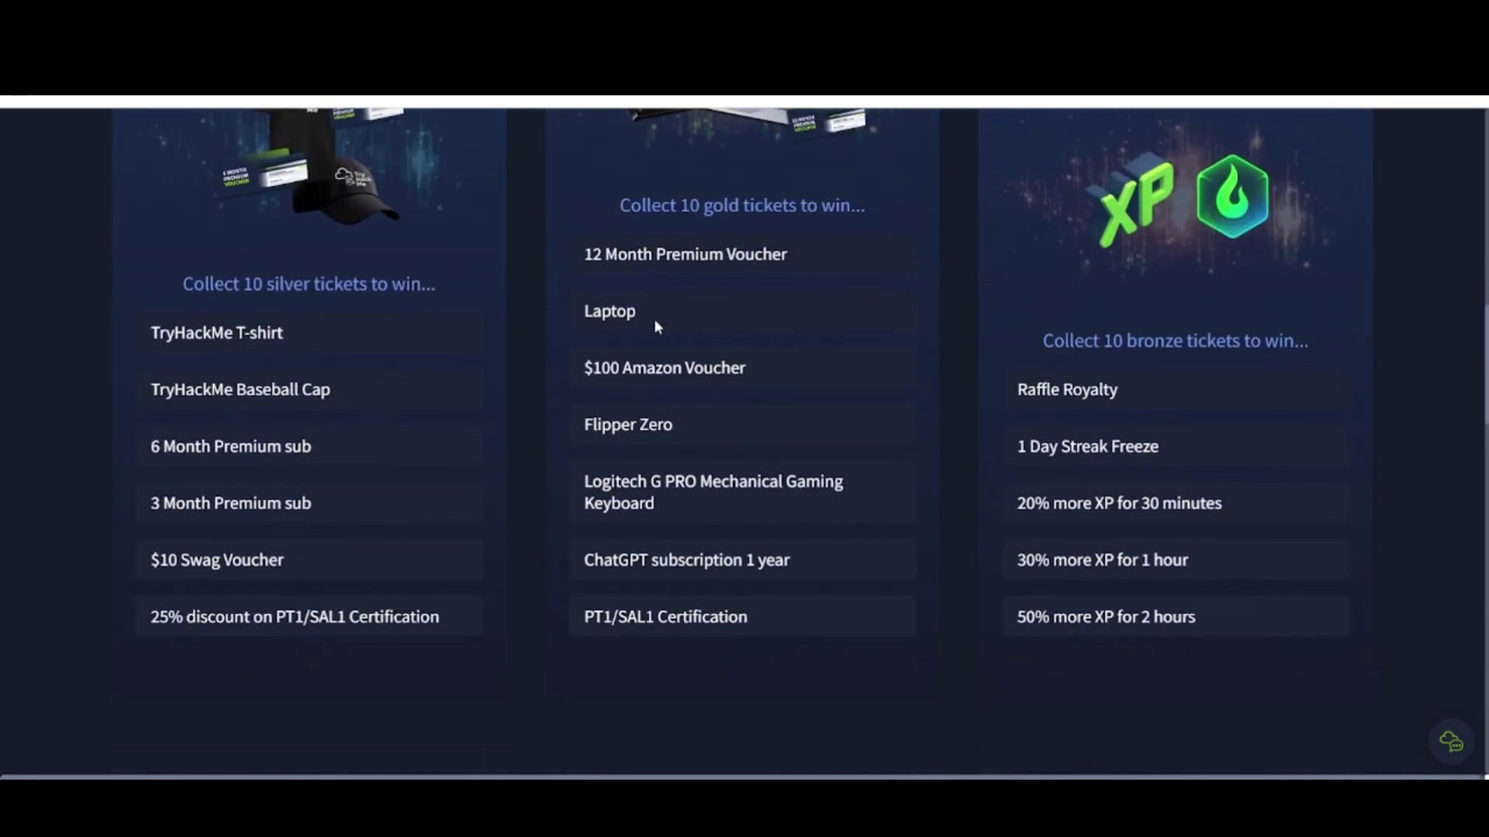
pyautogui.scroll(2, 832, 432)
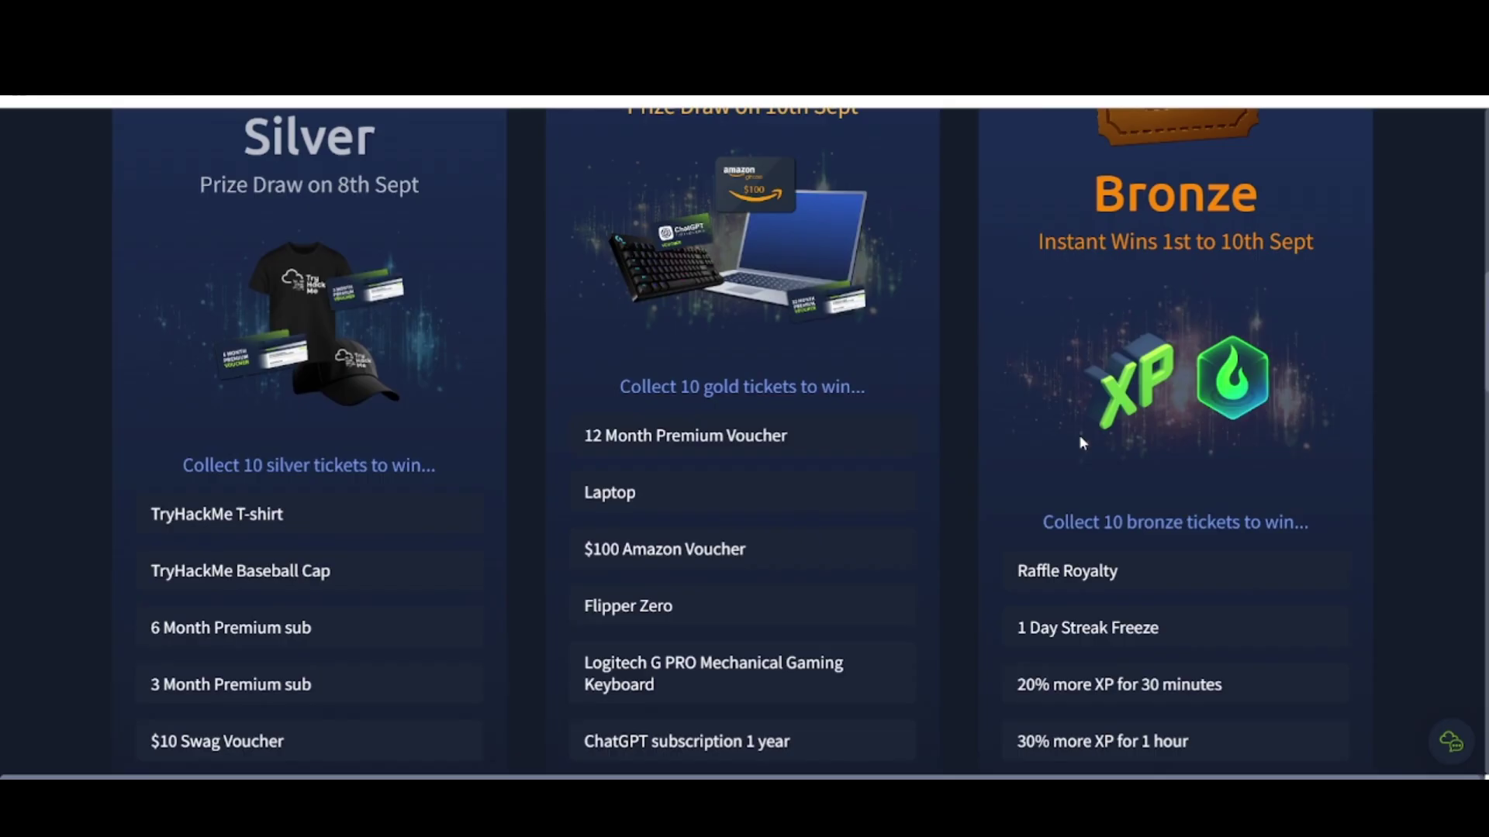
pyautogui.scroll(-2, 1079, 443)
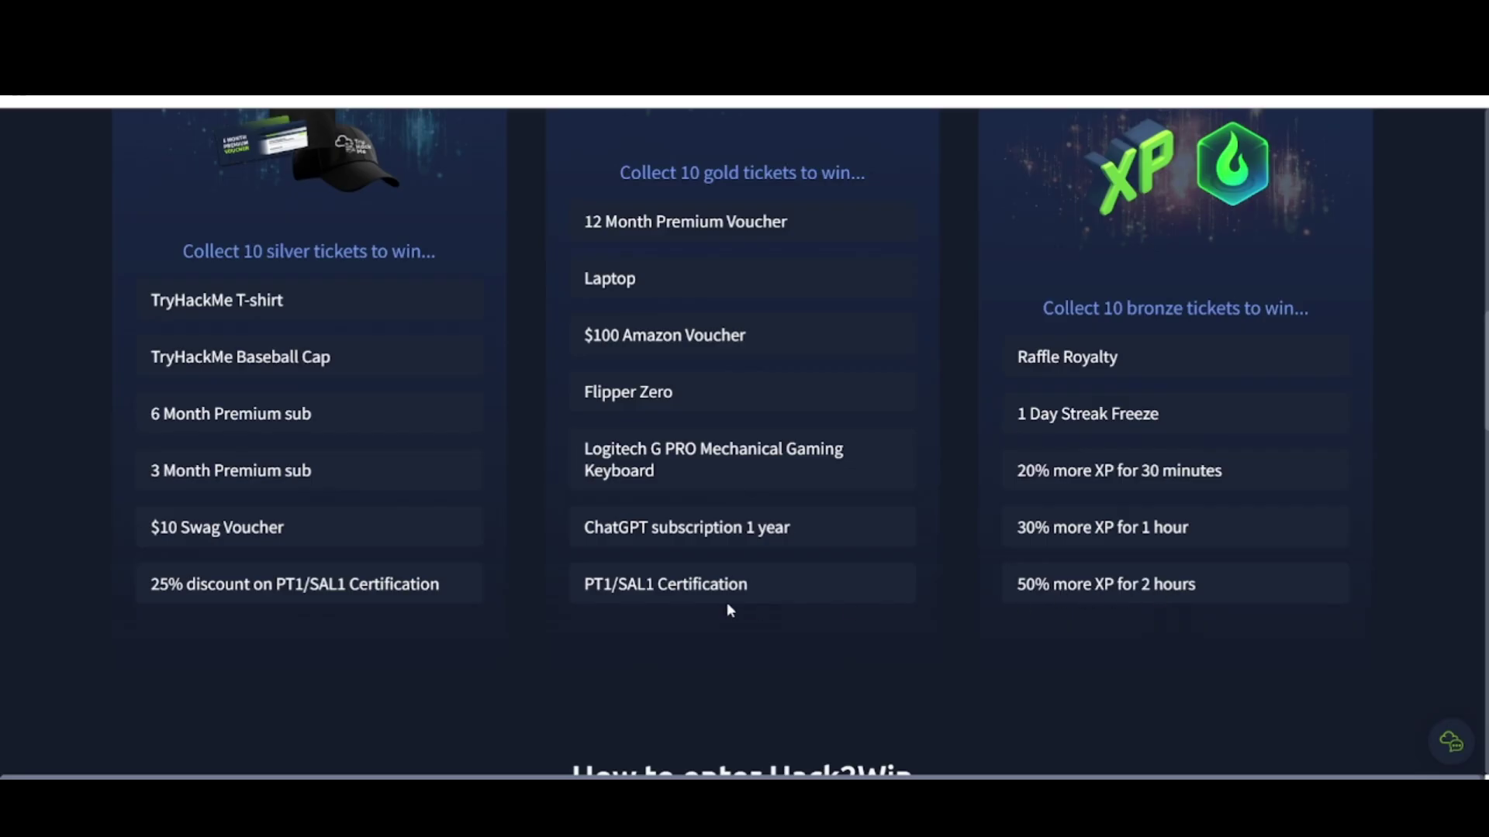
pyautogui.scroll(-2, 727, 605)
pyautogui.scroll(-2, 727, 604)
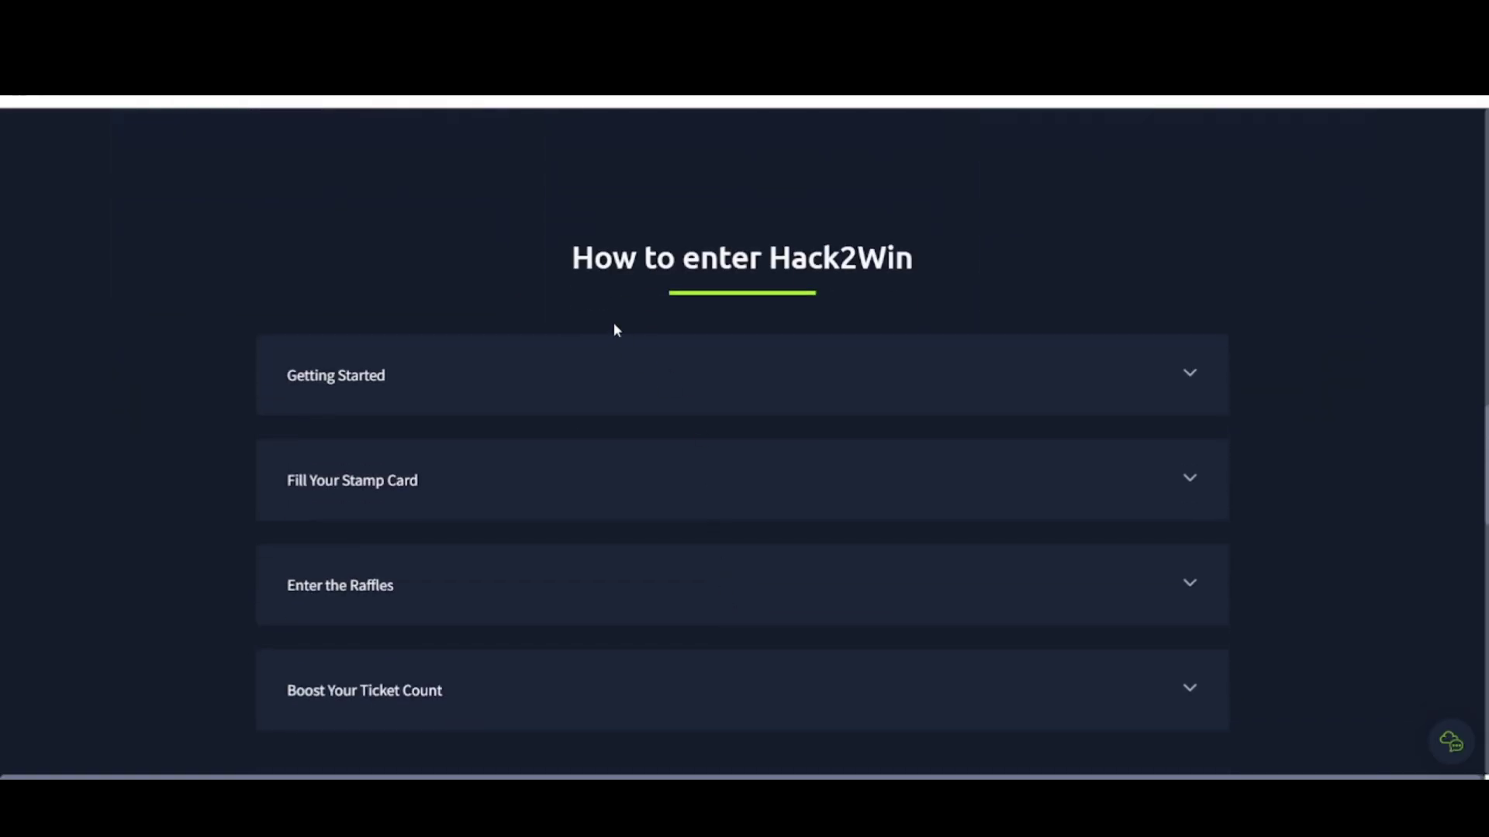
# - Expand Getting Started and highlight its login and complete-rooms step sentences while reading
pyautogui.click(633, 387)
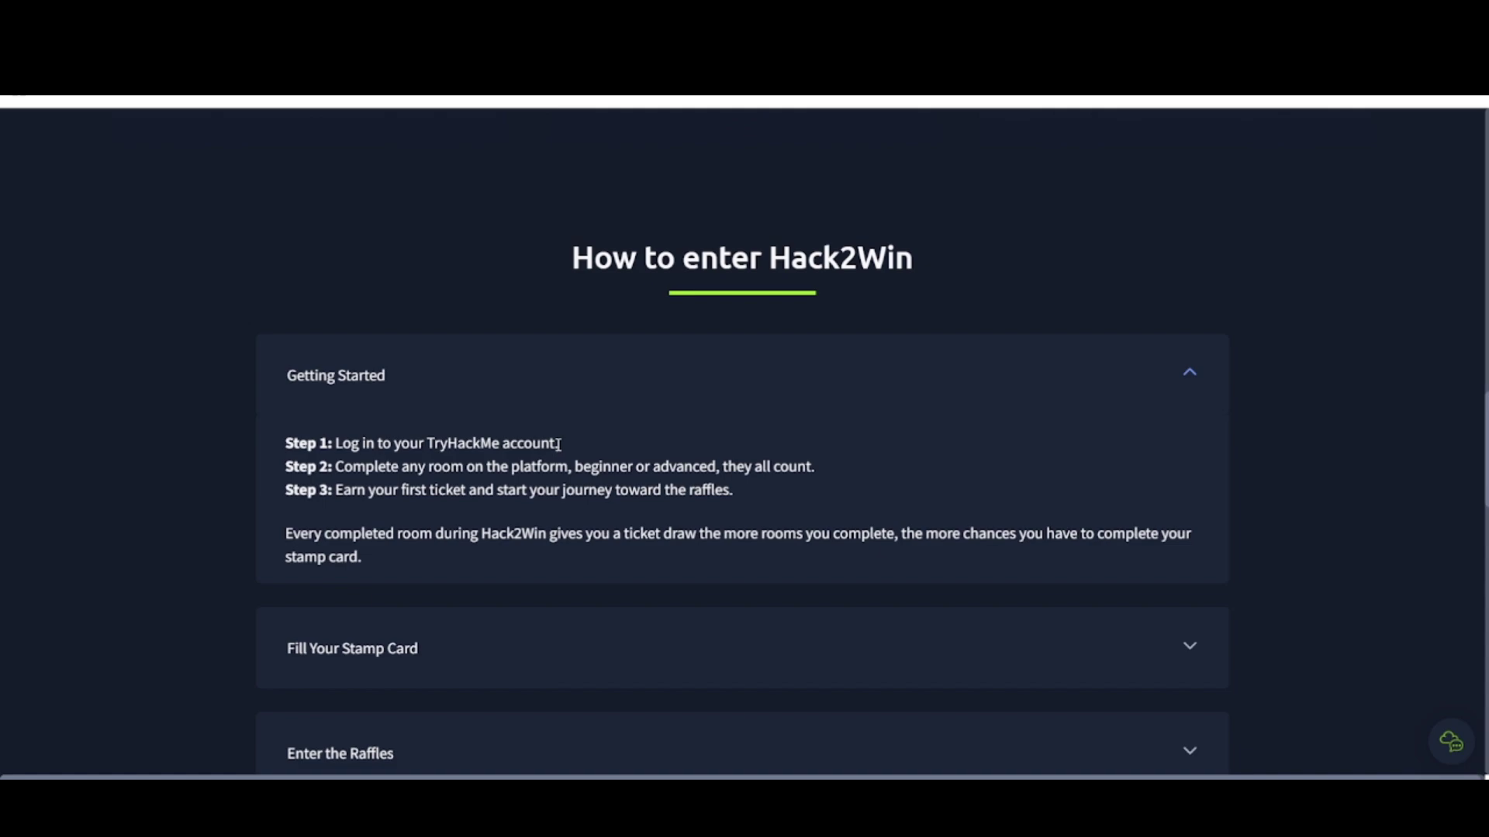
pyautogui.moveTo(559, 444); pyautogui.dragTo(428, 443)
pyautogui.click(428, 443)
pyautogui.moveTo(814, 470); pyautogui.dragTo(336, 470)
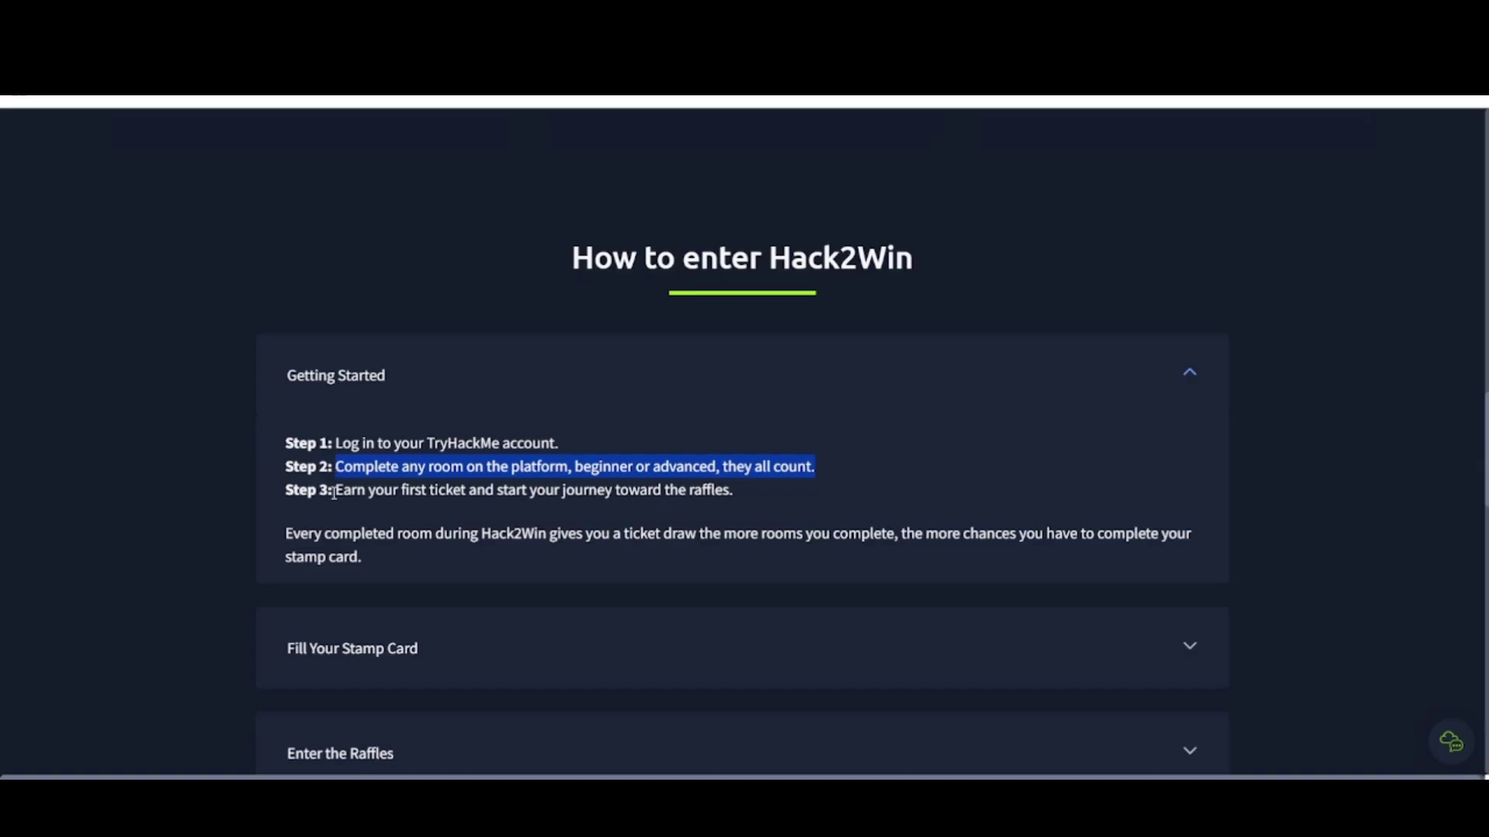
pyautogui.click(334, 493)
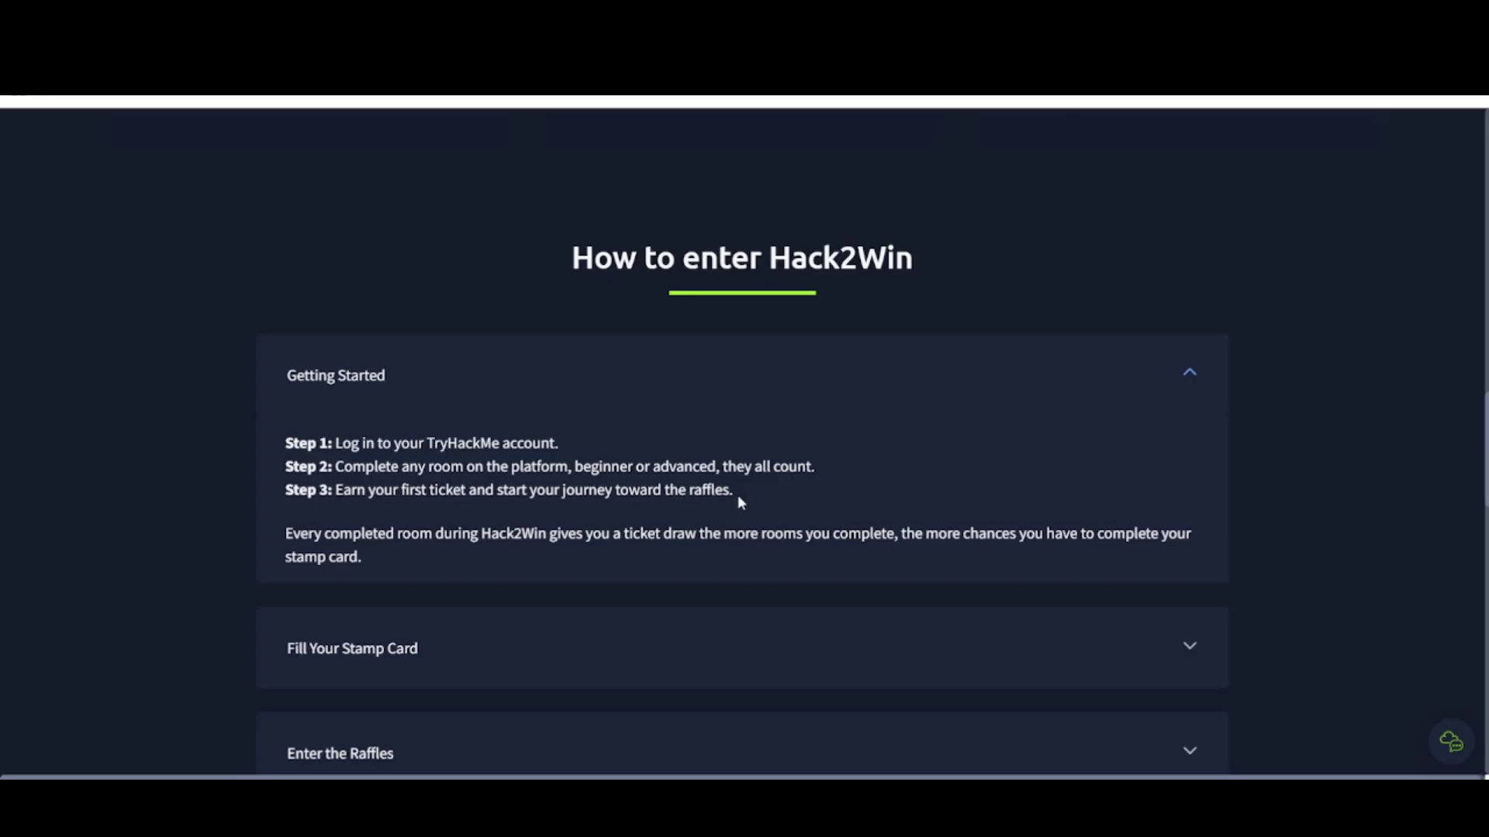
pyautogui.moveTo(335, 466)
pyautogui.mouseDown()
pyautogui.moveTo(632, 450)
pyautogui.moveTo(816, 465)
pyautogui.mouseUp()
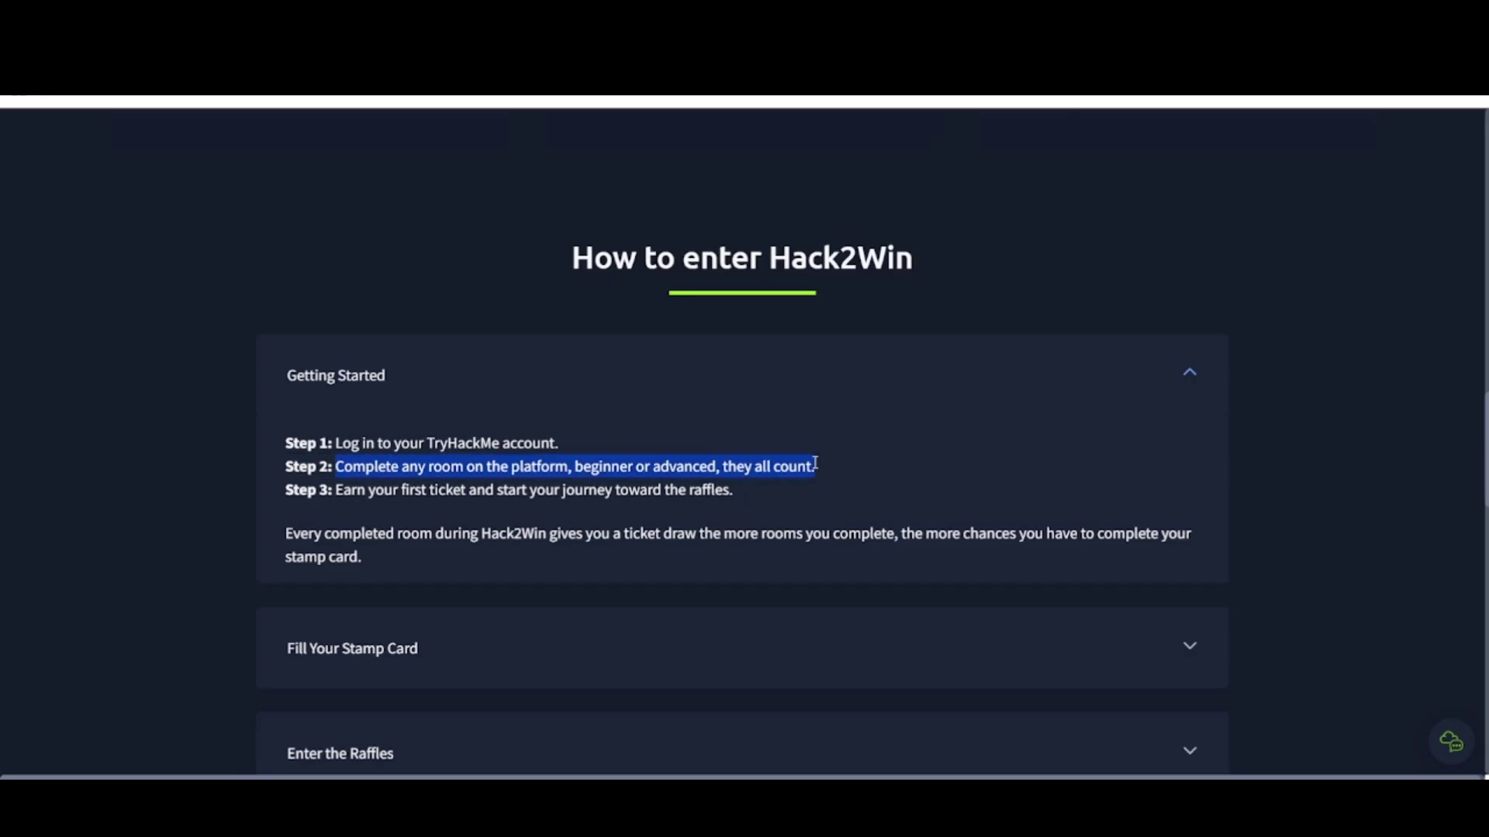
pyautogui.scroll(-2, 459, 538)
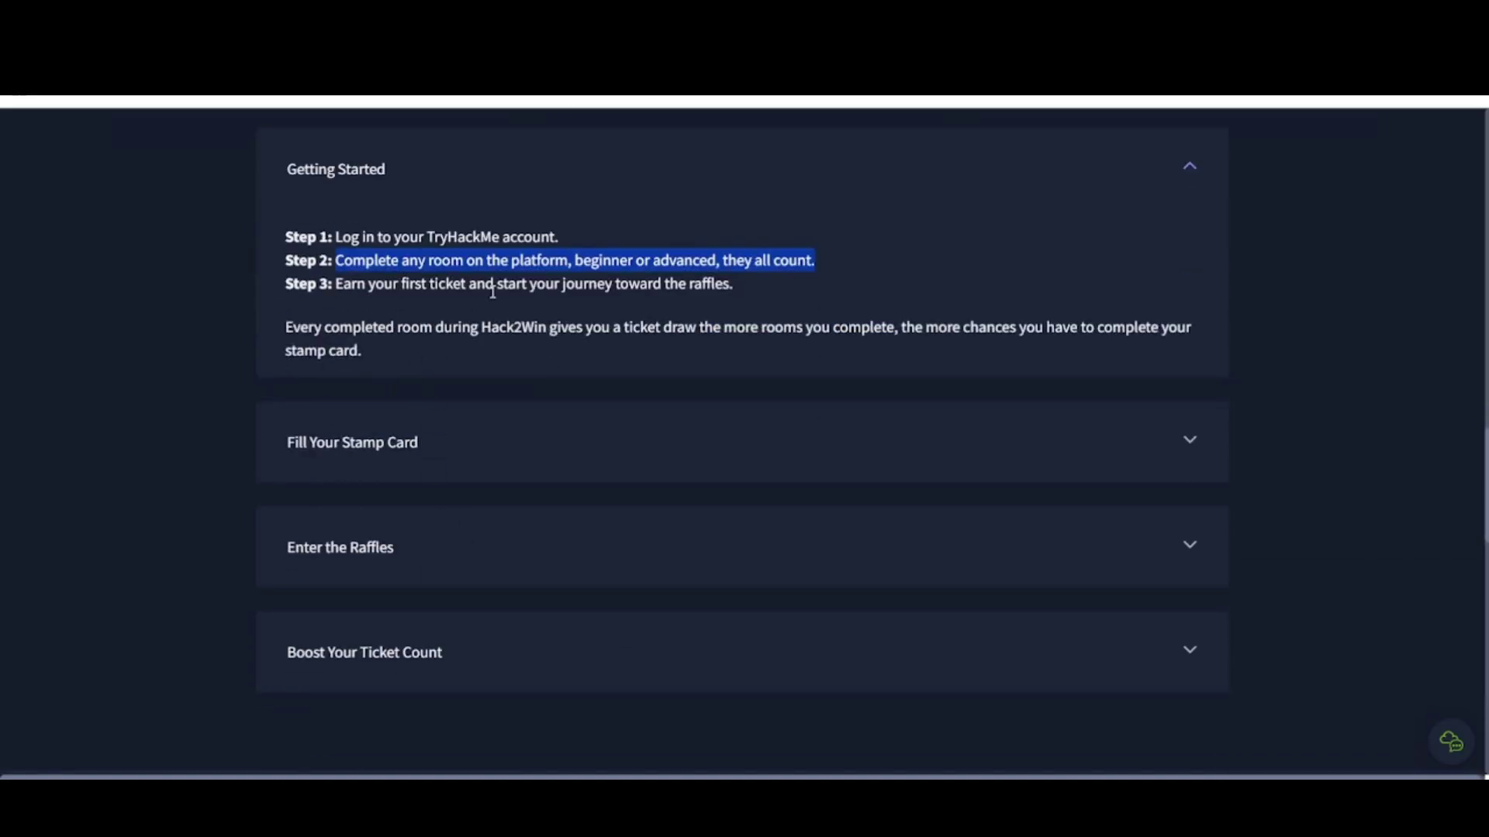
pyautogui.click(378, 263)
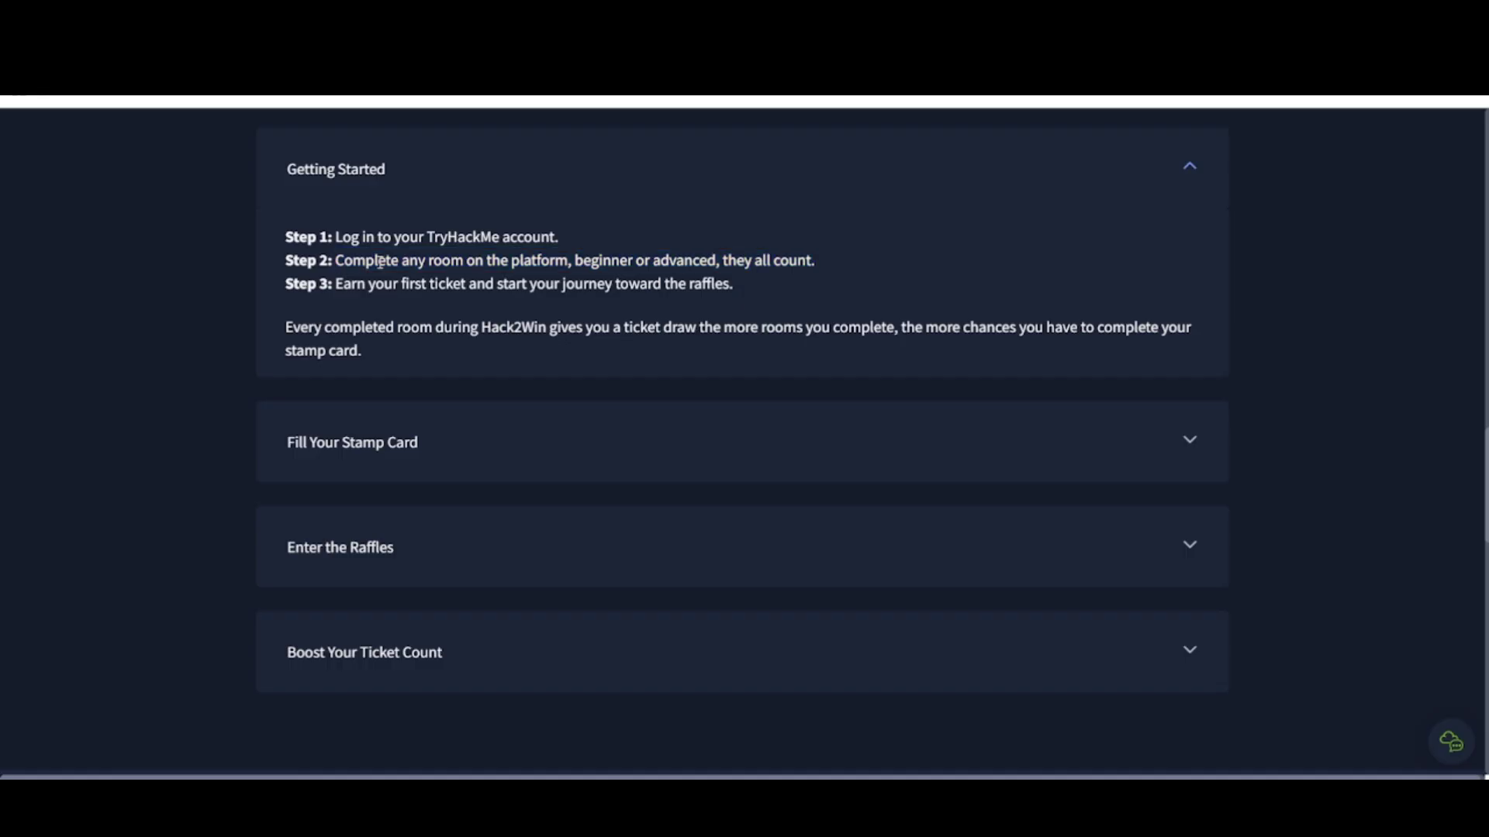
pyautogui.scroll(2, 377, 264)
pyautogui.scroll(-2, 380, 260)
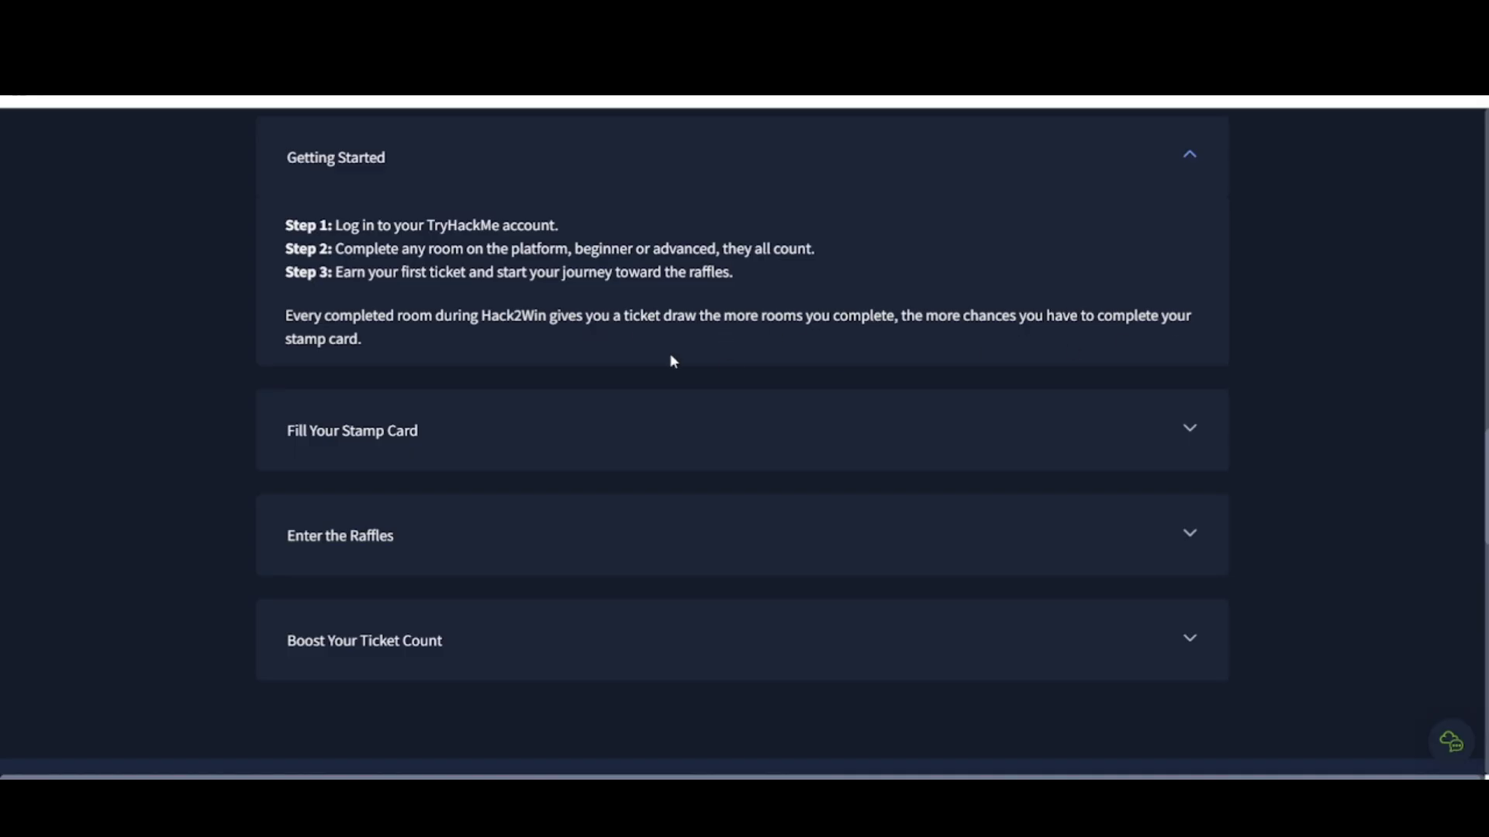
pyautogui.moveTo(342, 339); pyautogui.dragTo(291, 315)
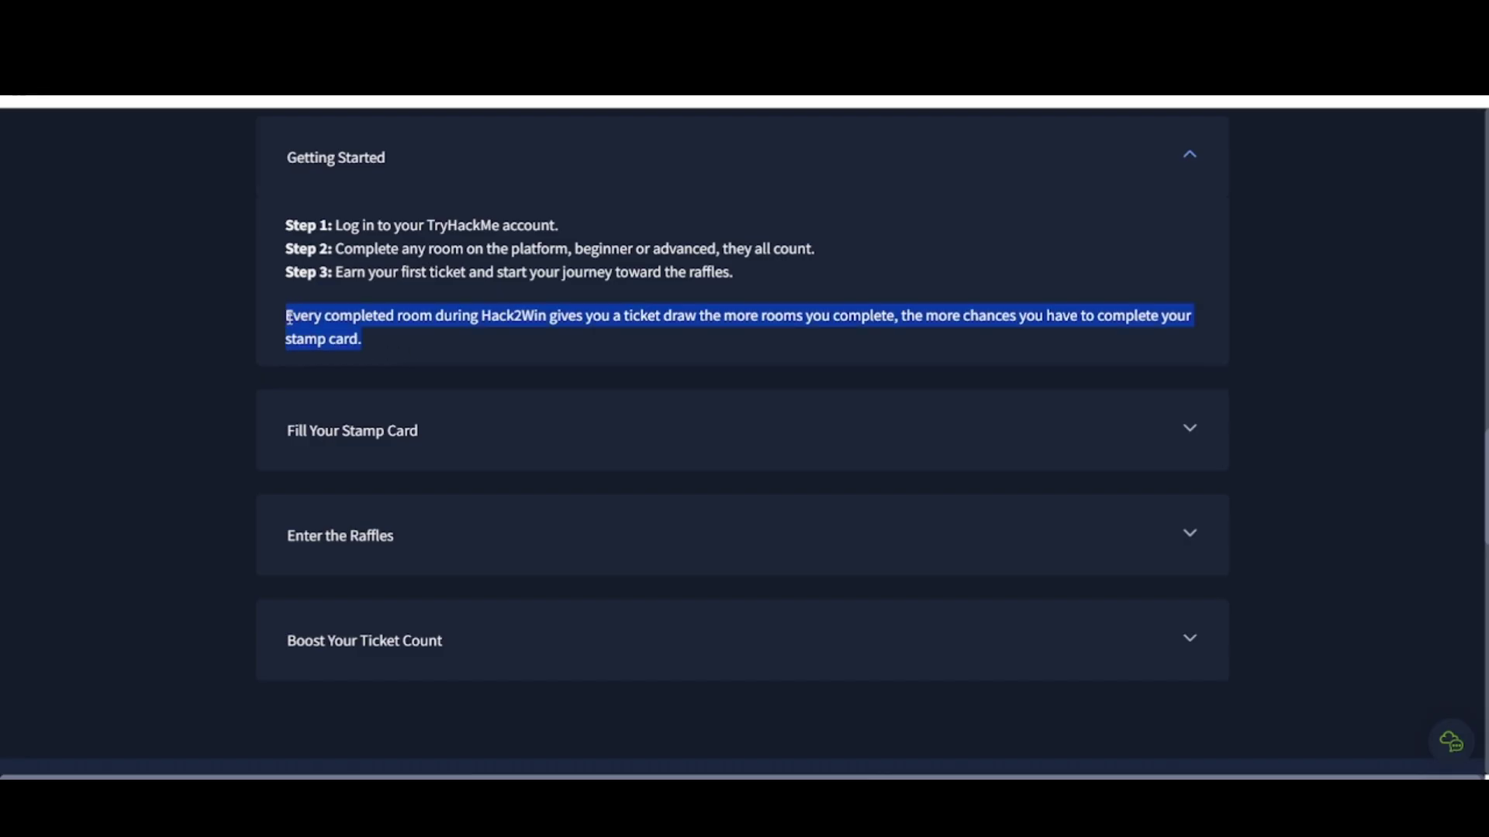
# - Expand Fill Your Stamp Card, Enter the Raffles and Boost Your Ticket Count
pyautogui.click(335, 342)
pyautogui.click(463, 422)
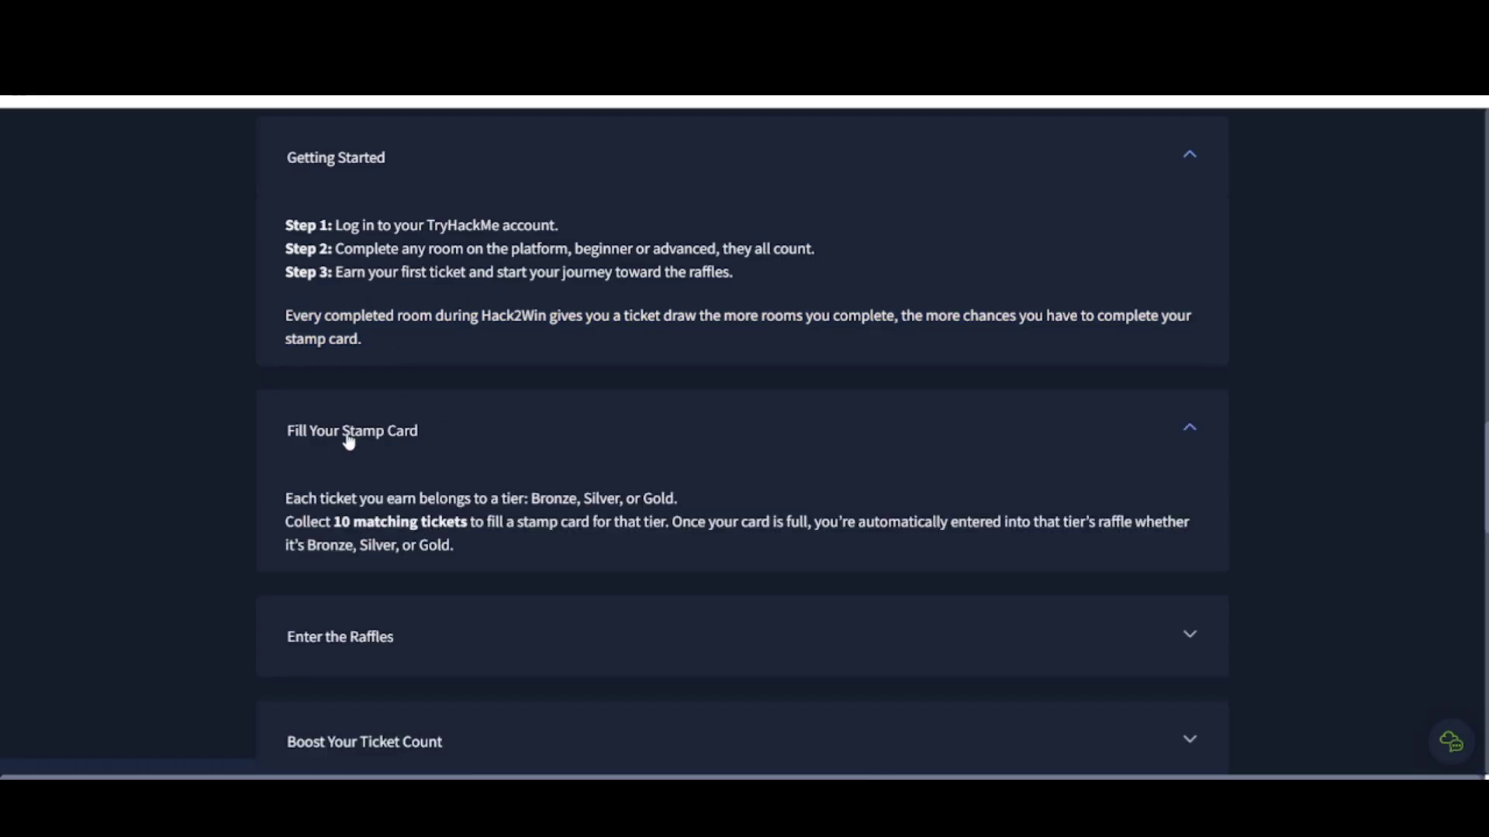
pyautogui.scroll(-3, 431, 465)
pyautogui.click(399, 476)
pyautogui.scroll(-2, 399, 476)
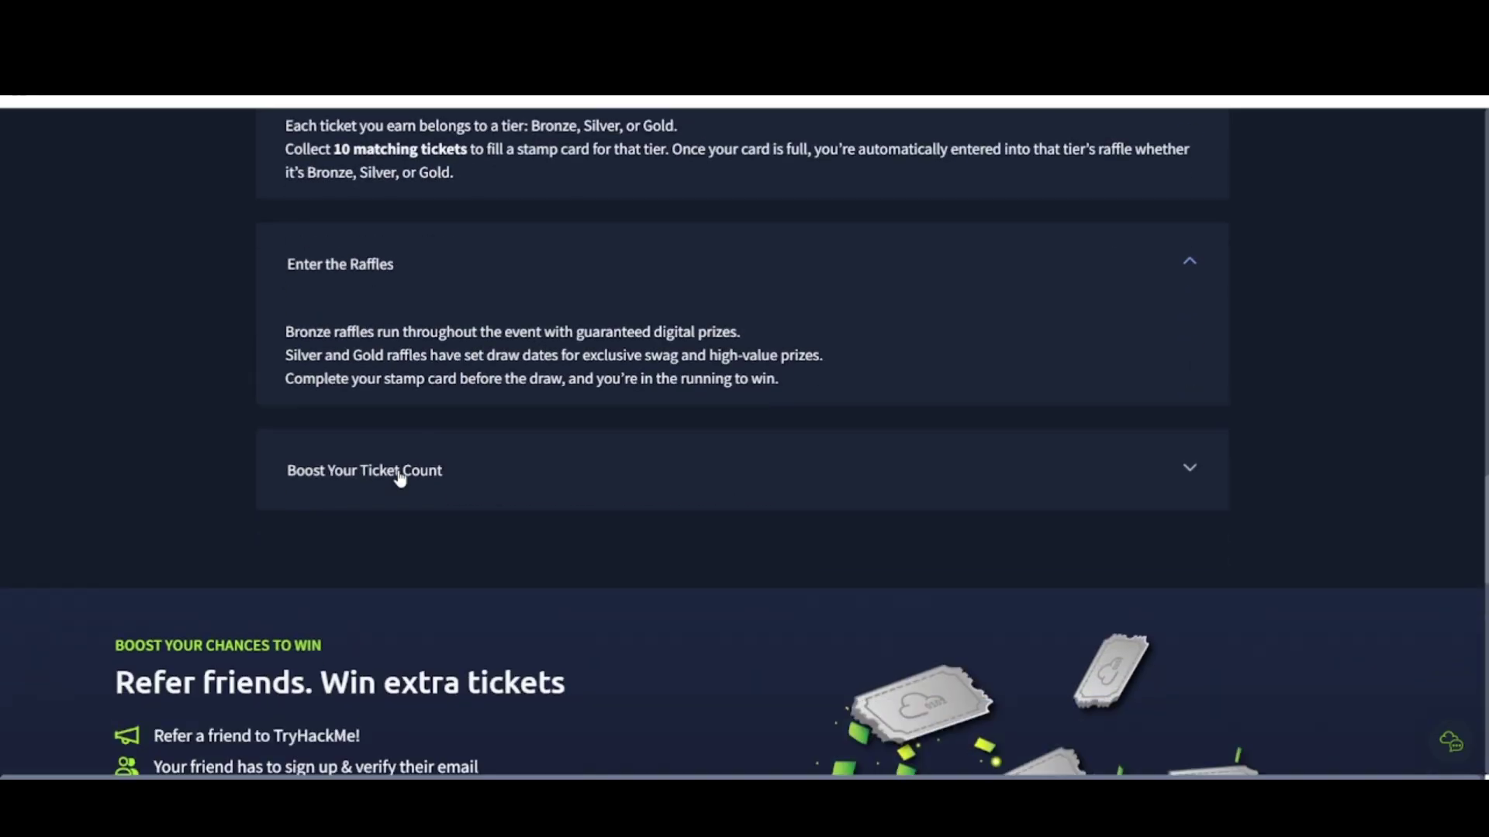
pyautogui.click(432, 478)
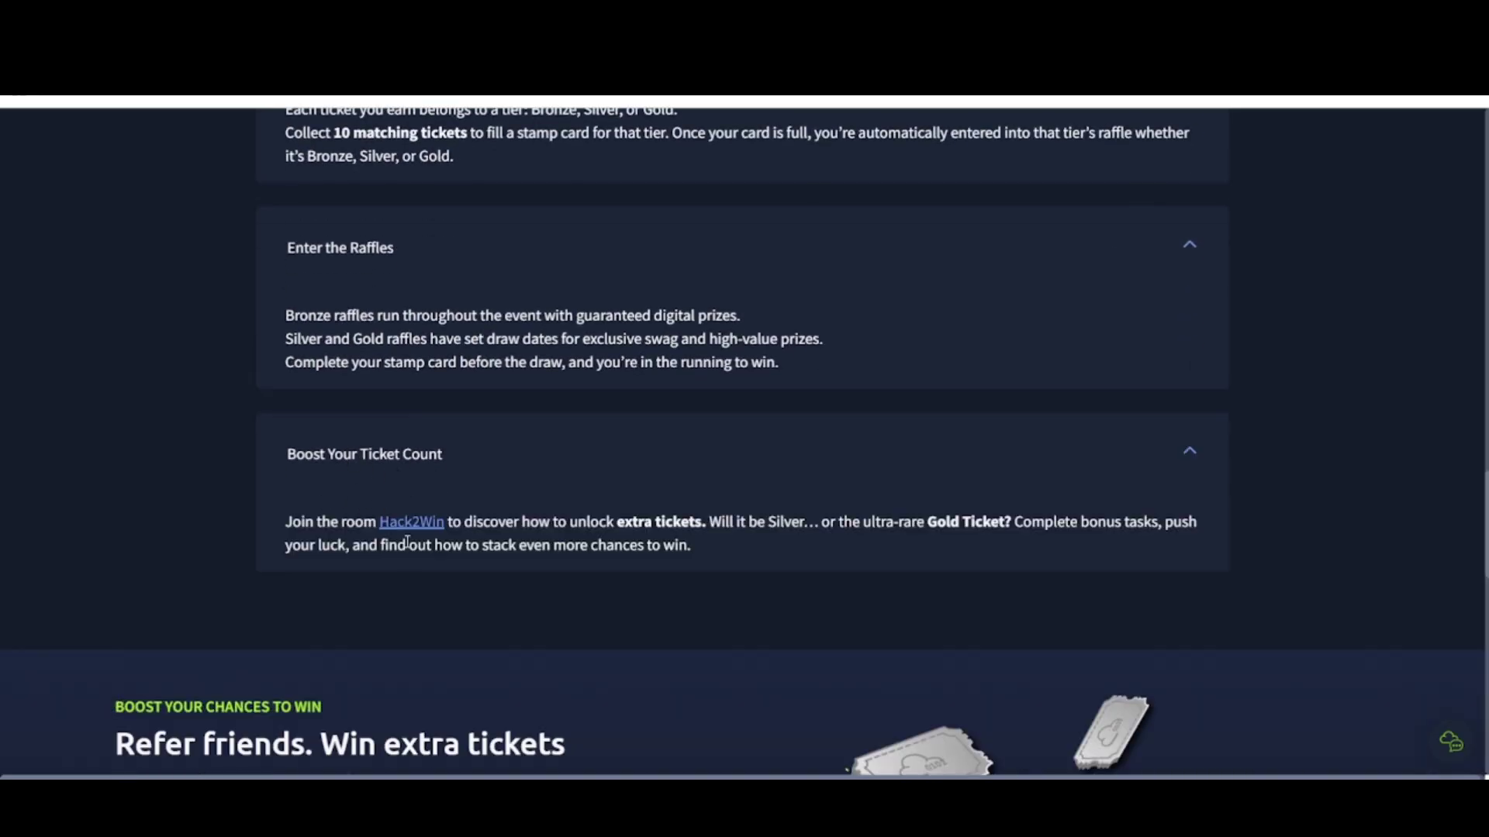
pyautogui.scroll(-3, 379, 503)
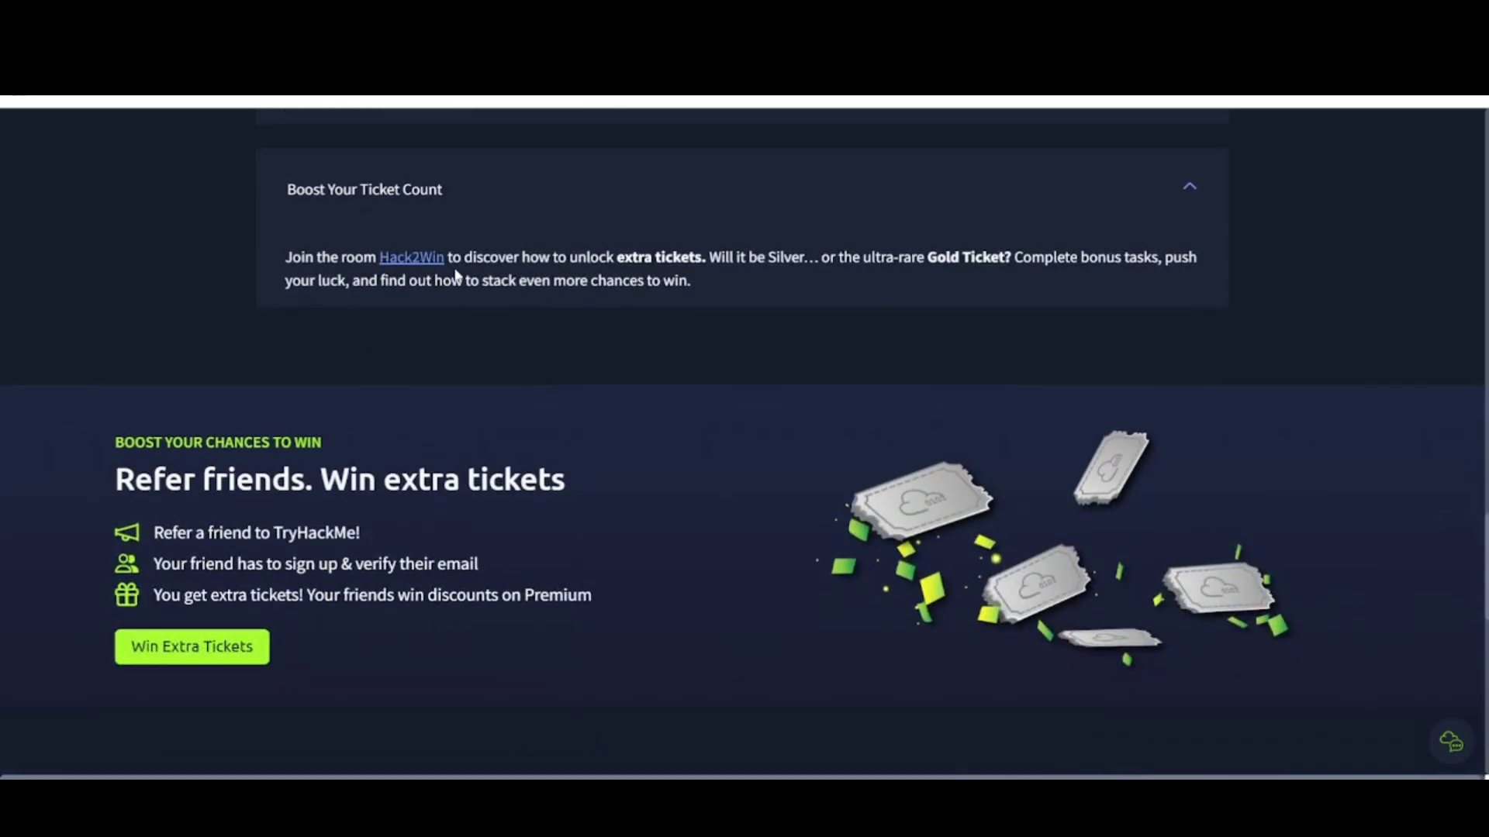
pyautogui.scroll(-2, 348, 406)
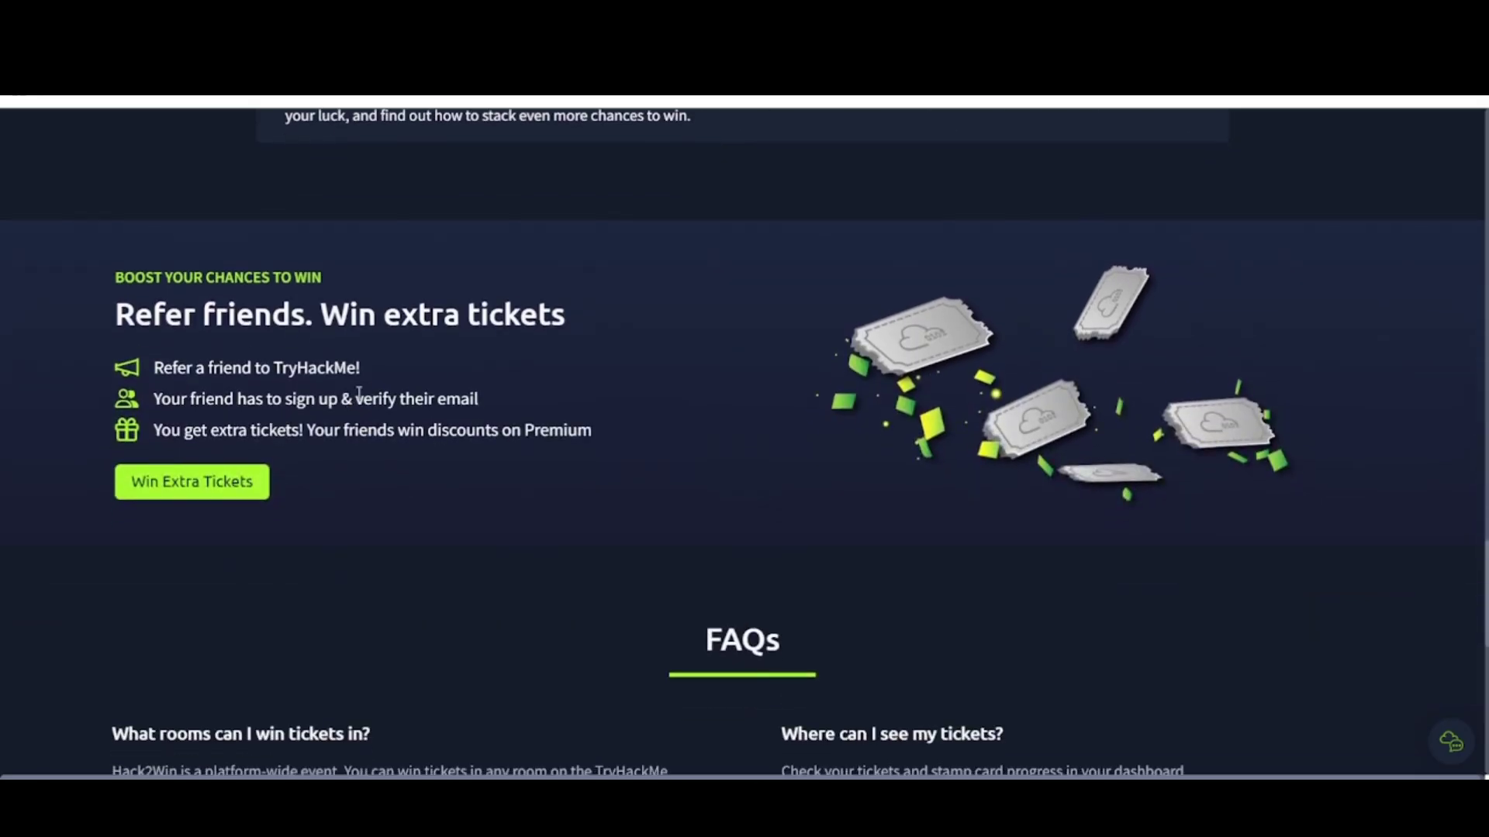
pyautogui.scroll(-4, 465, 422)
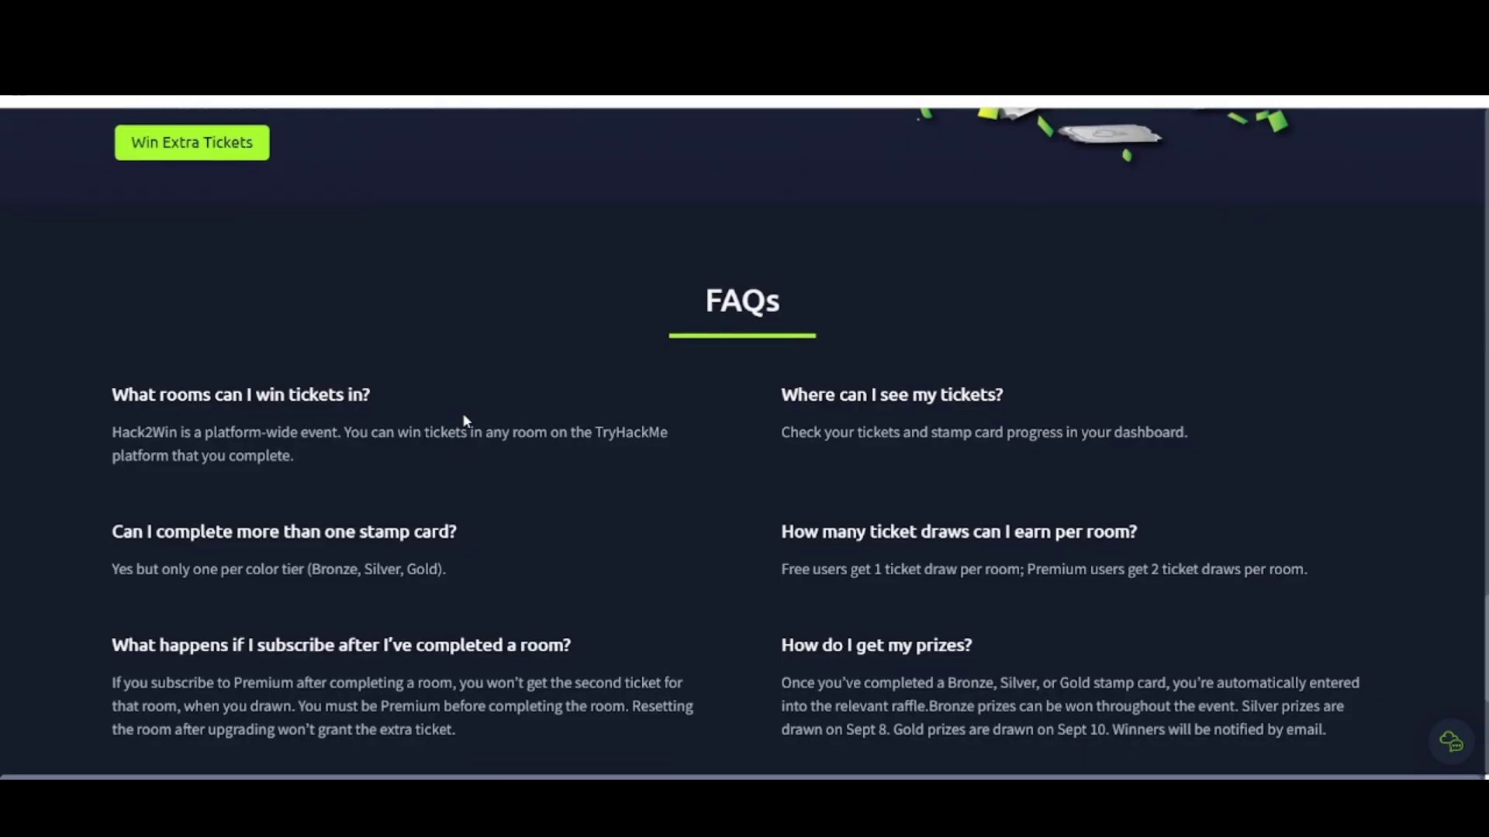
pyautogui.scroll(-2, 518, 487)
pyautogui.scroll(-3, 518, 487)
pyautogui.scroll(1, 517, 486)
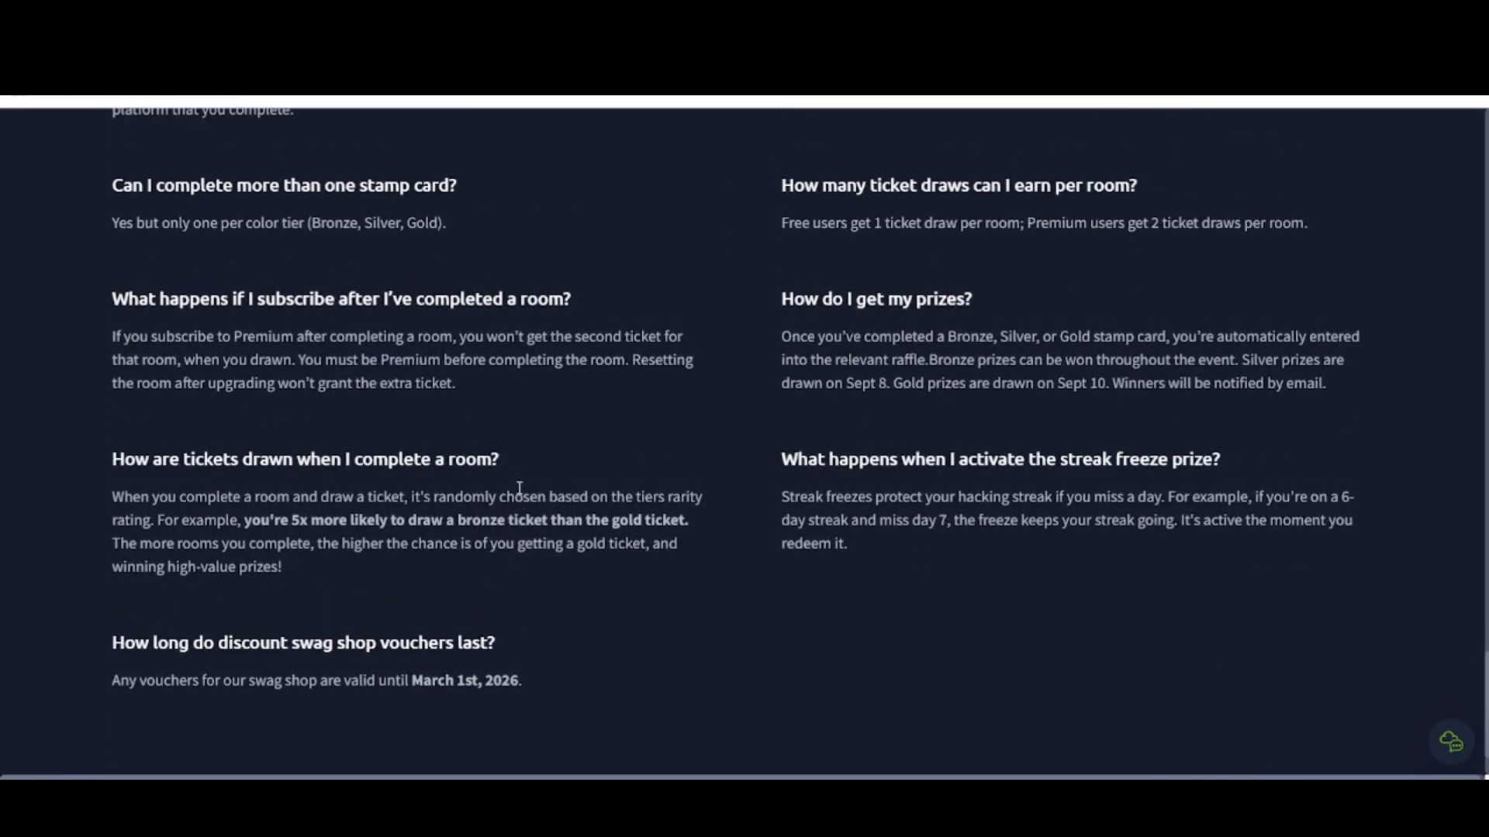
pyautogui.scroll(2, 519, 495)
pyautogui.scroll(3, 518, 494)
pyautogui.scroll(3, 519, 488)
pyautogui.scroll(1, 518, 488)
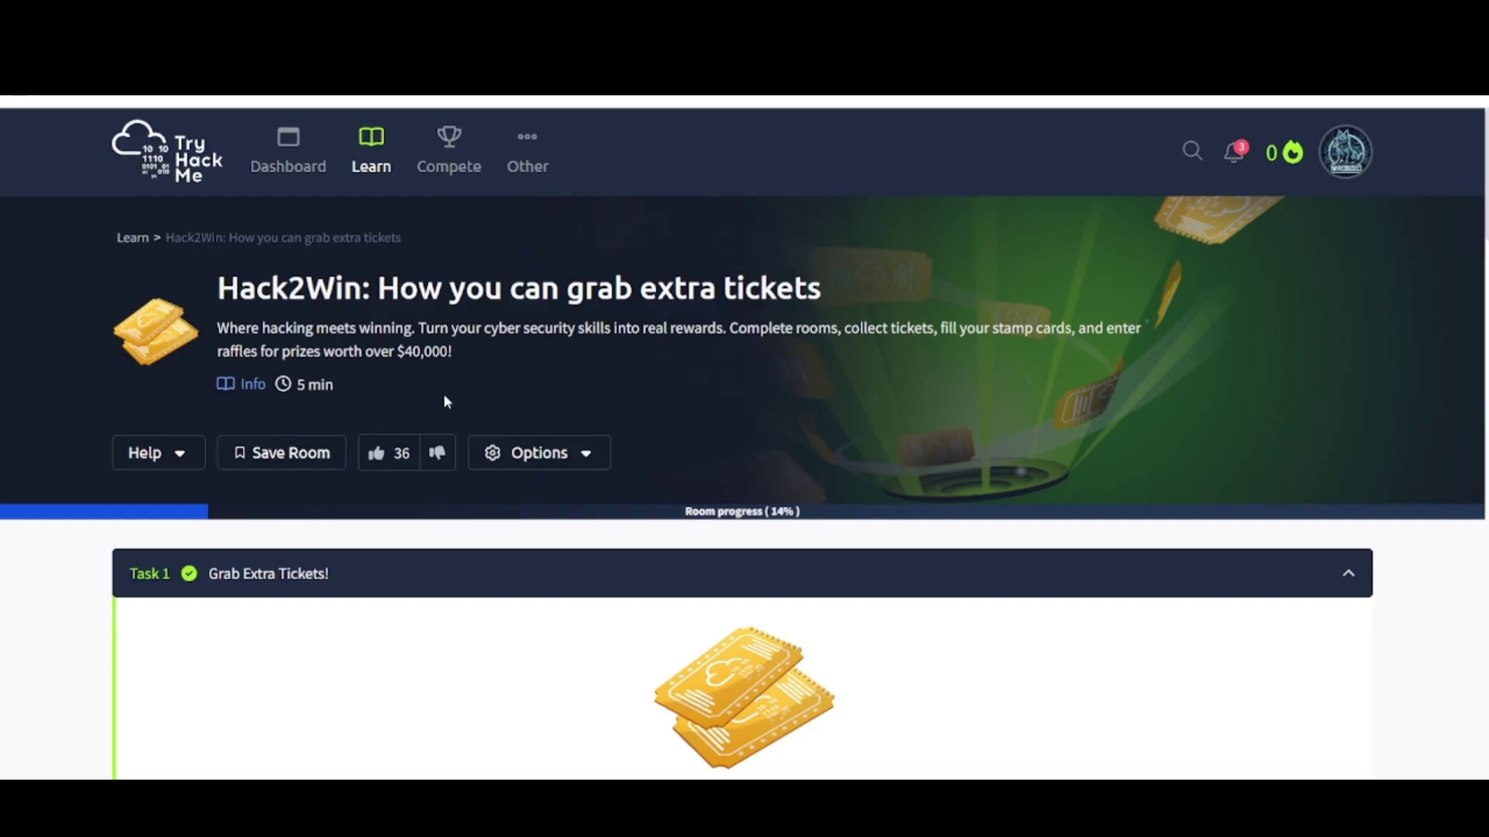
pyautogui.scroll(-2, 443, 394)
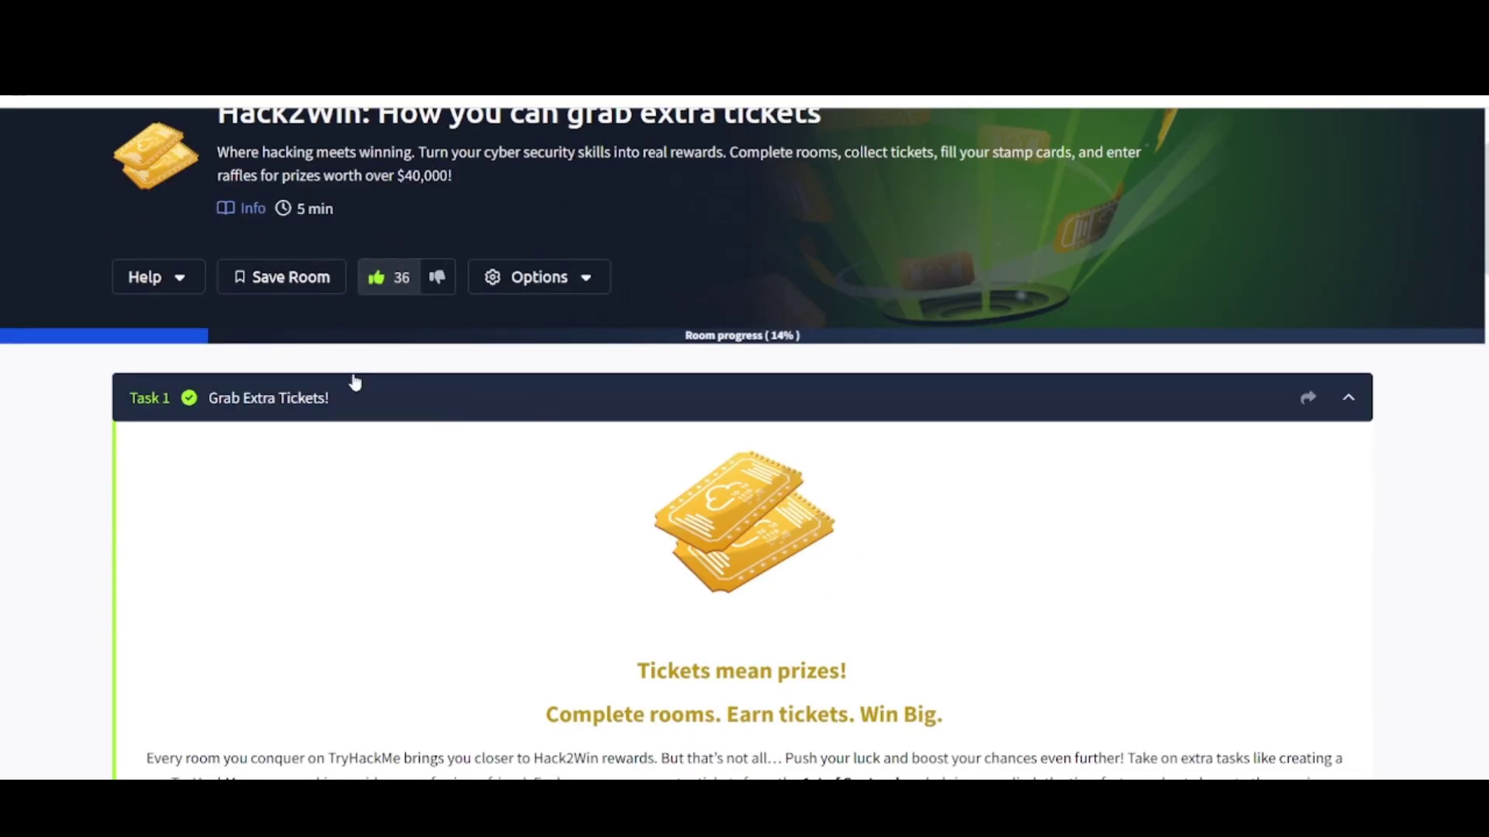
pyautogui.scroll(2, 355, 379)
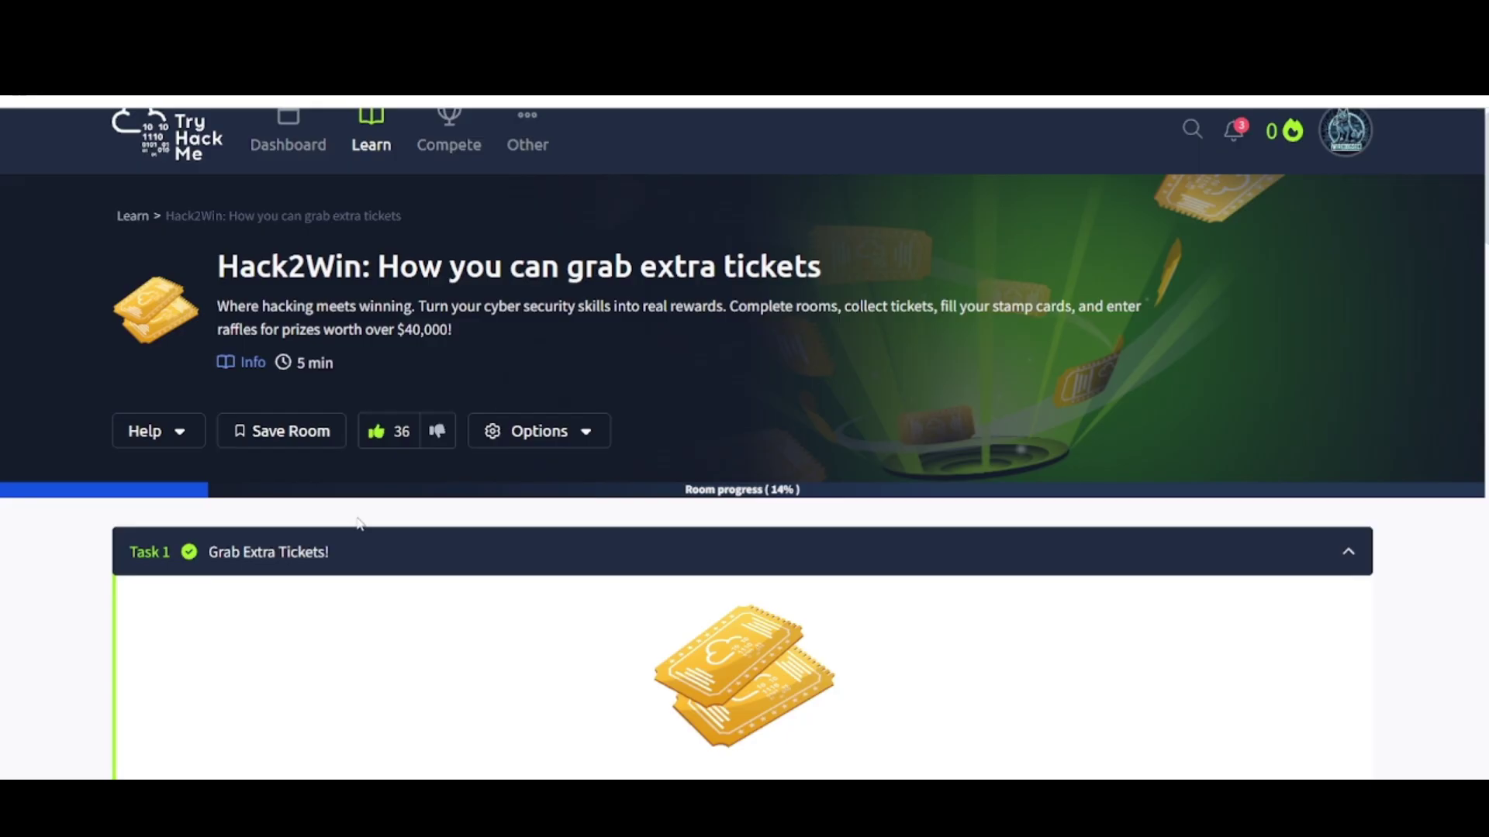
pyautogui.scroll(-4, 402, 414)
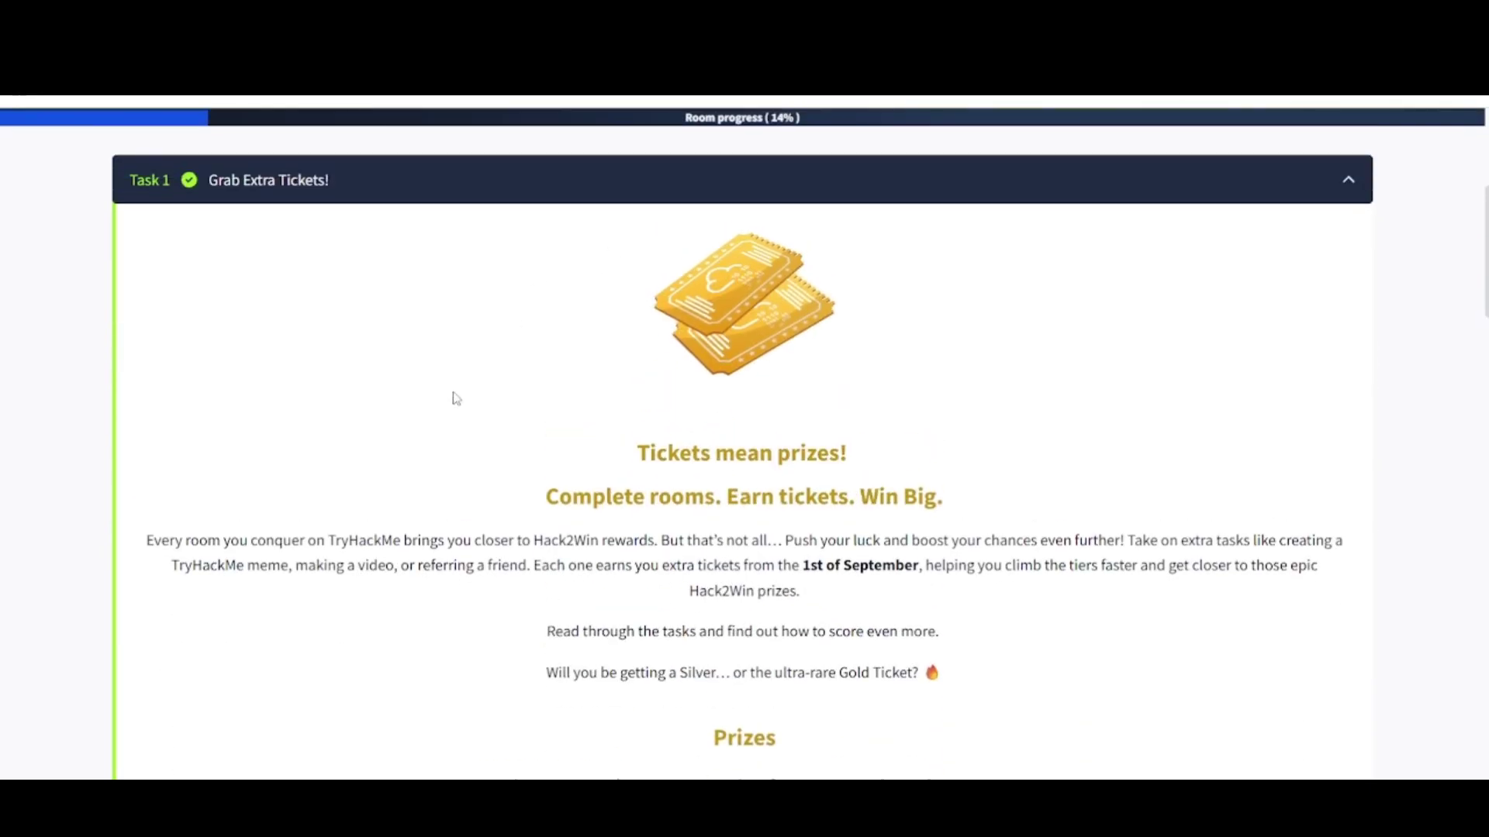
pyautogui.scroll(-2, 547, 439)
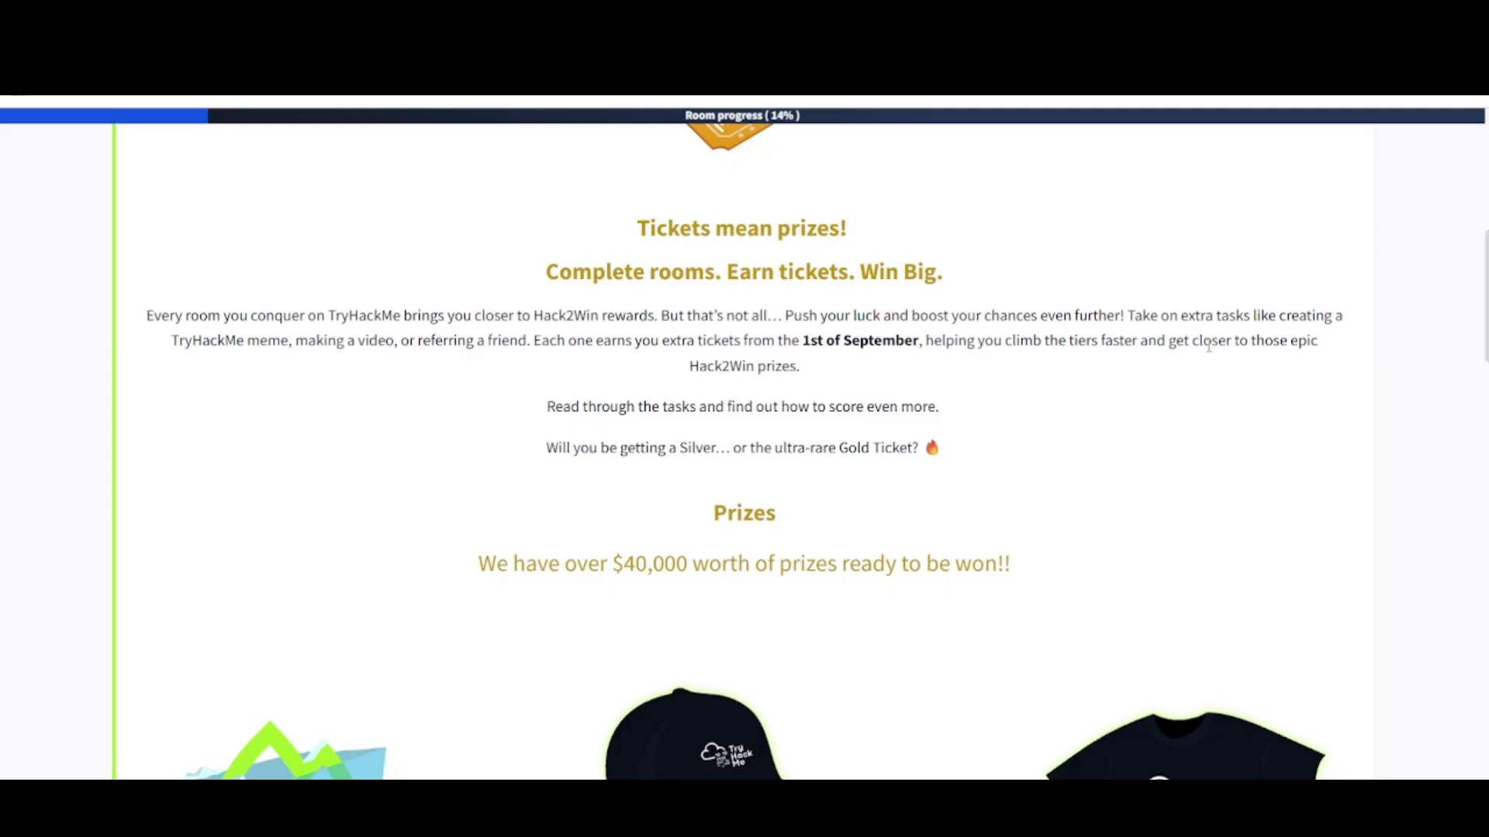
pyautogui.scroll(-3, 682, 424)
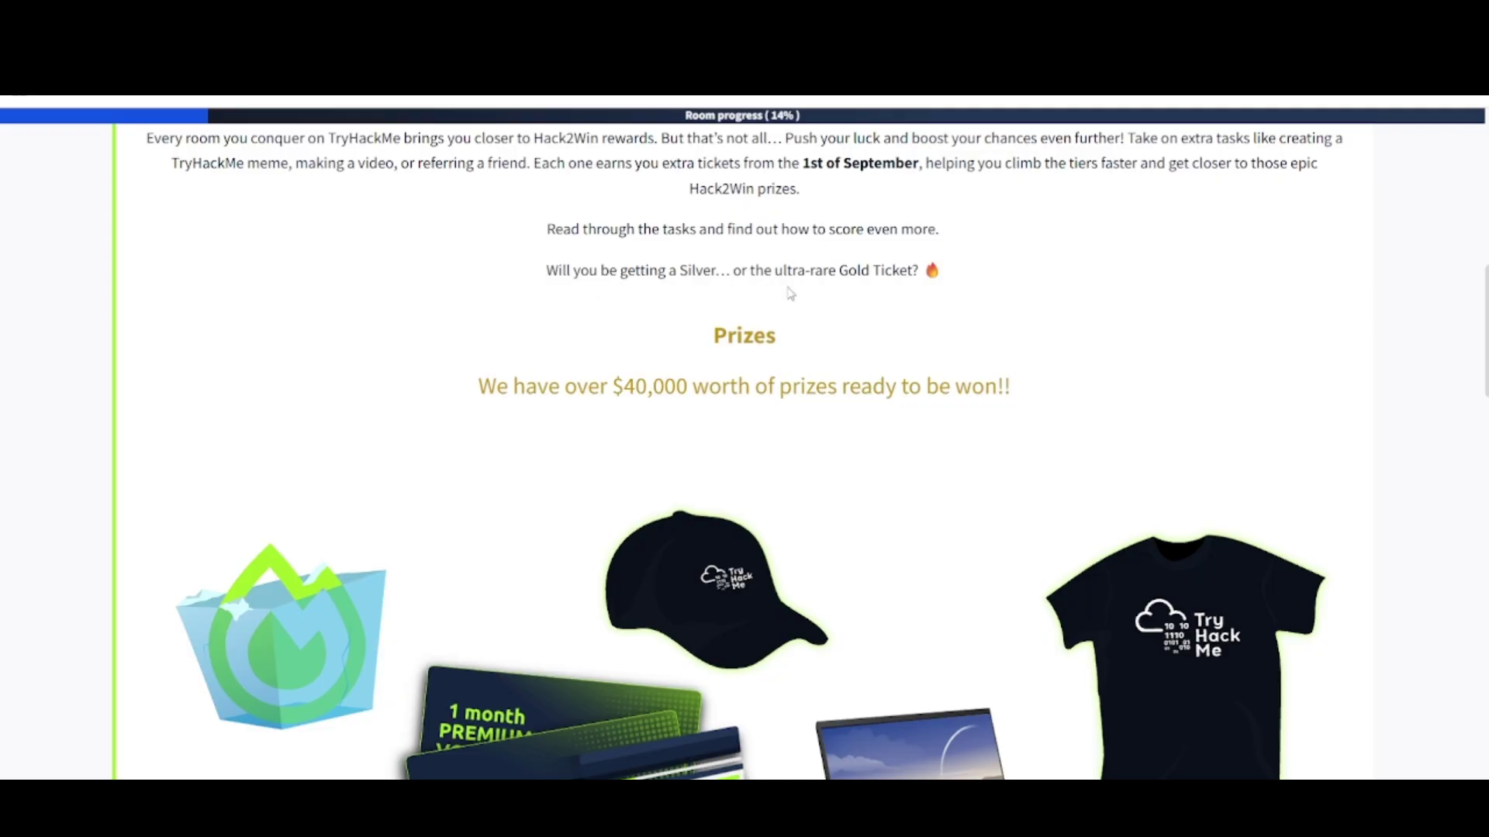
pyautogui.scroll(-1, 670, 367)
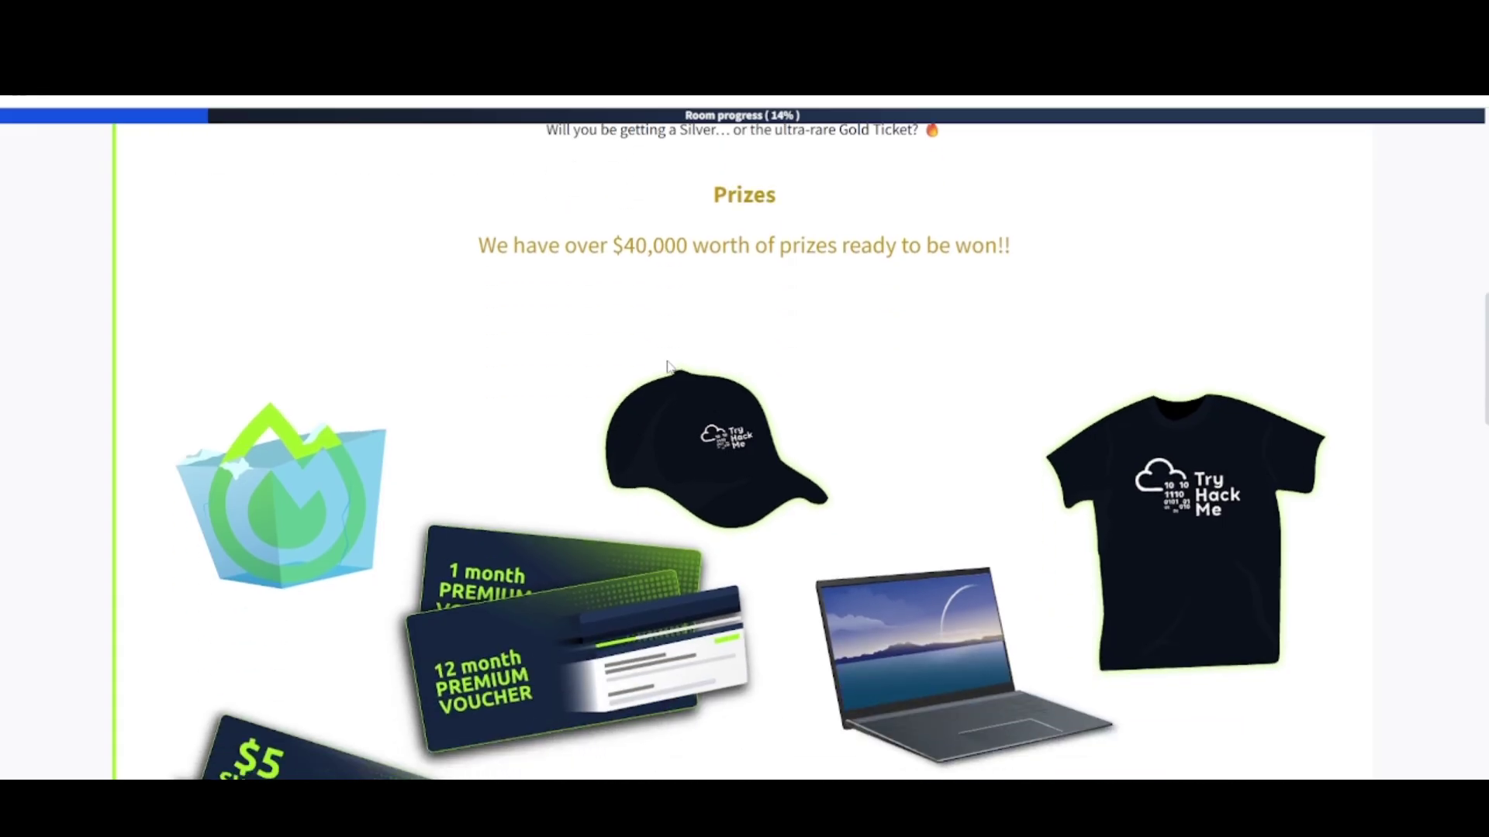
pyautogui.scroll(1, 809, 269)
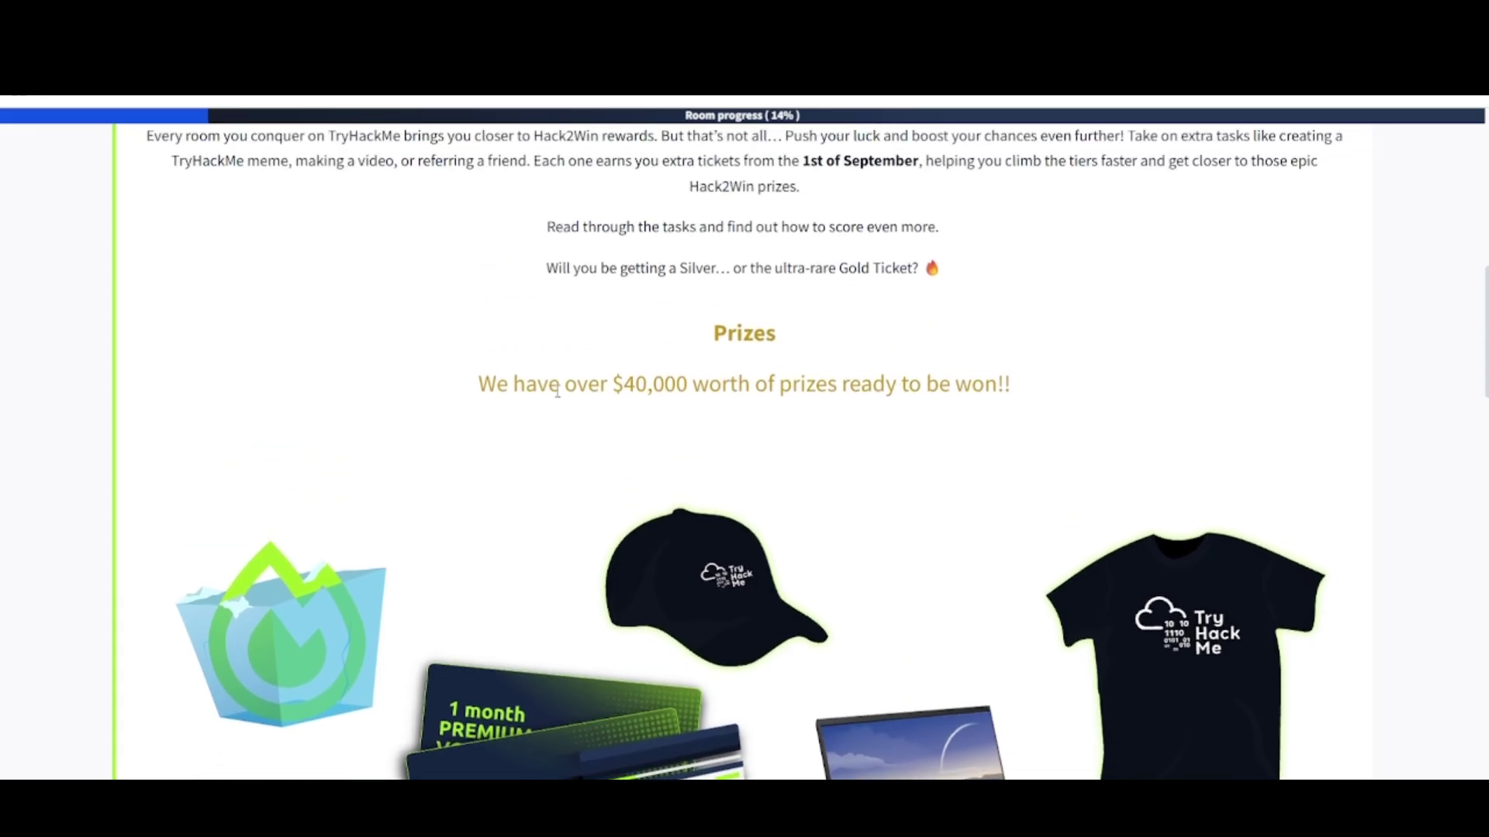
pyautogui.scroll(-1, 557, 393)
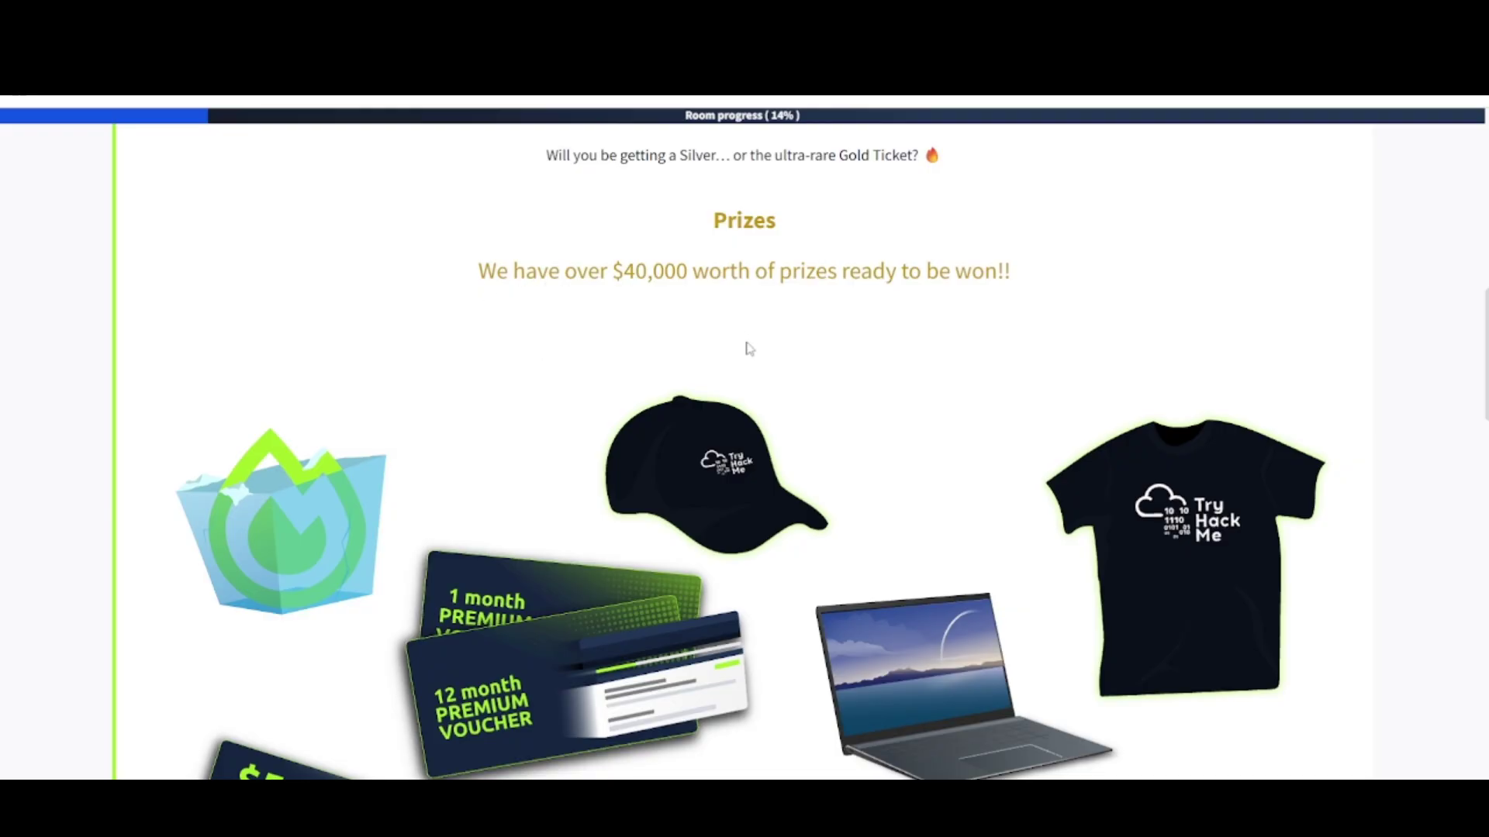
pyautogui.scroll(-2, 748, 343)
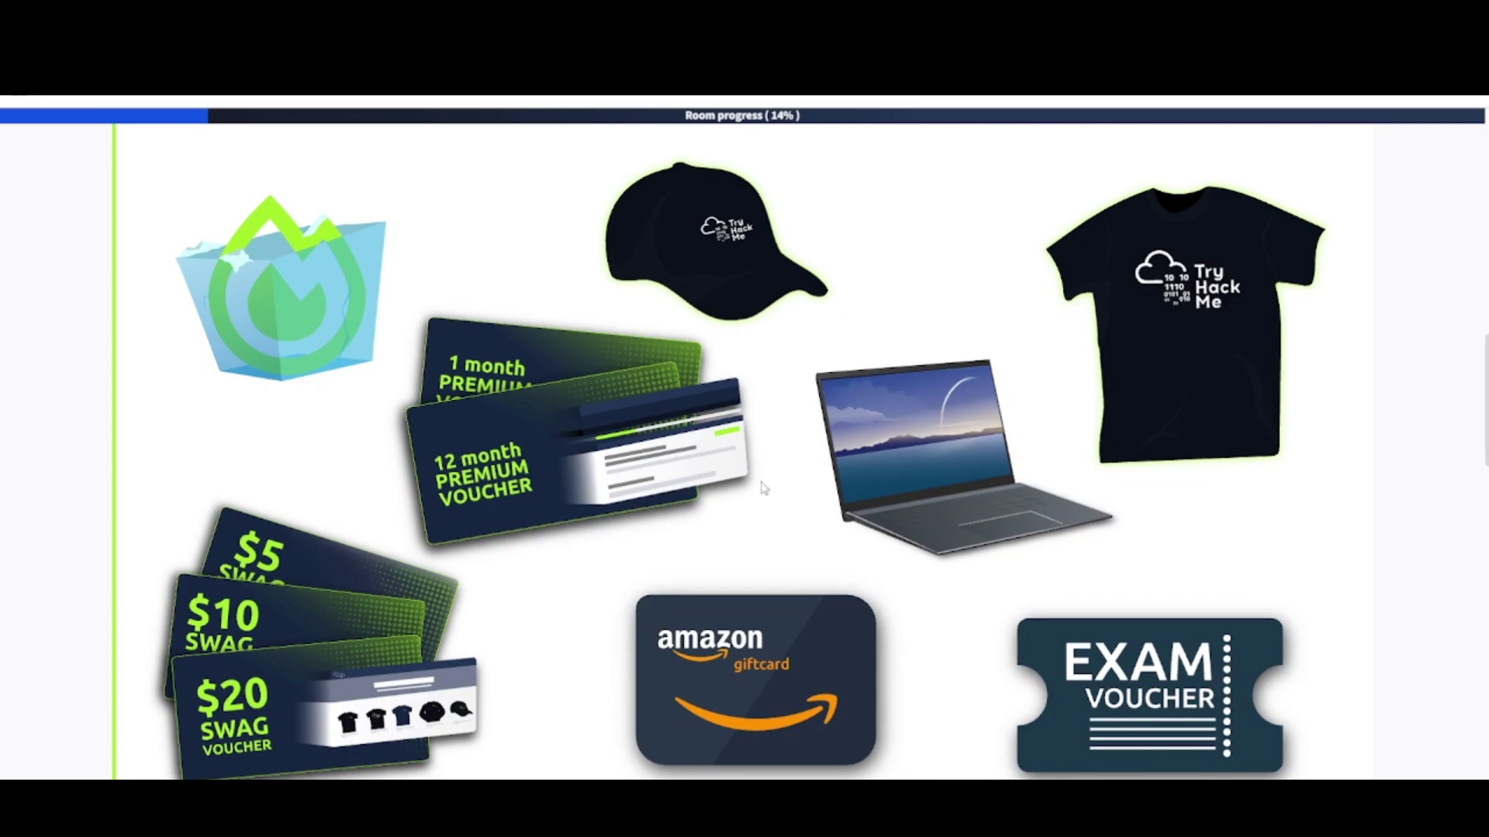
pyautogui.scroll(-2, 830, 525)
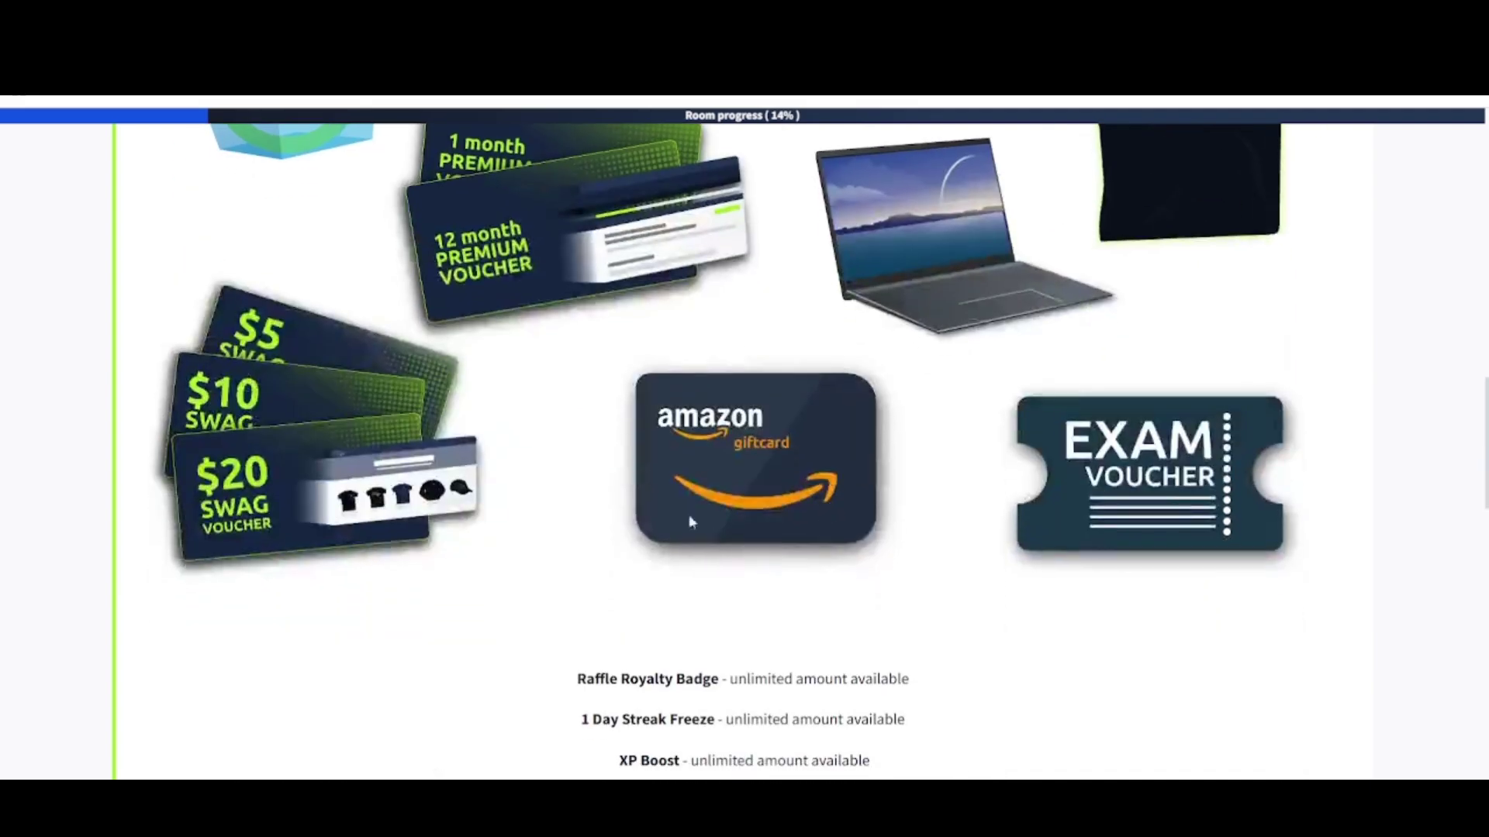
pyautogui.scroll(-3, 768, 512)
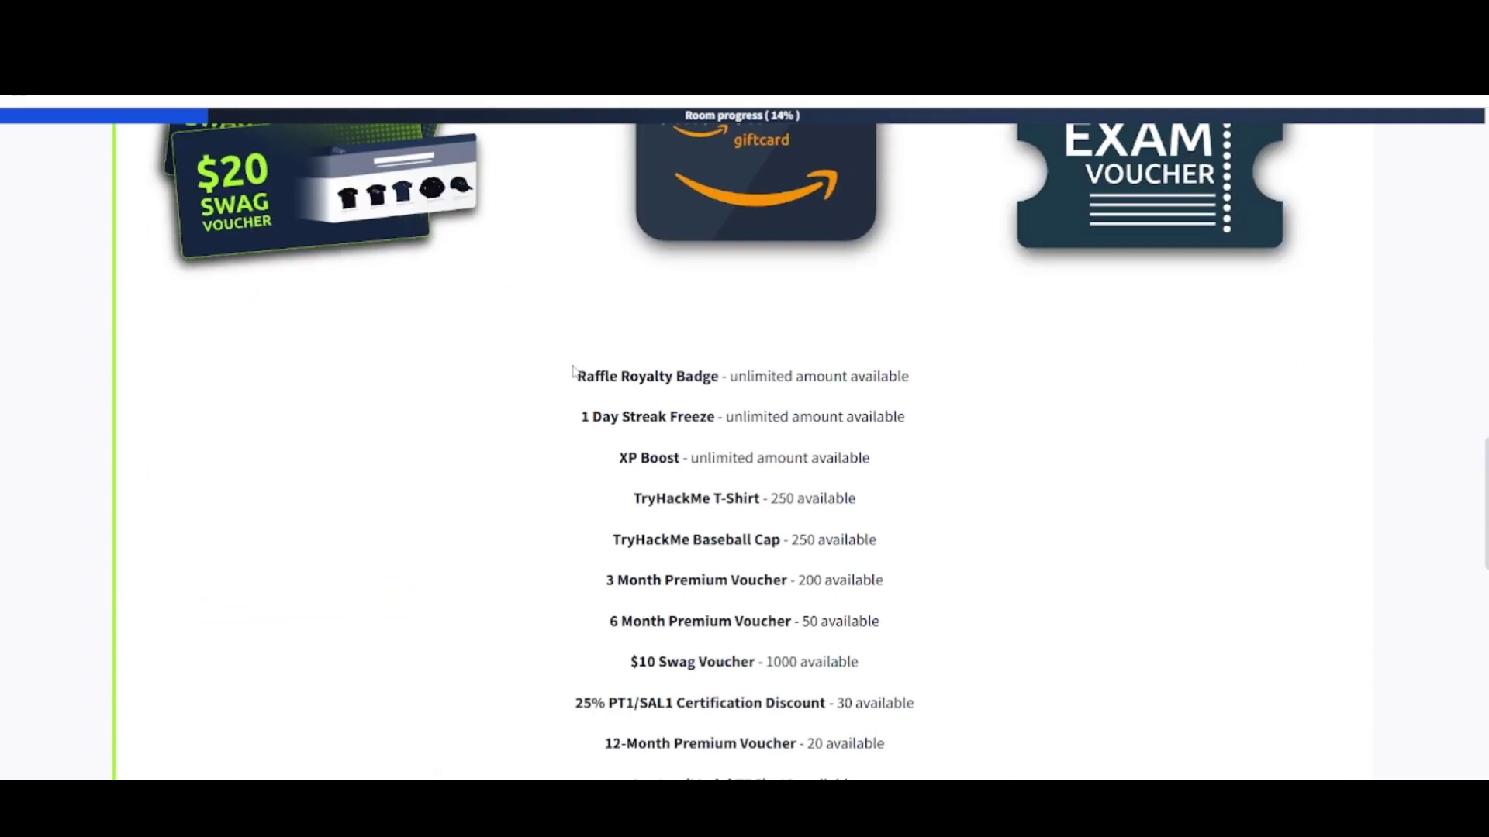
pyautogui.scroll(-2, 731, 505)
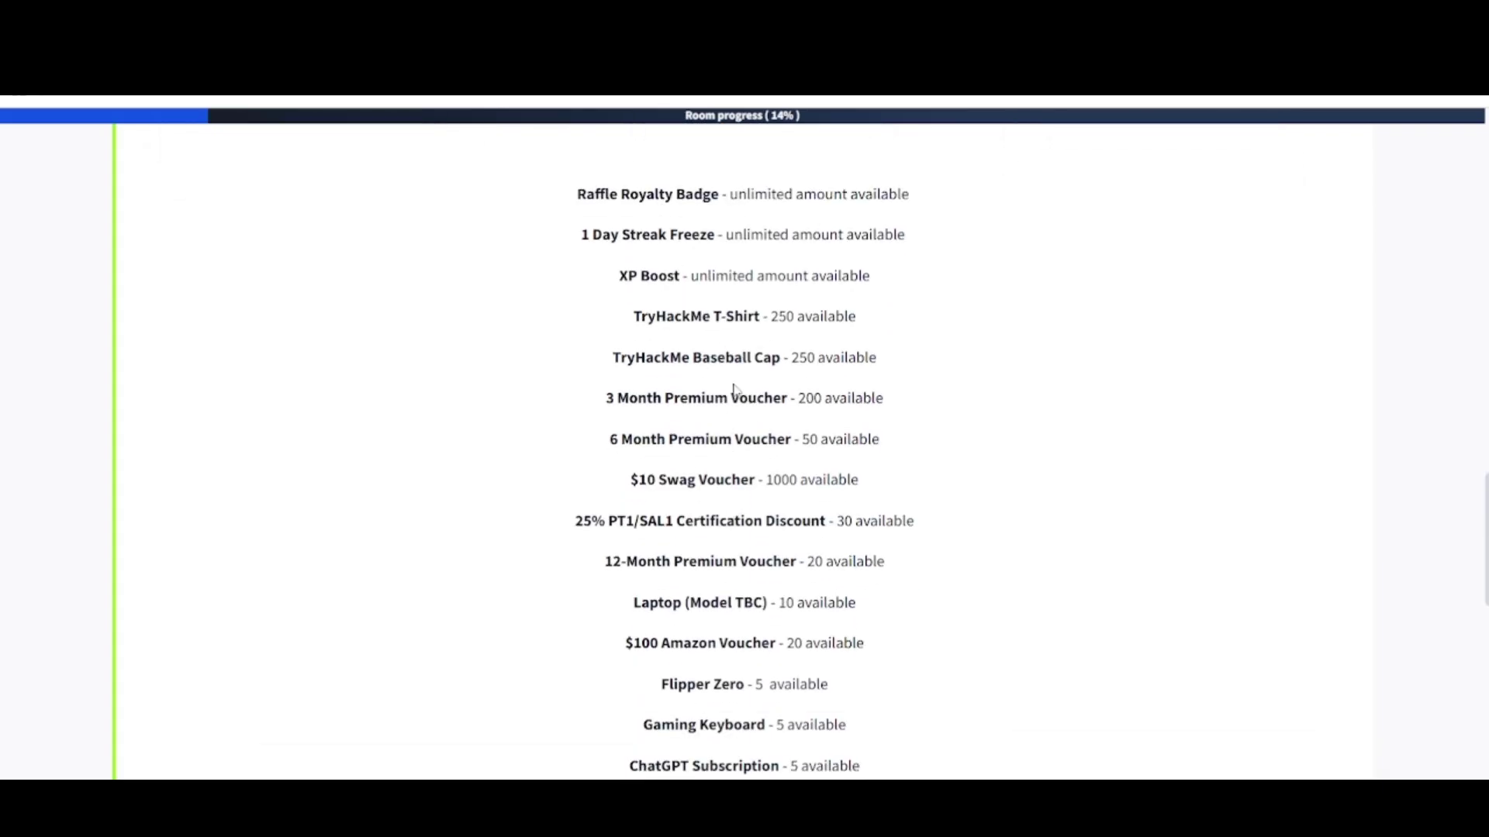
pyautogui.scroll(-2, 741, 405)
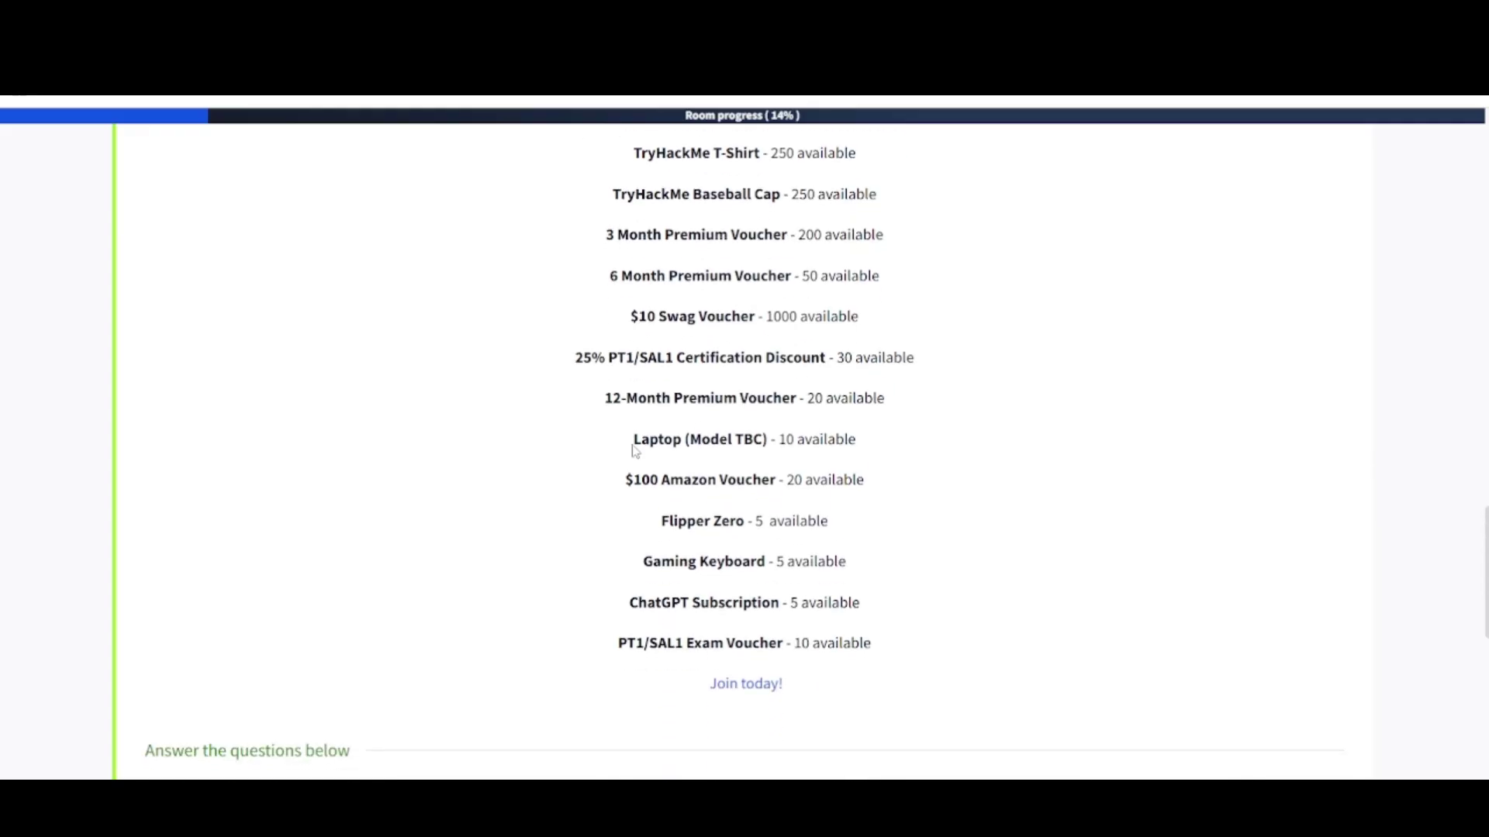
pyautogui.moveTo(636, 442); pyautogui.dragTo(782, 453)
pyautogui.click(785, 457)
pyautogui.scroll(-3, 758, 505)
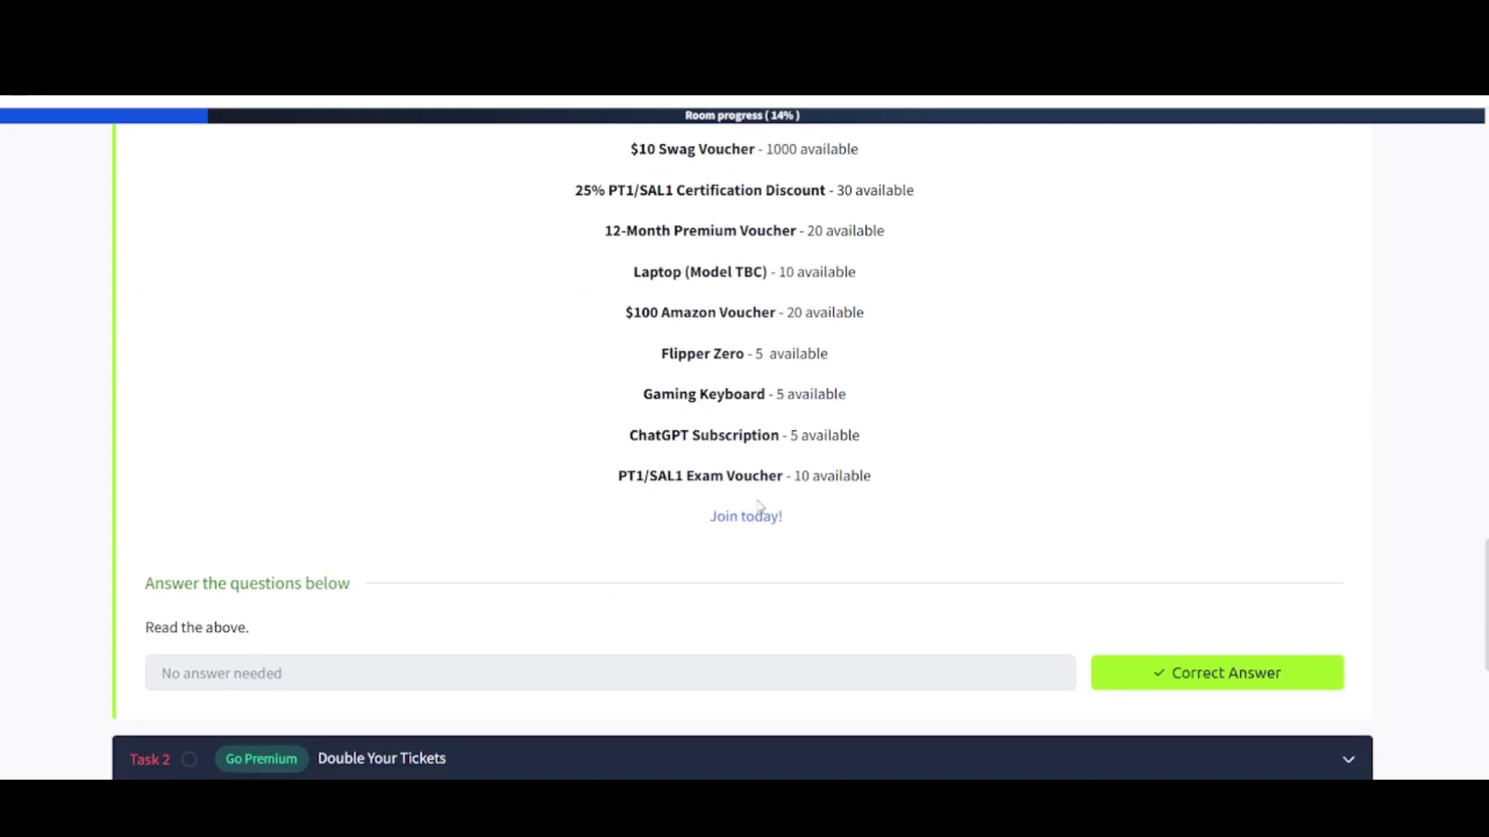
pyautogui.scroll(2, 759, 504)
pyautogui.scroll(3, 759, 506)
pyautogui.scroll(1, 759, 504)
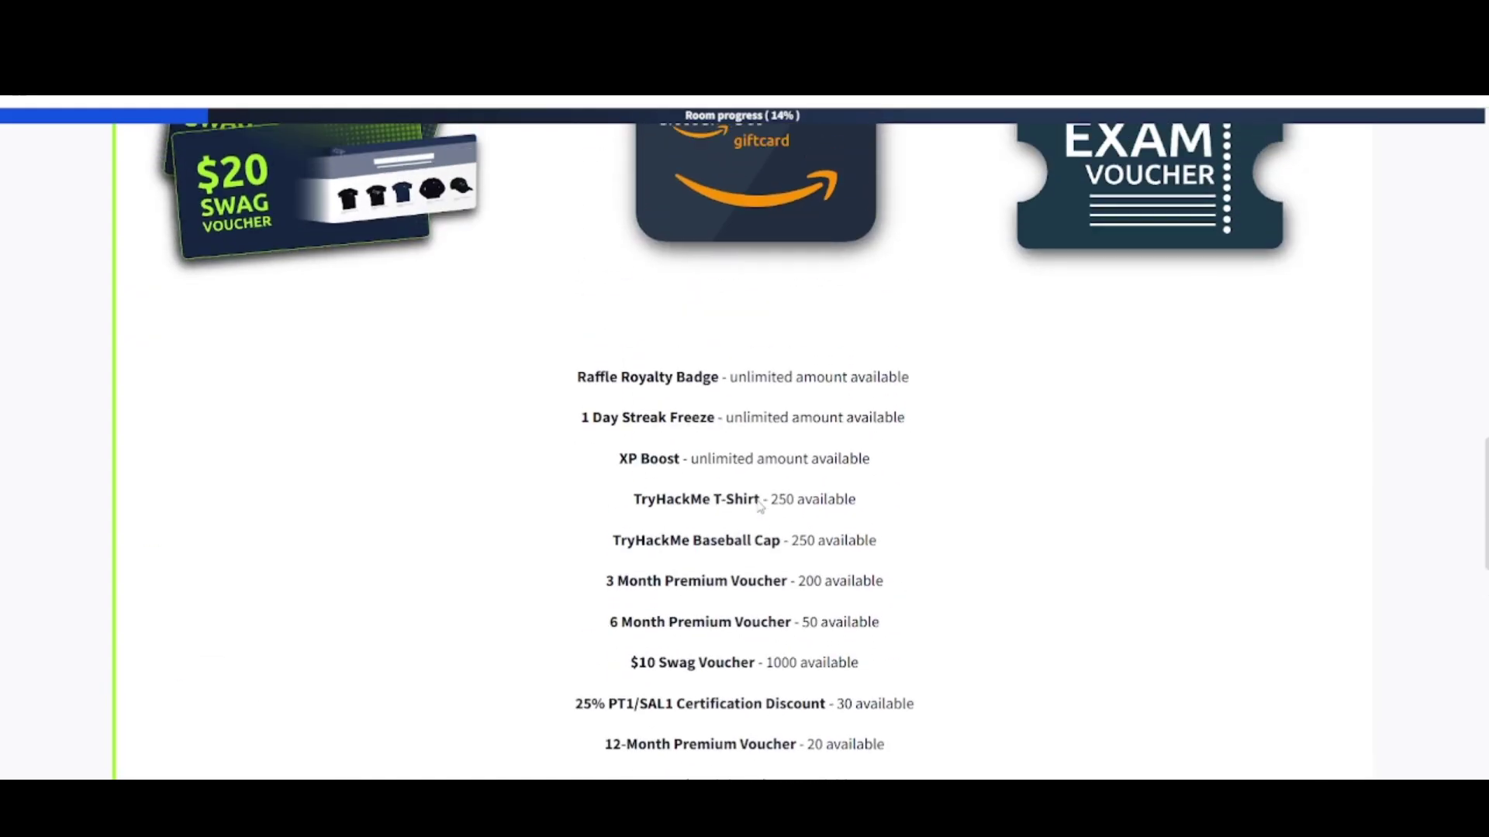
pyautogui.scroll(-1, 759, 505)
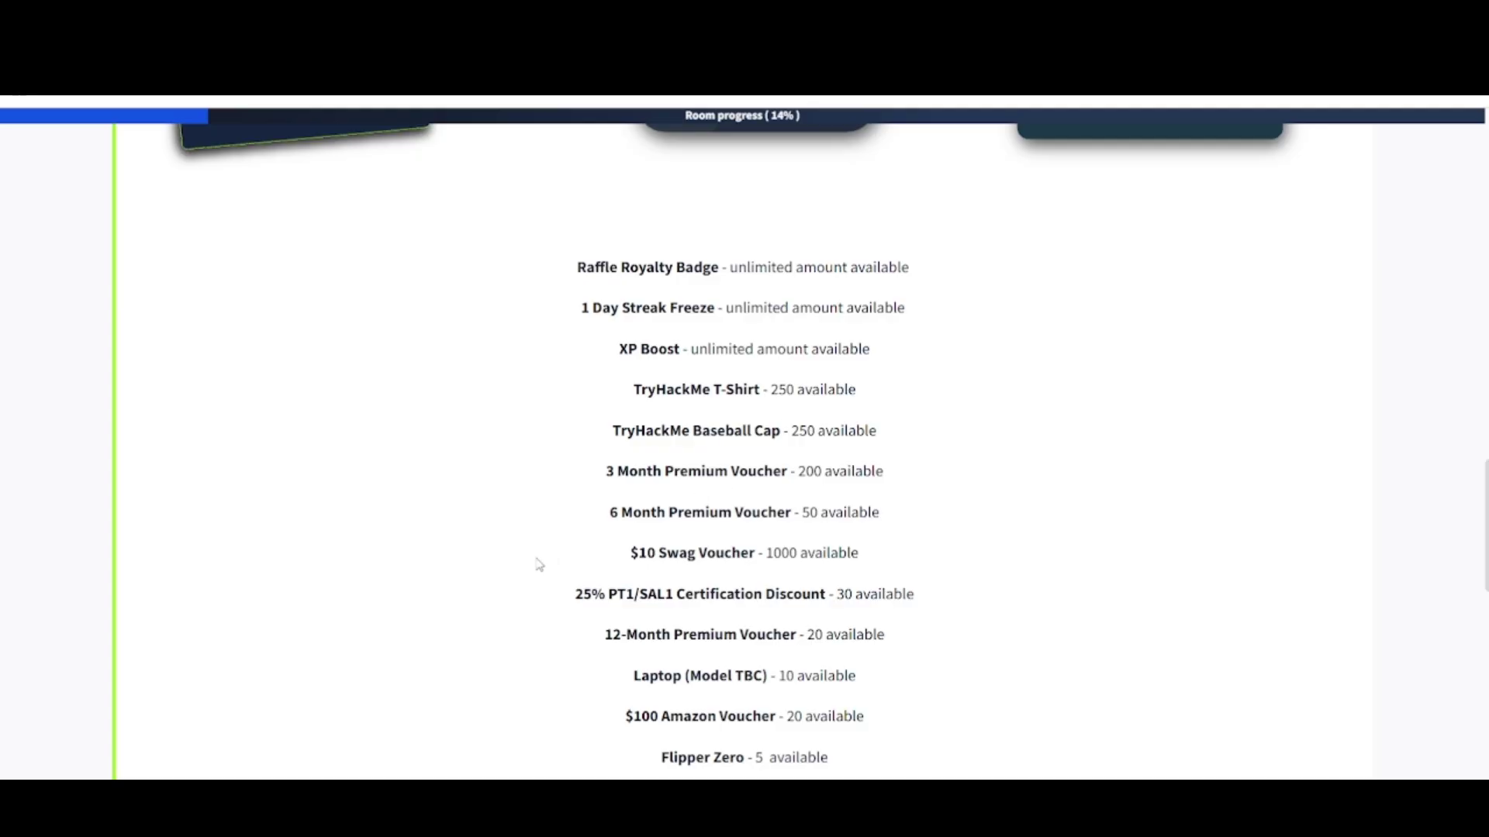
pyautogui.scroll(-1, 539, 565)
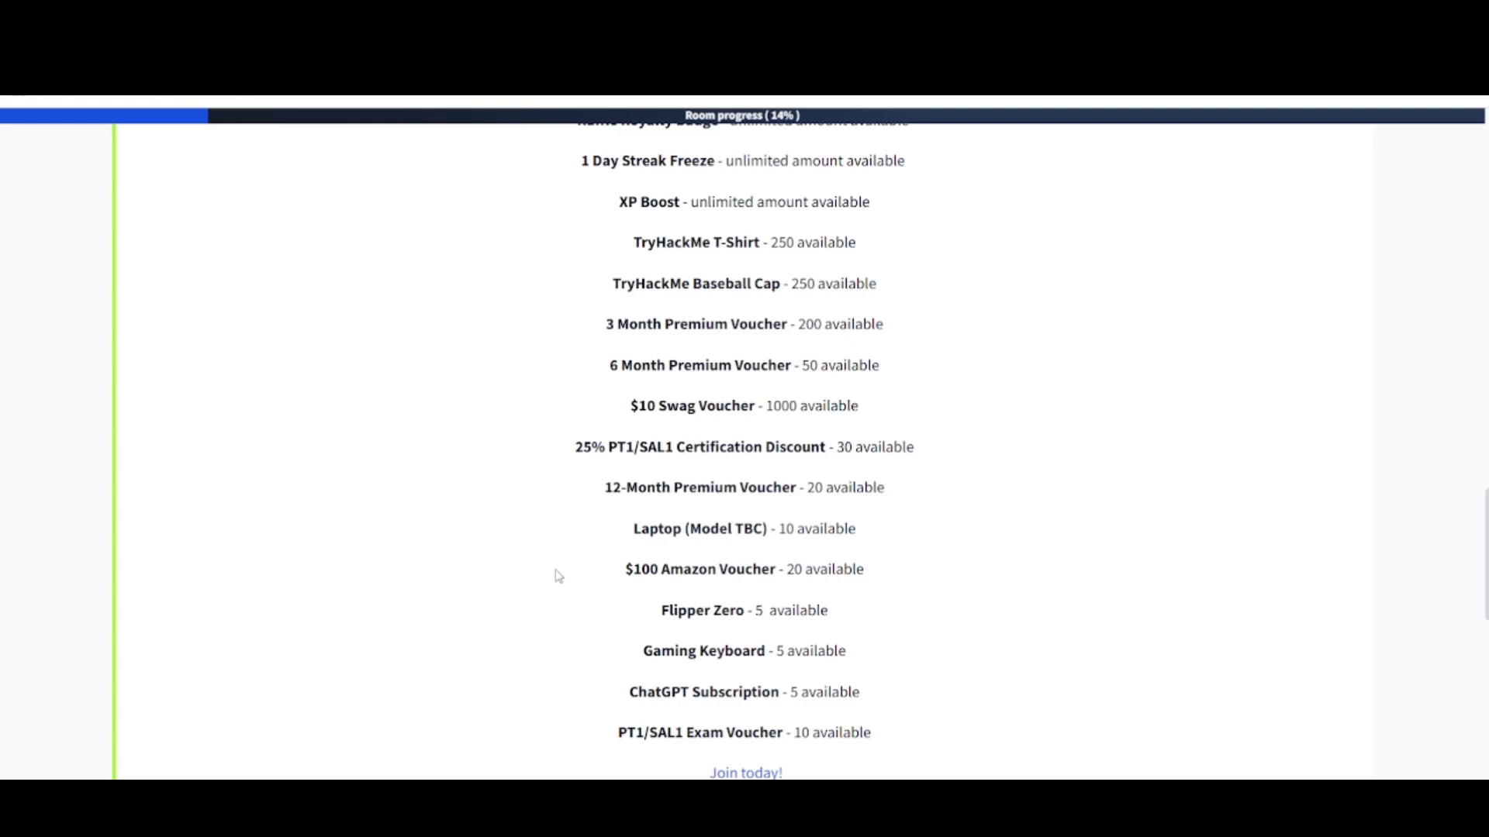
pyautogui.scroll(-3, 555, 575)
pyautogui.scroll(-2, 556, 576)
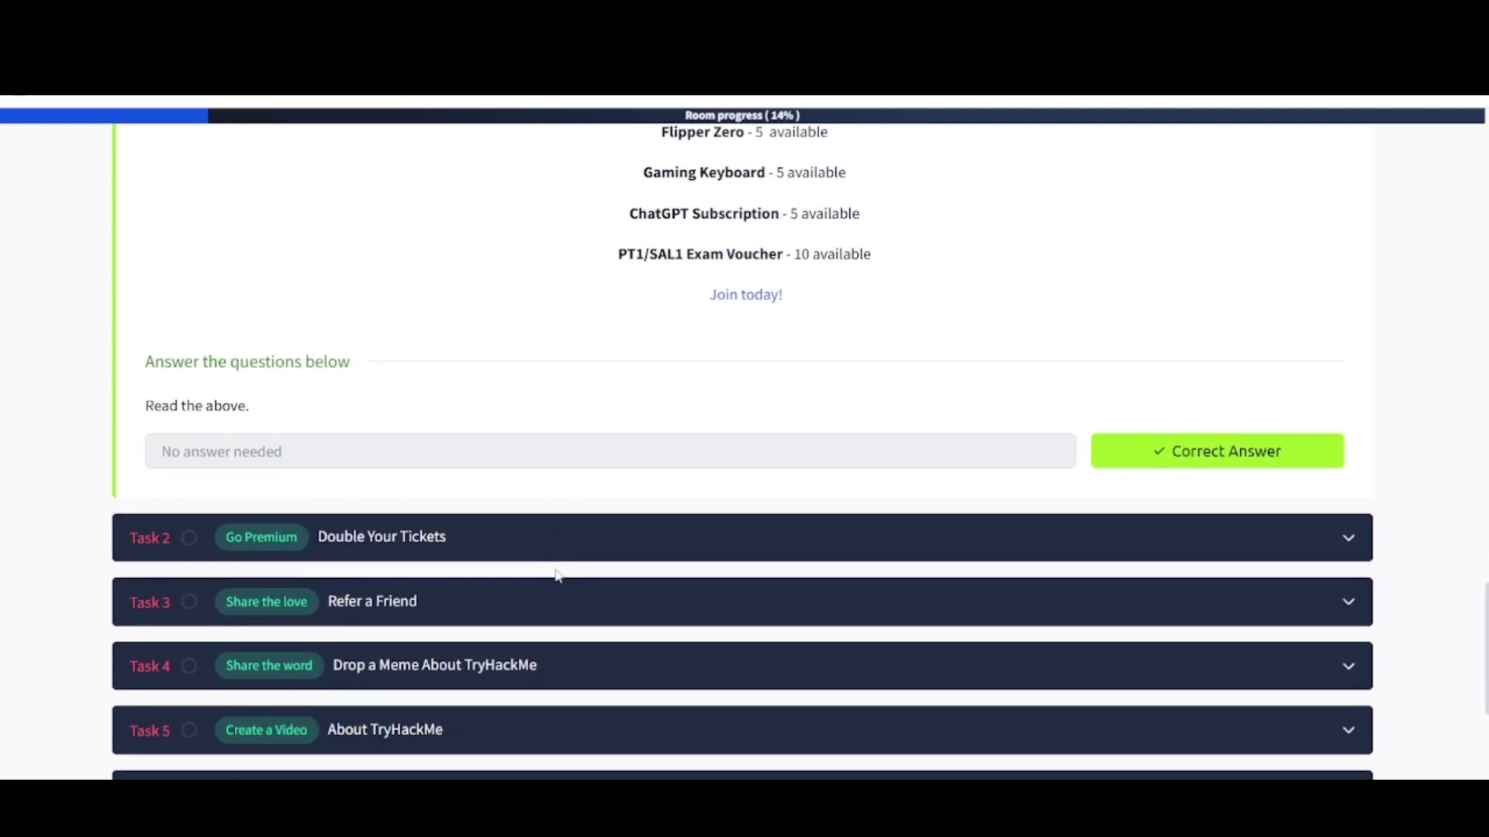
pyautogui.scroll(-2, 555, 575)
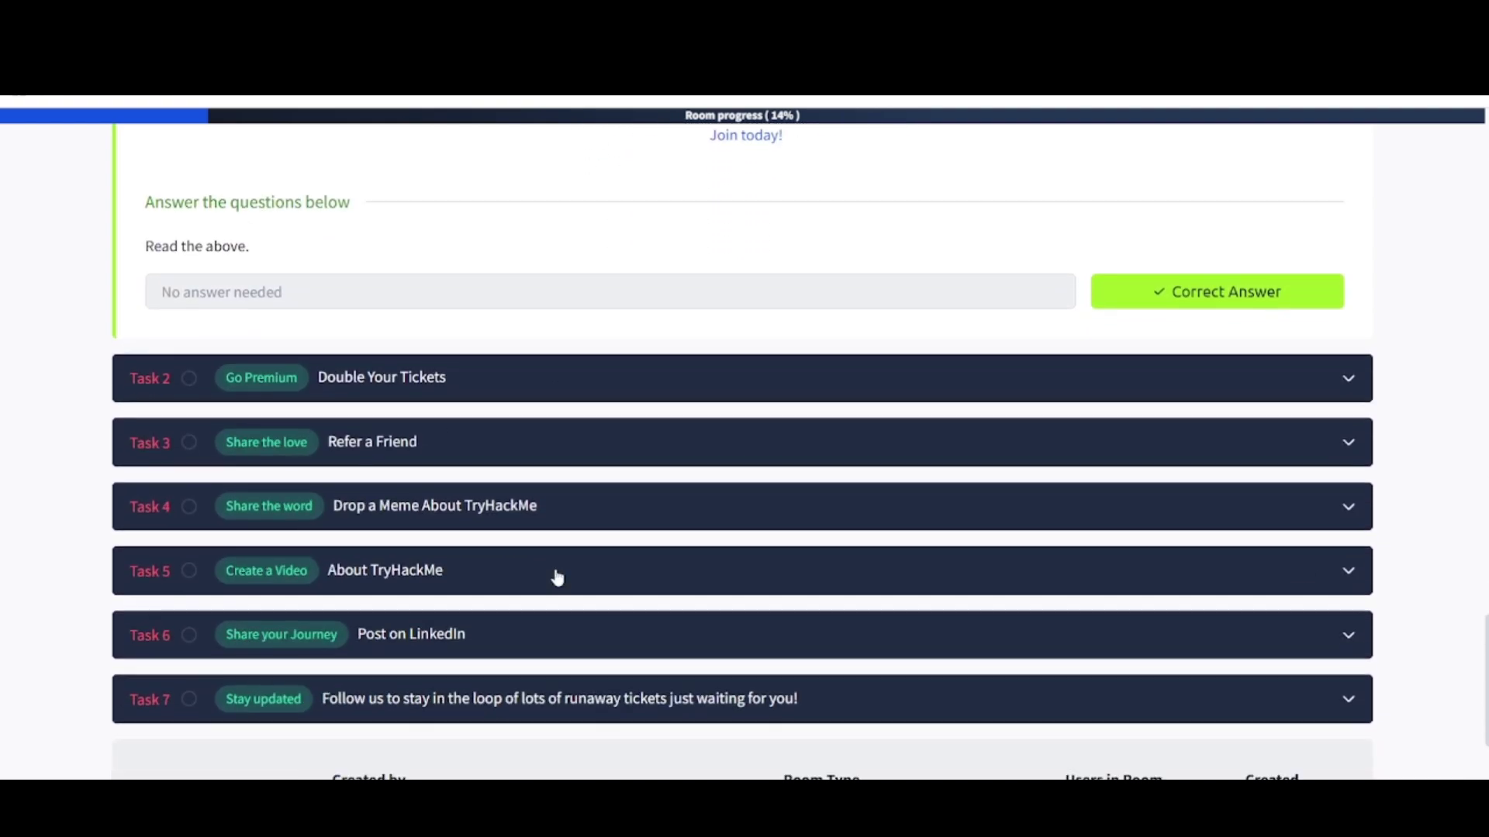
# - Expand the Double Your Tickets task and read its Premium details
pyautogui.click(334, 395)
pyautogui.scroll(-2, 333, 396)
pyautogui.scroll(-1, 333, 394)
pyautogui.scroll(-1, 291, 337)
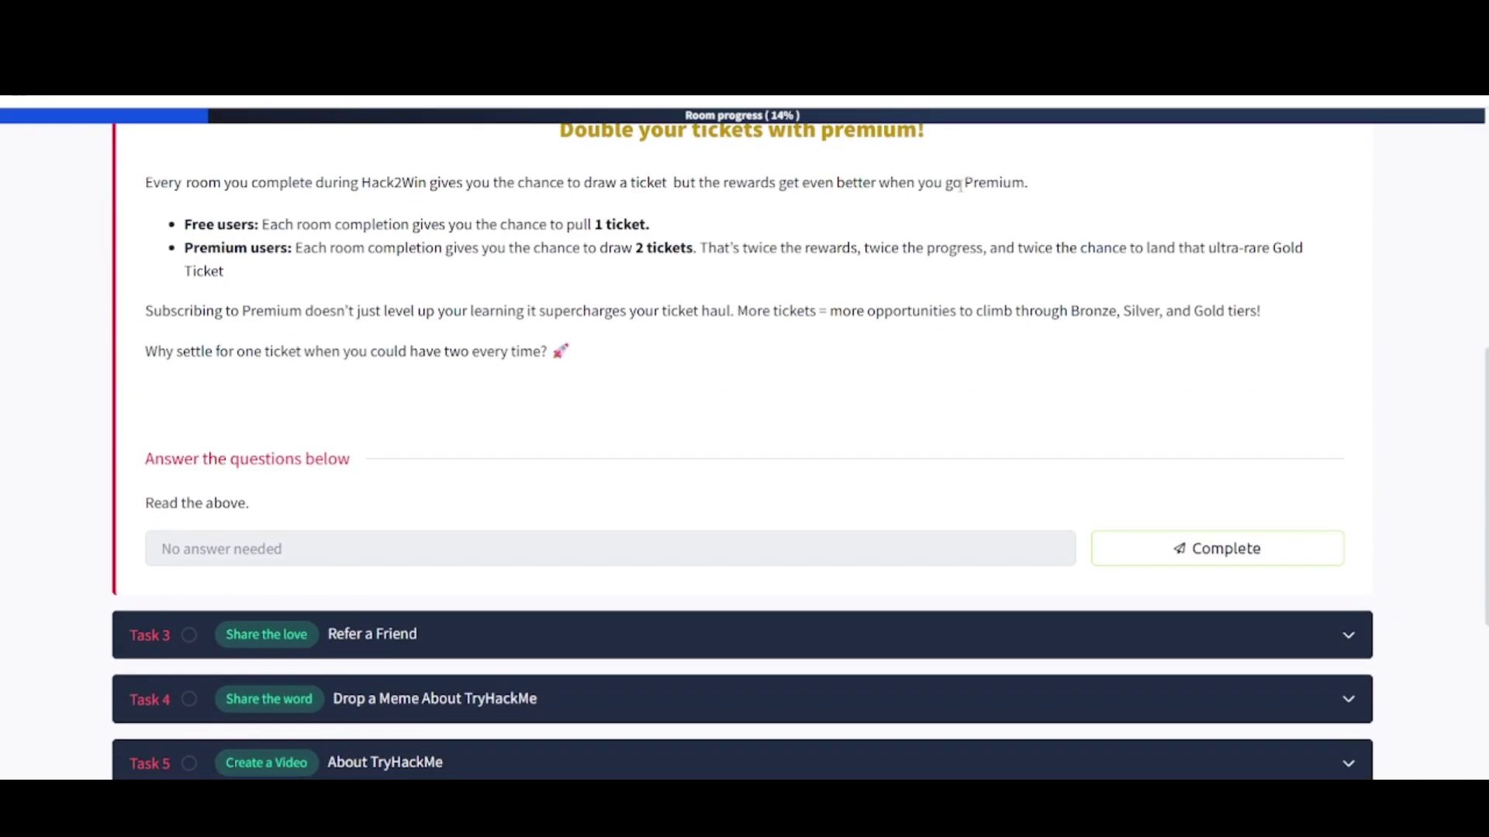
pyautogui.moveTo(961, 182); pyautogui.dragTo(1031, 183)
pyautogui.click(797, 186)
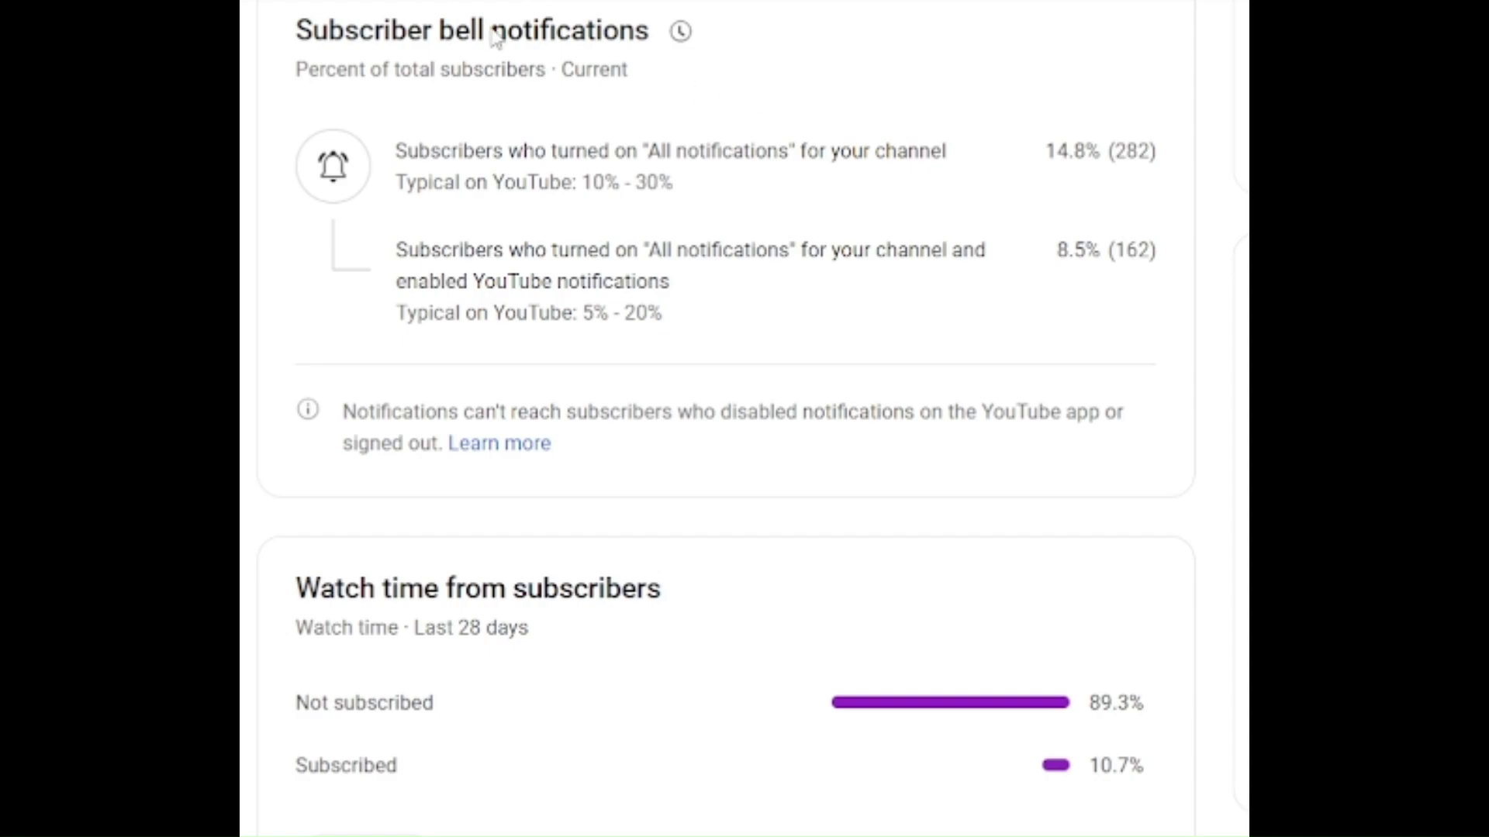
pyautogui.moveTo(471, 634)
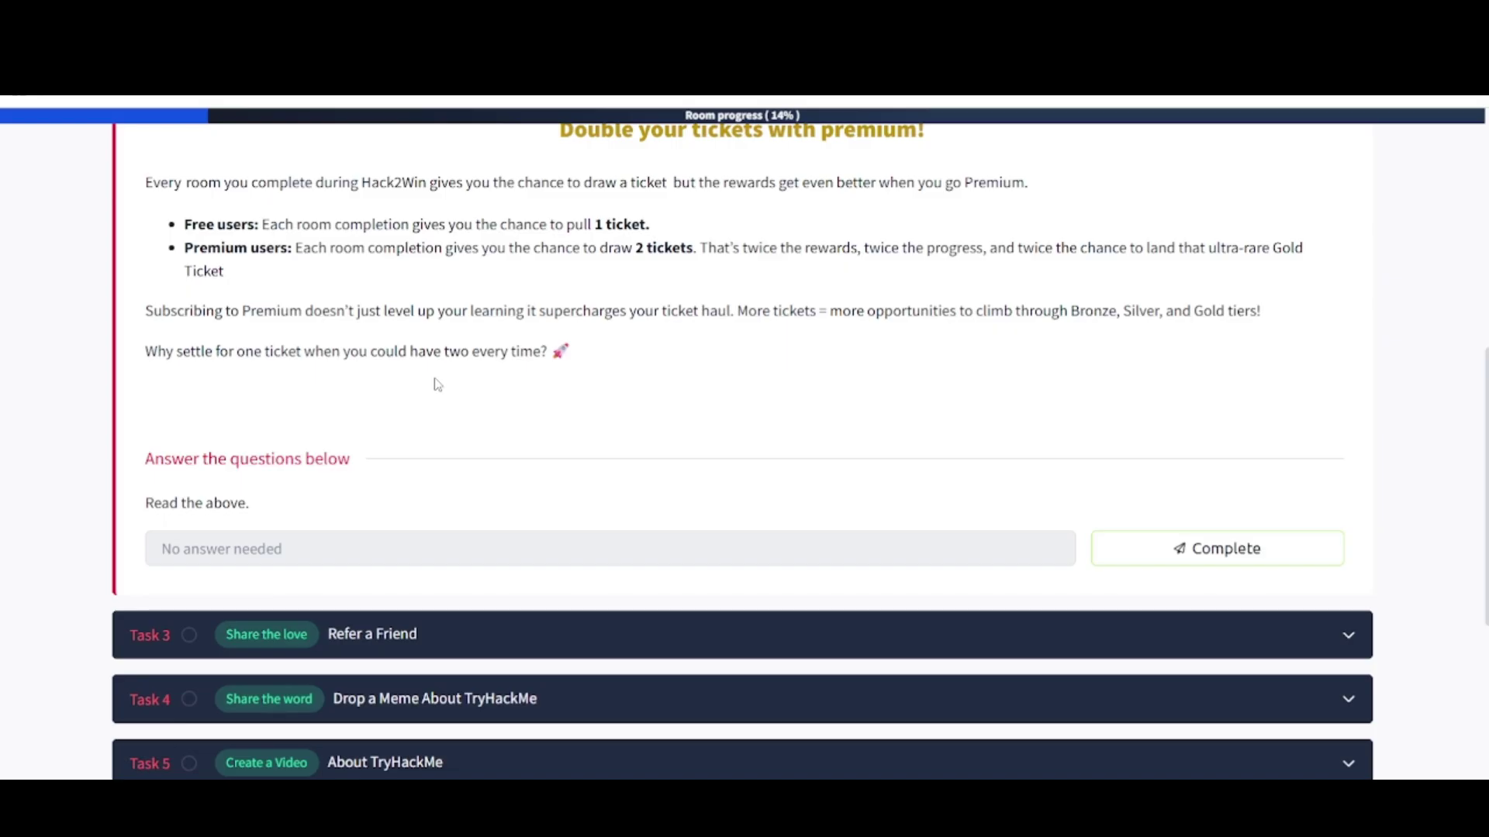
pyautogui.scroll(-1, 436, 384)
# - Complete Double Your Tickets, then read Refer a Friend's 2 Silver Tickets reward and complete it
pyautogui.click(1163, 440)
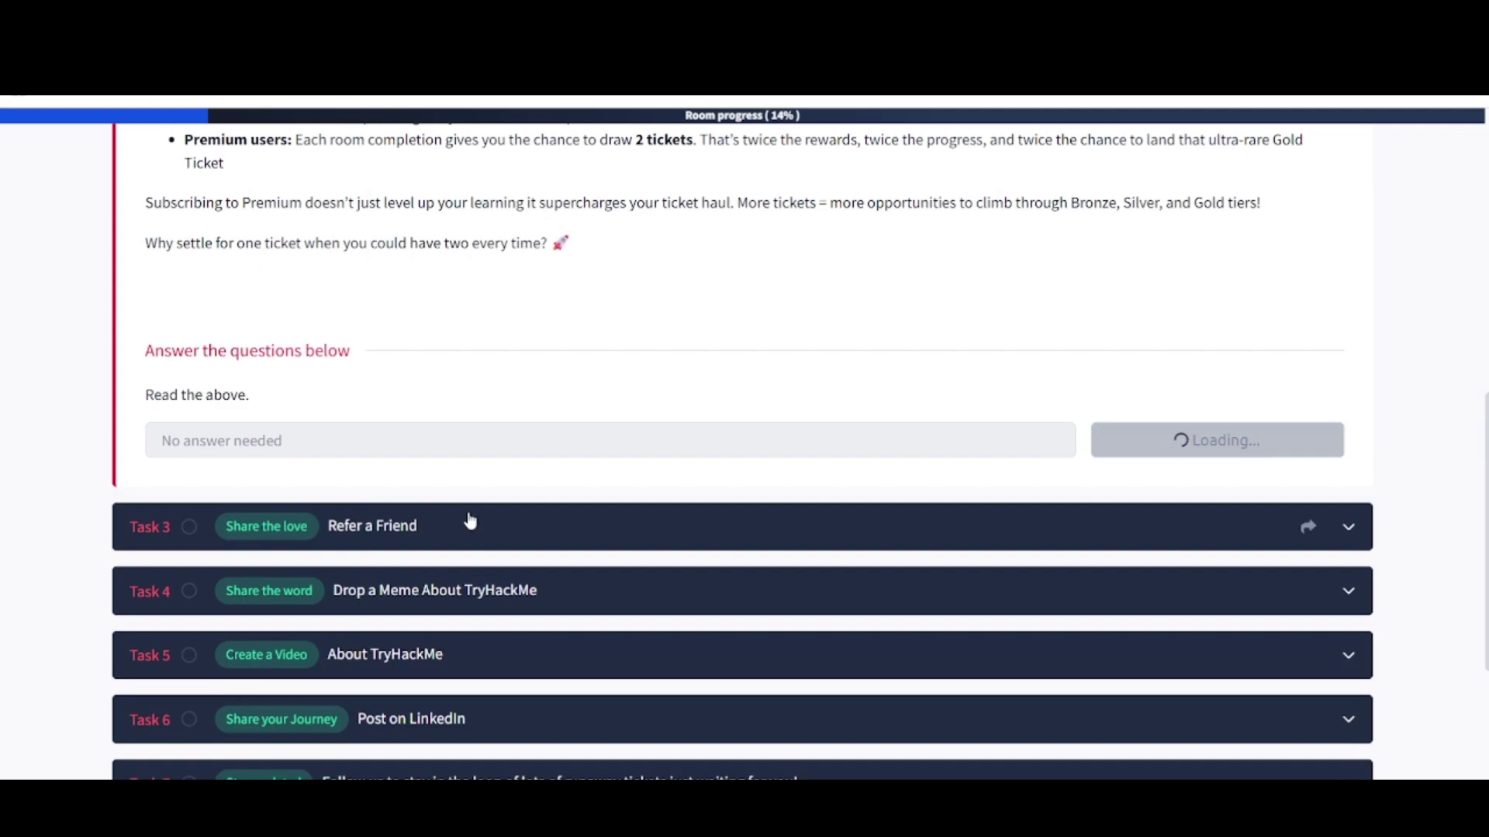
pyautogui.scroll(-2, 470, 521)
pyautogui.click(388, 374)
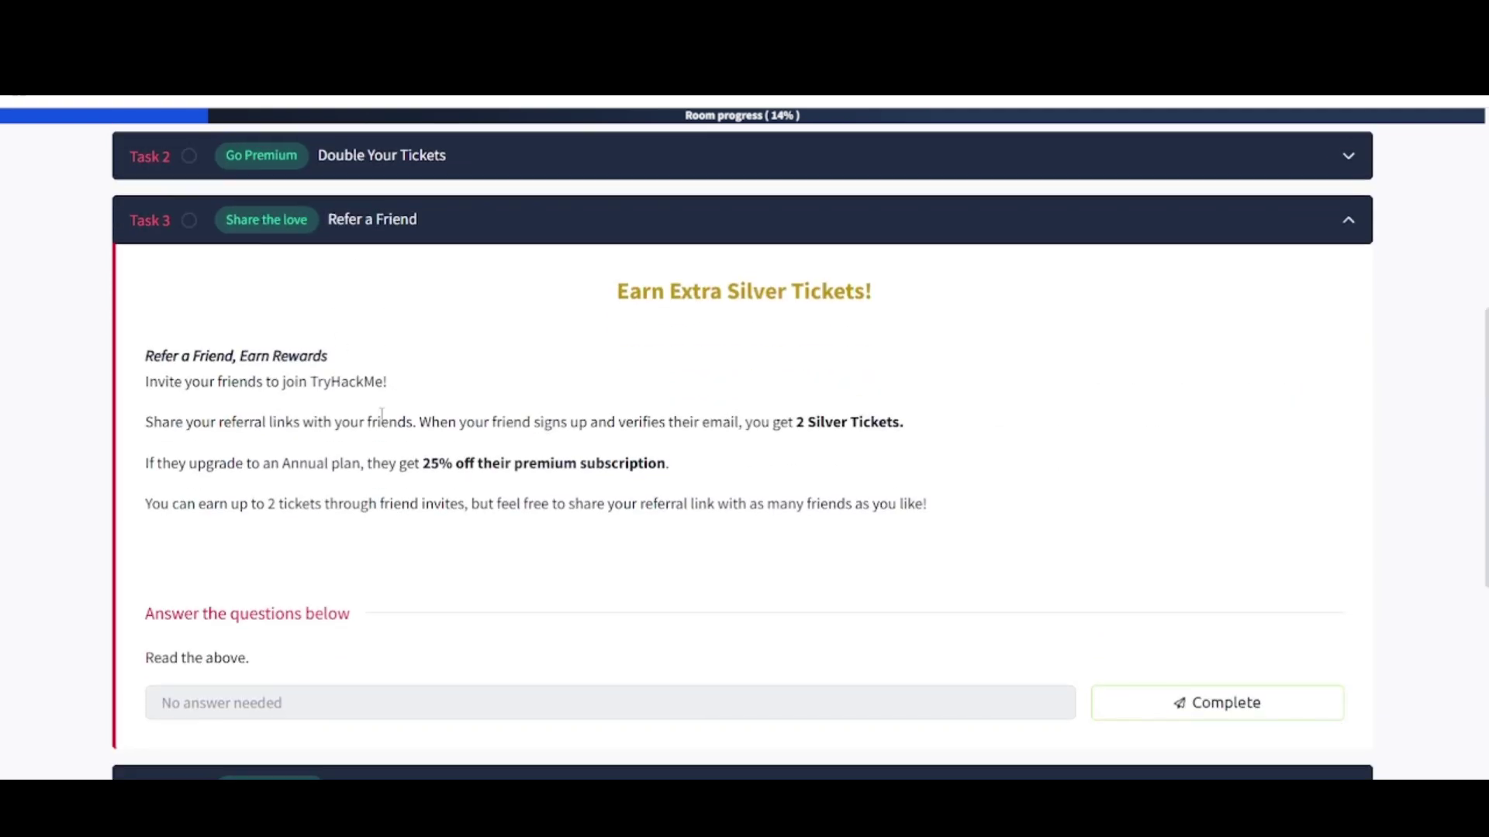
pyautogui.scroll(-2, 382, 414)
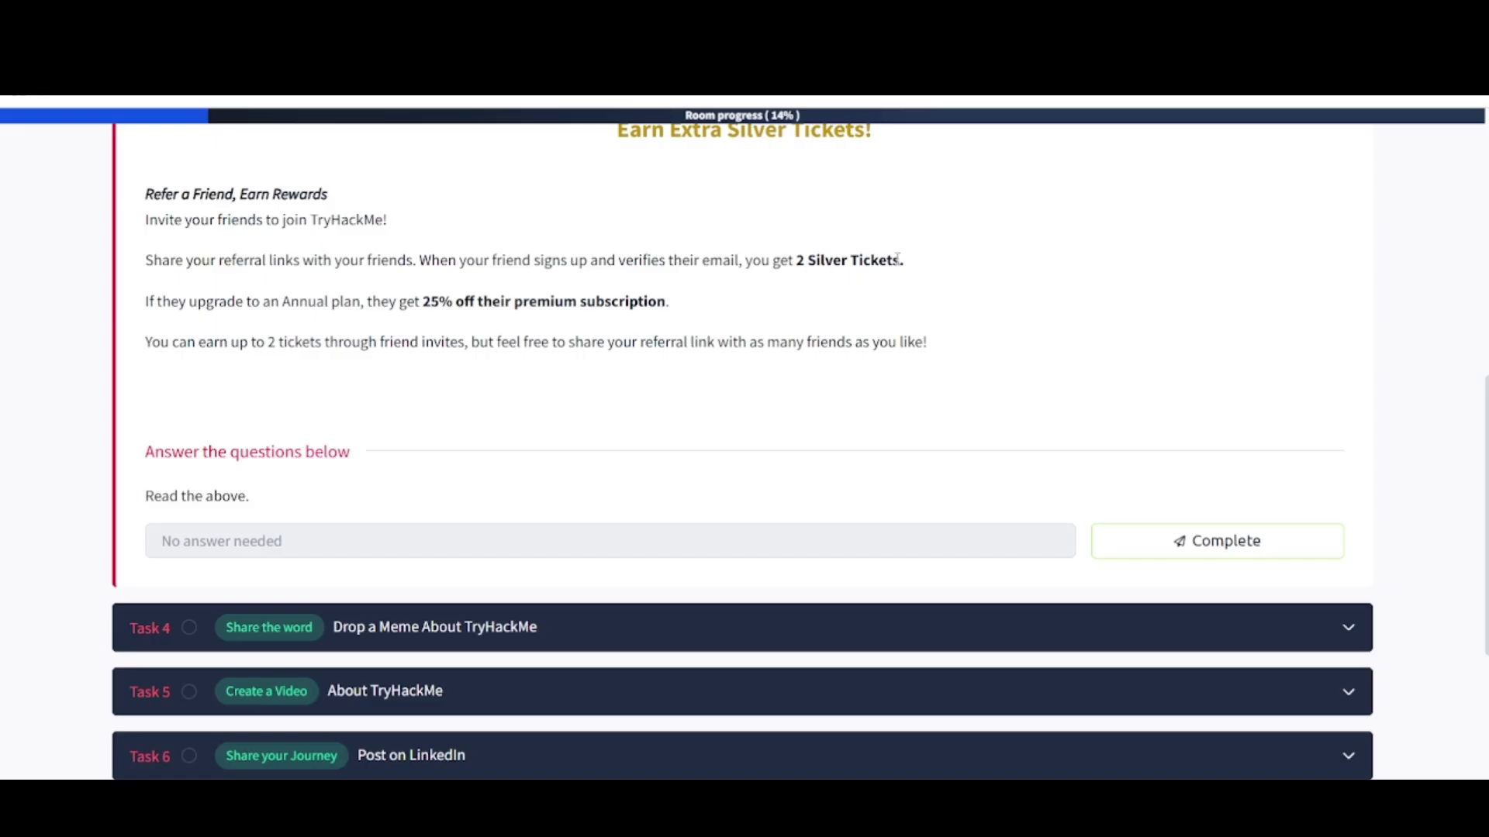
pyautogui.moveTo(898, 258); pyautogui.dragTo(638, 261)
pyautogui.click(639, 261)
pyautogui.click(1160, 556)
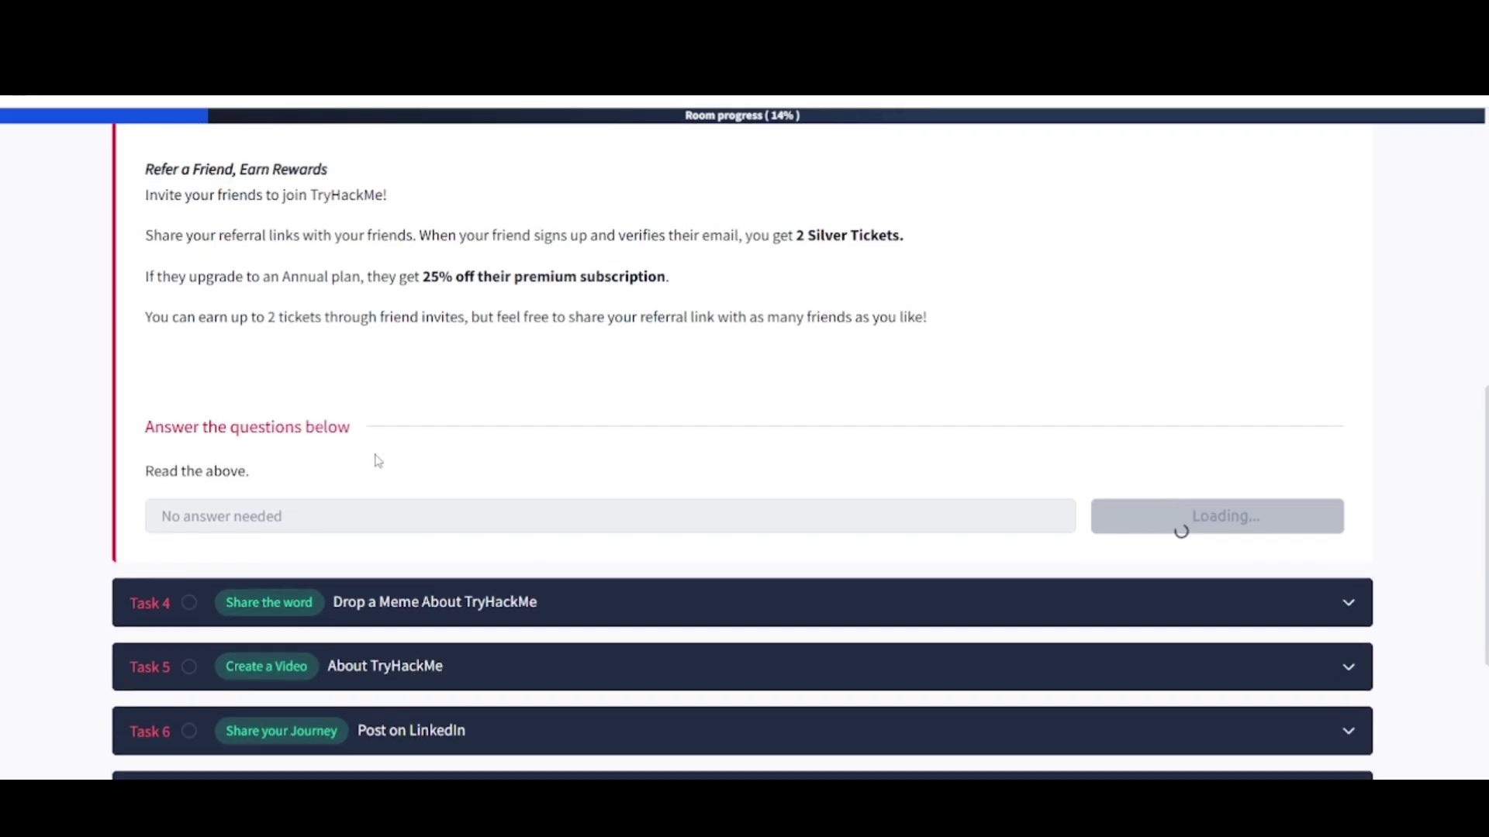
pyautogui.scroll(-3, 388, 386)
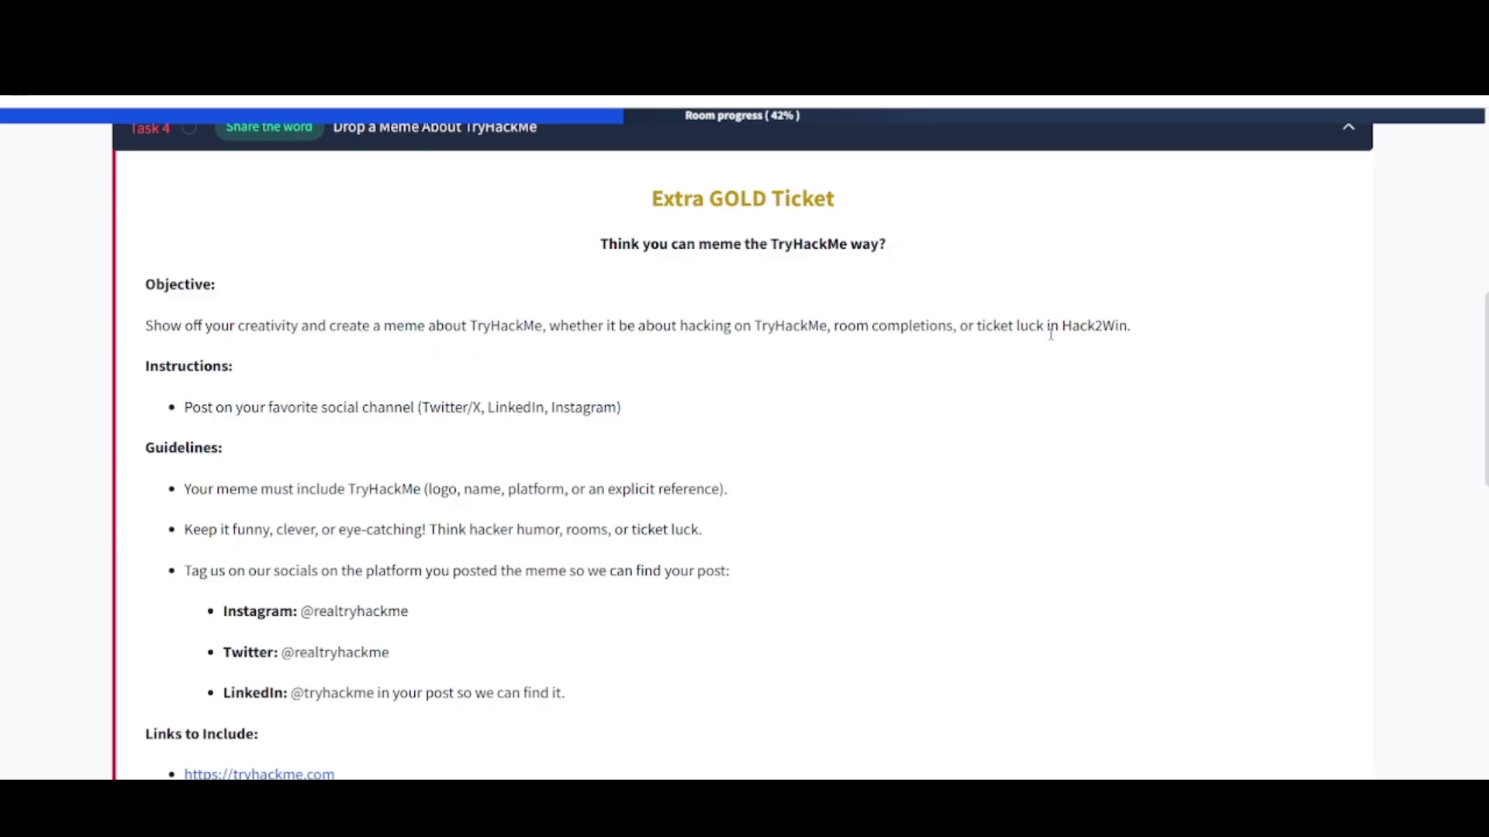
pyautogui.scroll(-1, 671, 435)
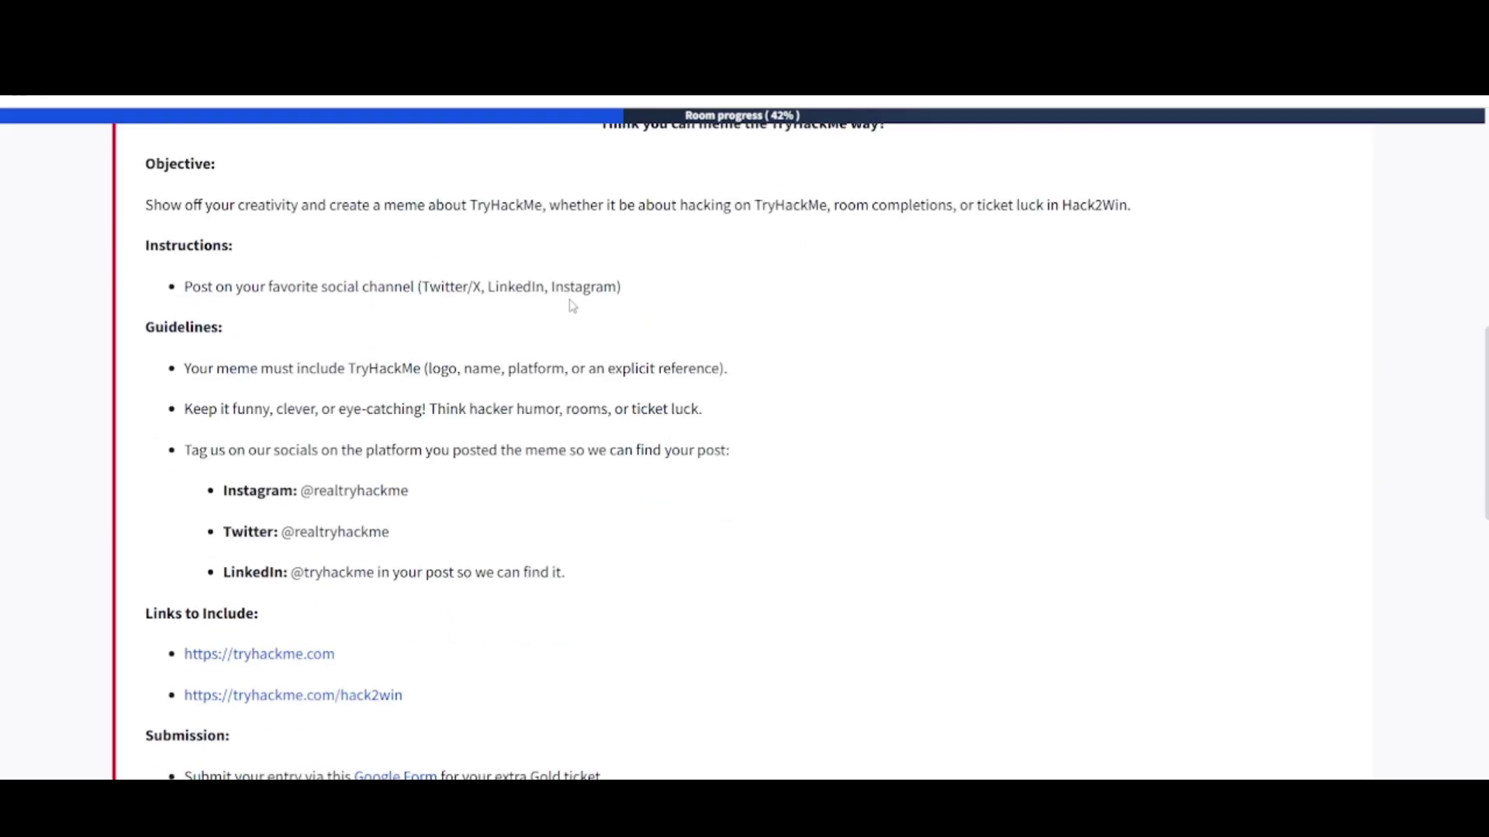
pyautogui.scroll(-1, 225, 365)
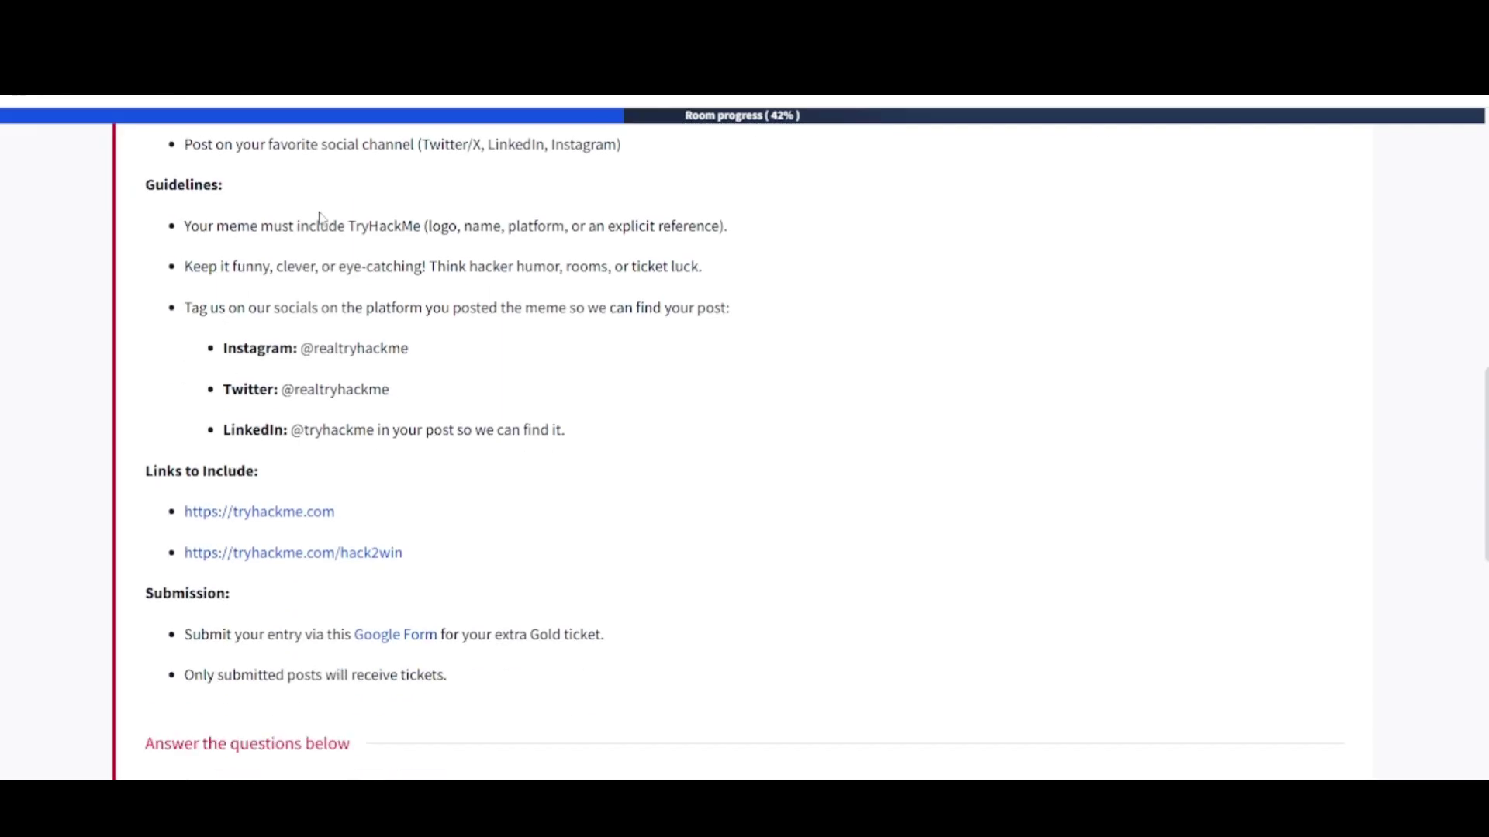
pyautogui.scroll(2, 295, 418)
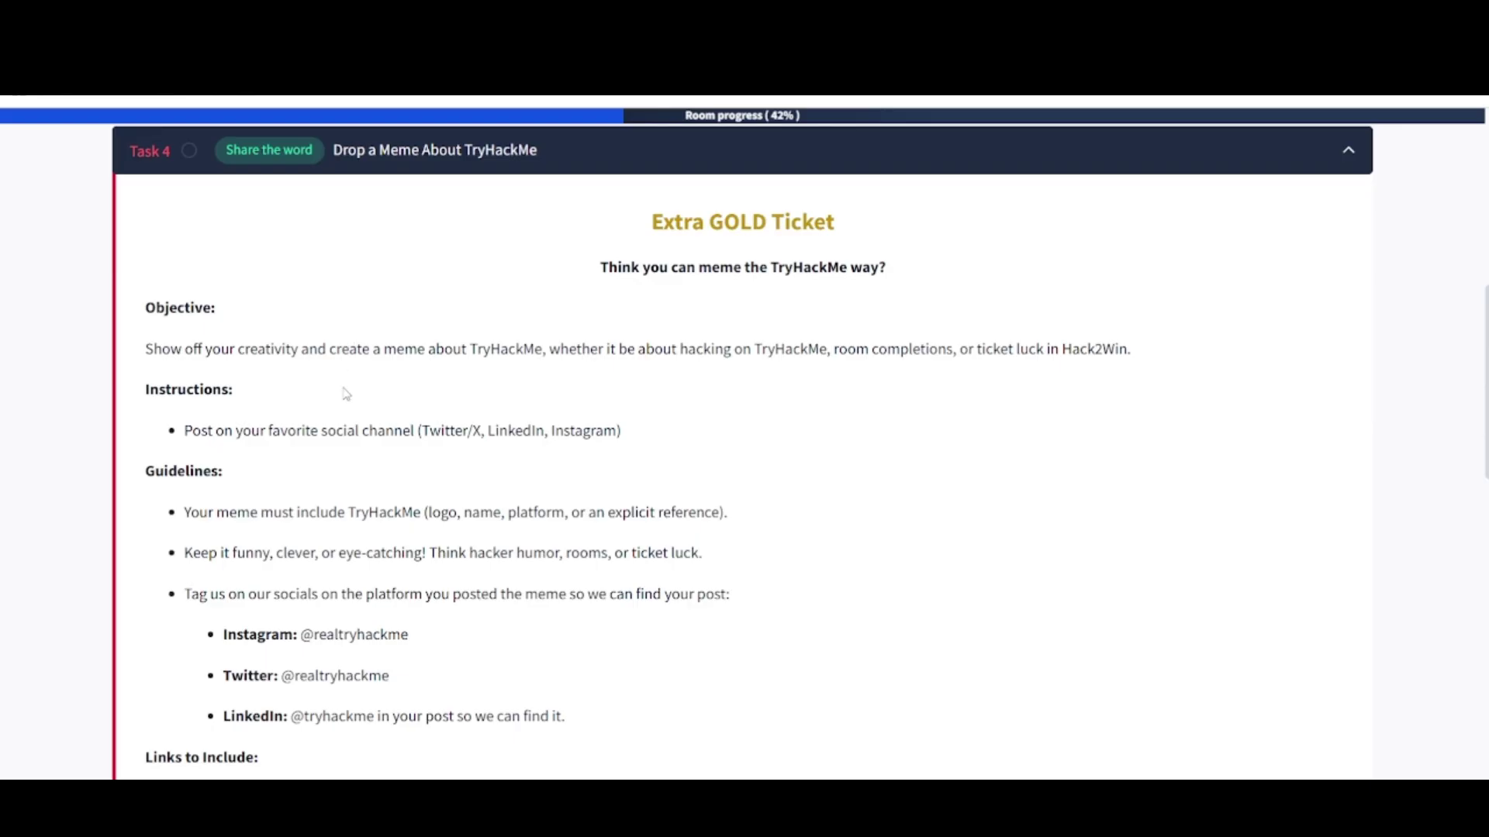
pyautogui.scroll(-2, 345, 393)
pyautogui.scroll(-2, 344, 393)
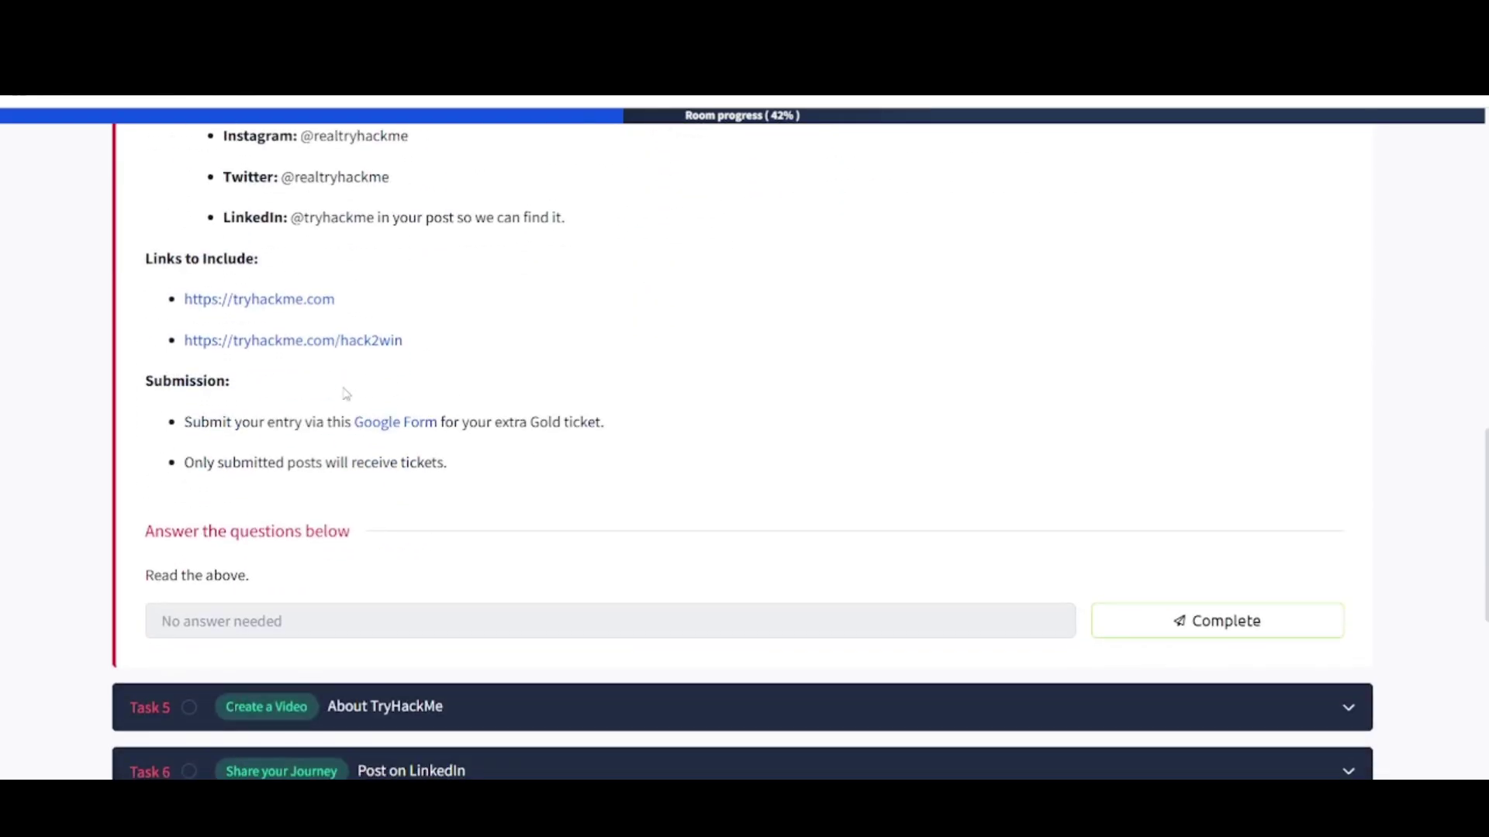
pyautogui.scroll(1, 539, 462)
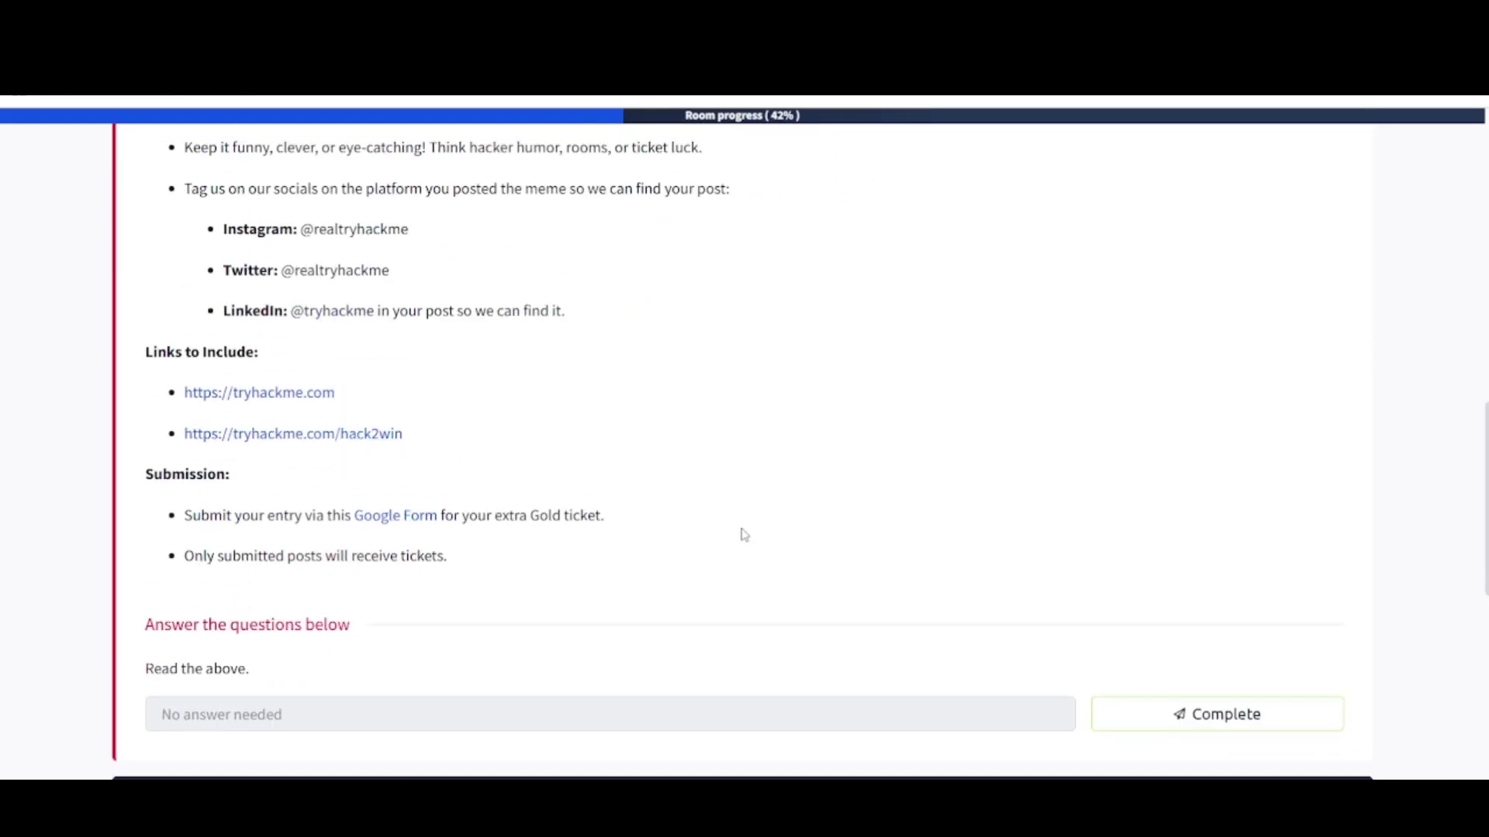
pyautogui.scroll(-2, 742, 533)
# - Mark Task 4, Drop a Meme About TryHackMe, as complete
pyautogui.click(1197, 571)
pyautogui.scroll(-3, 617, 504)
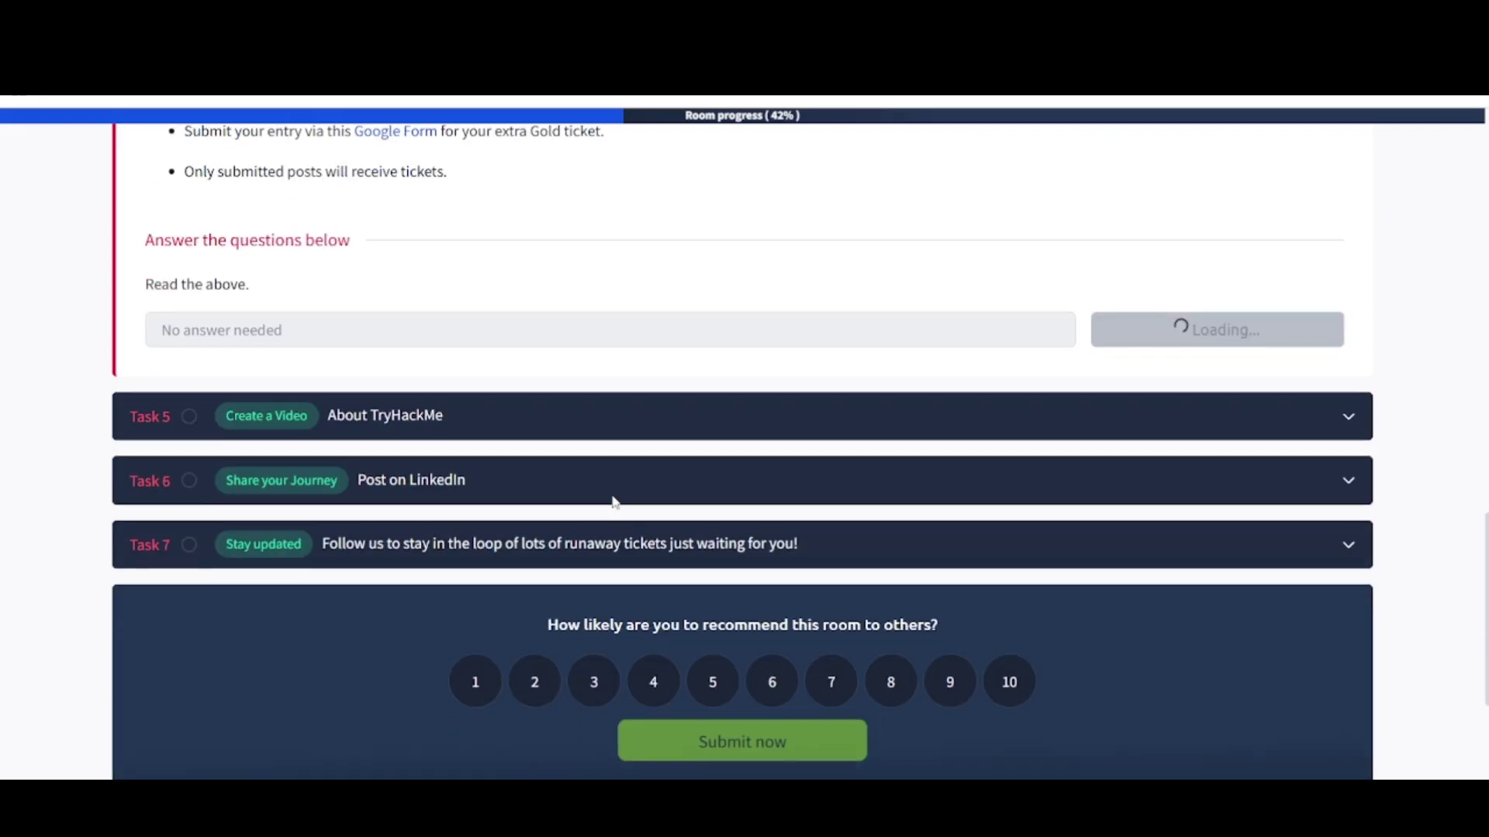
# - Expand Task 5 and read its recommended video duration
pyautogui.click(384, 393)
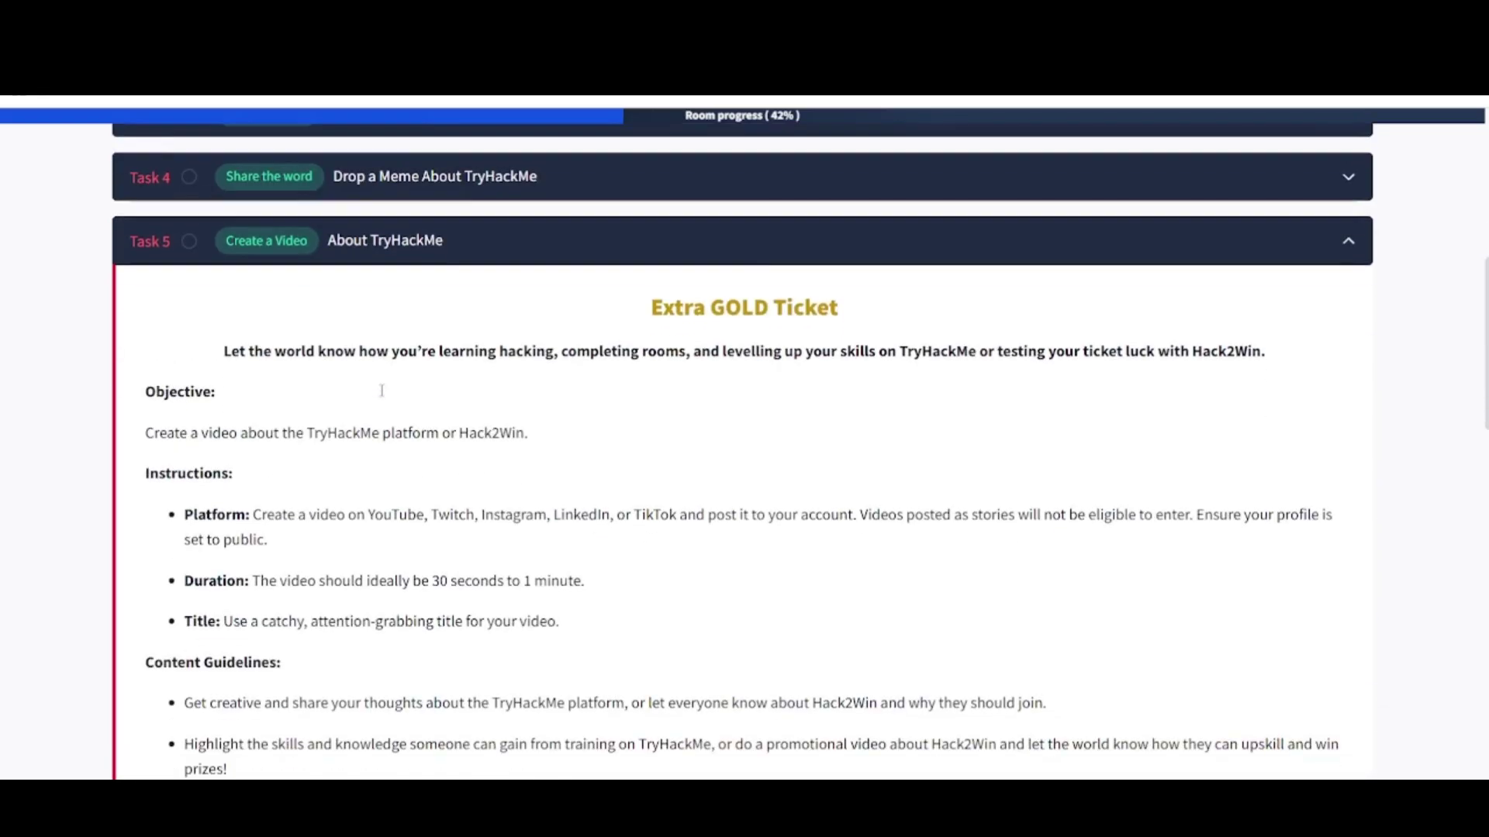
pyautogui.scroll(-1, 354, 395)
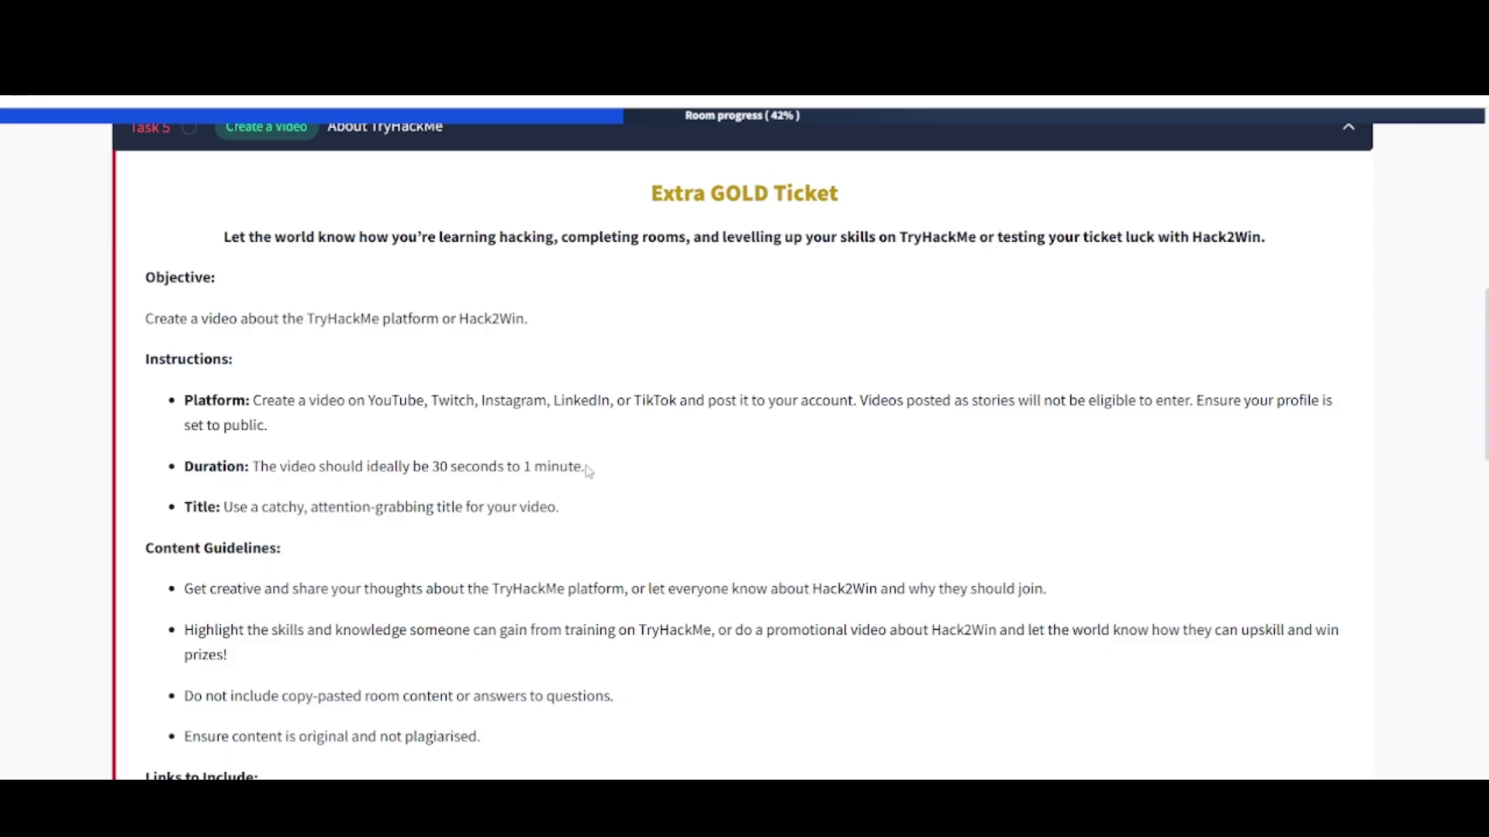
pyautogui.moveTo(585, 465); pyautogui.dragTo(423, 462)
pyautogui.click(424, 462)
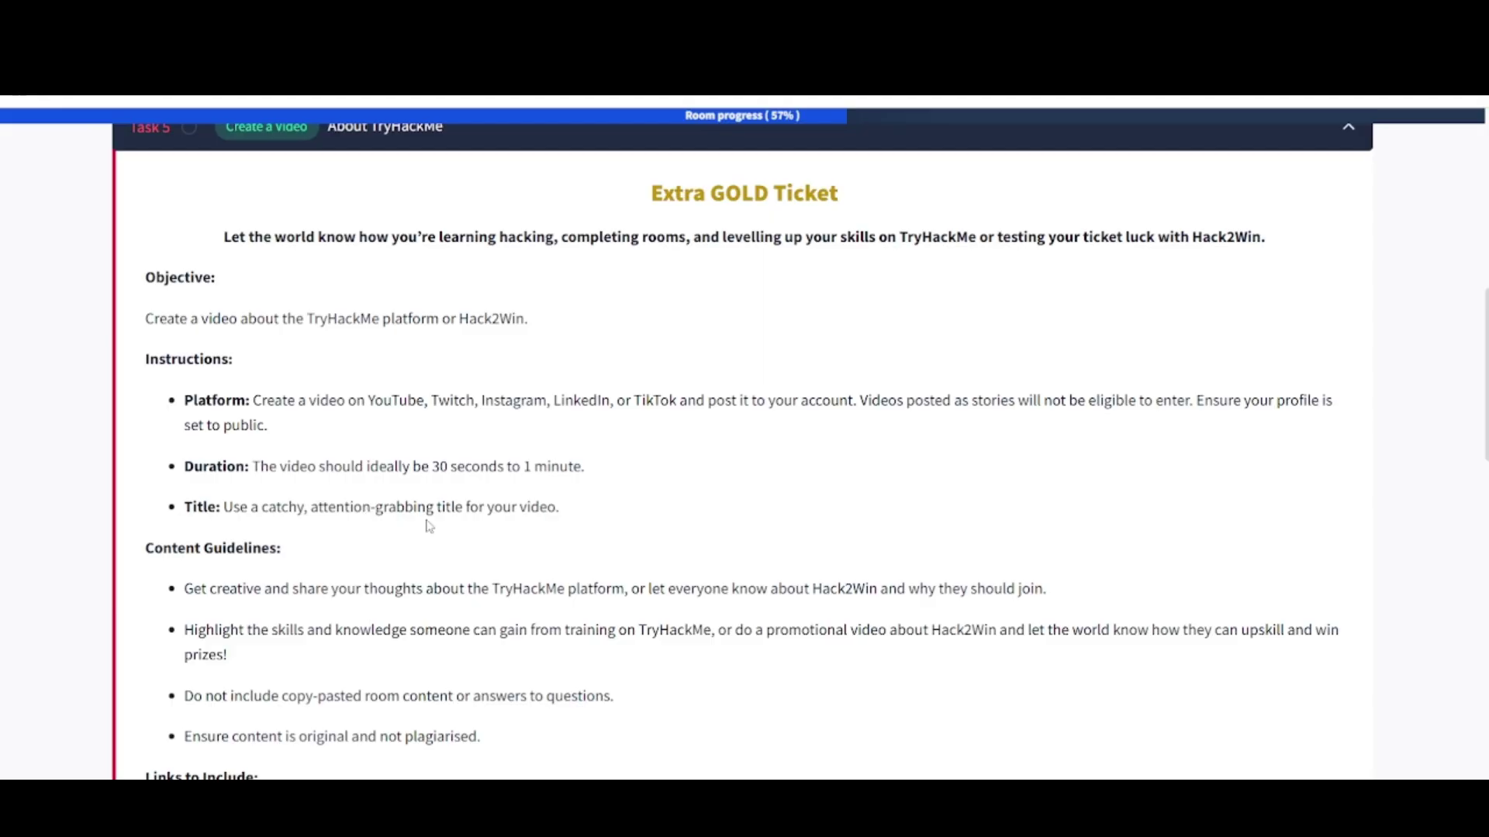
pyautogui.scroll(-3, 427, 526)
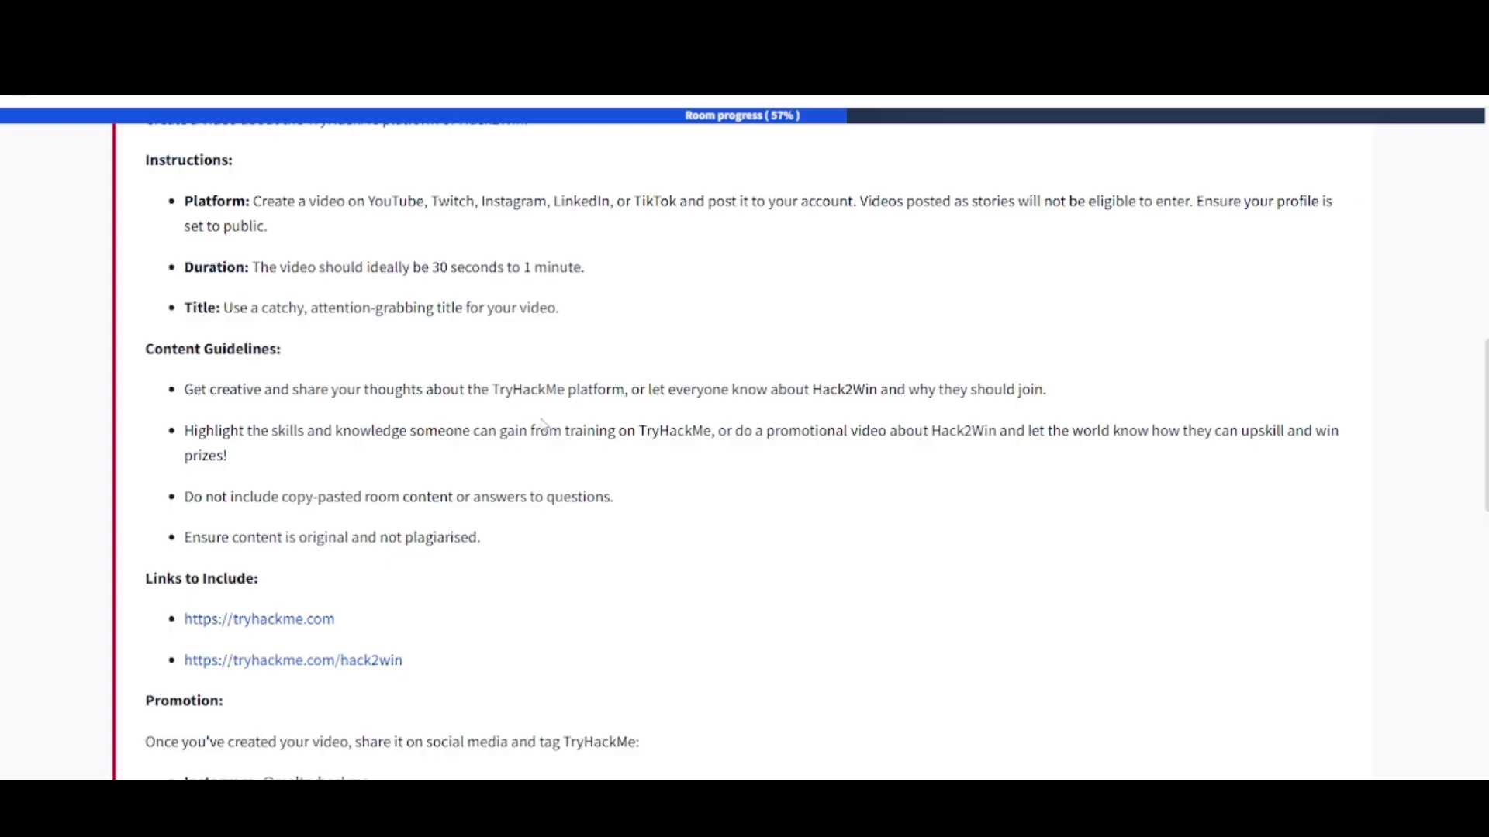
pyautogui.scroll(-2, 544, 425)
pyautogui.scroll(-1, 542, 425)
pyautogui.scroll(-5, 542, 425)
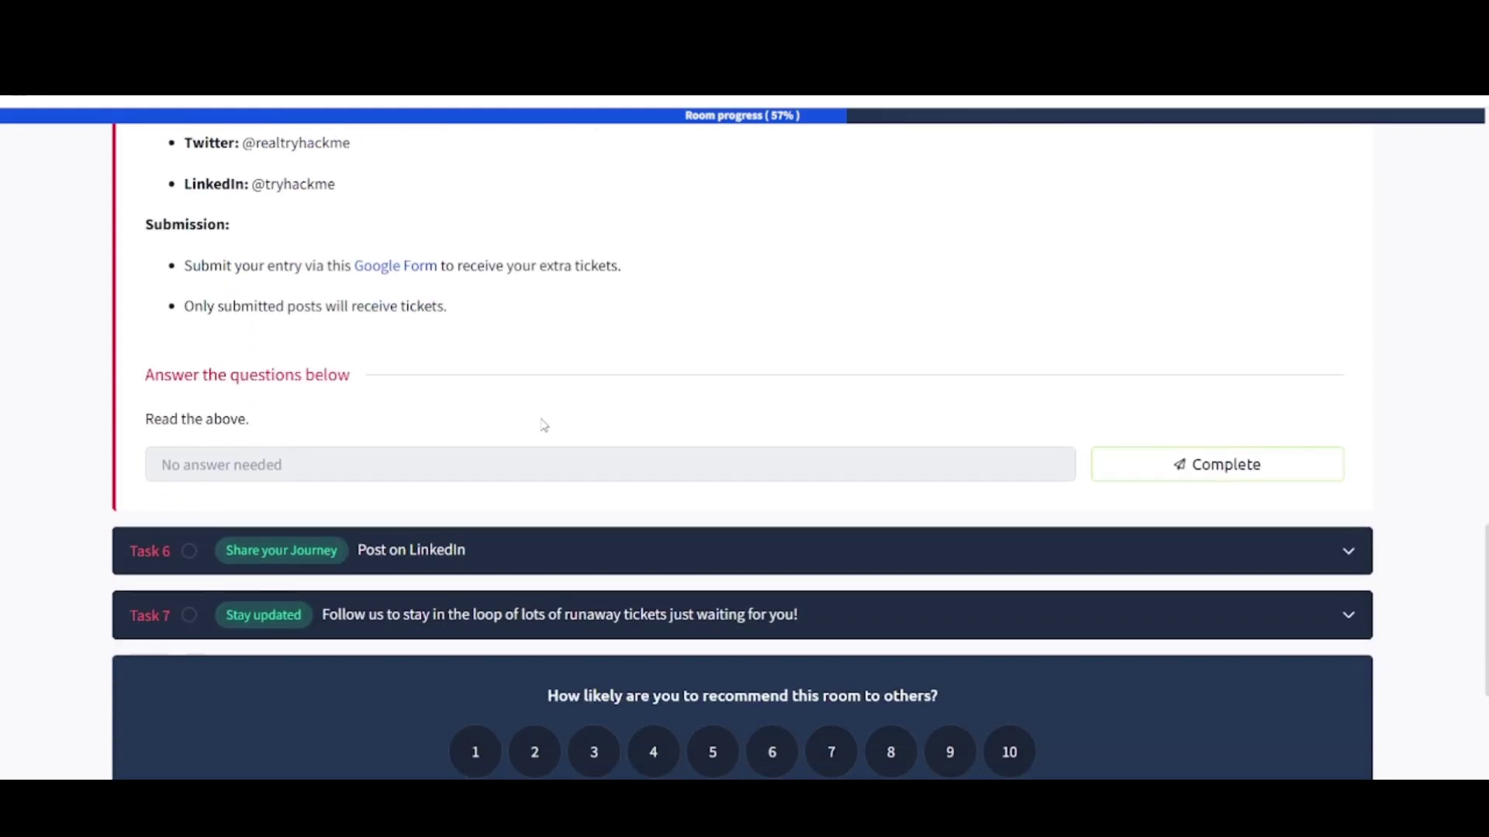
# - Complete Task 5, then read Task 6 Post on LinkedIn and complete it
pyautogui.click(1166, 447)
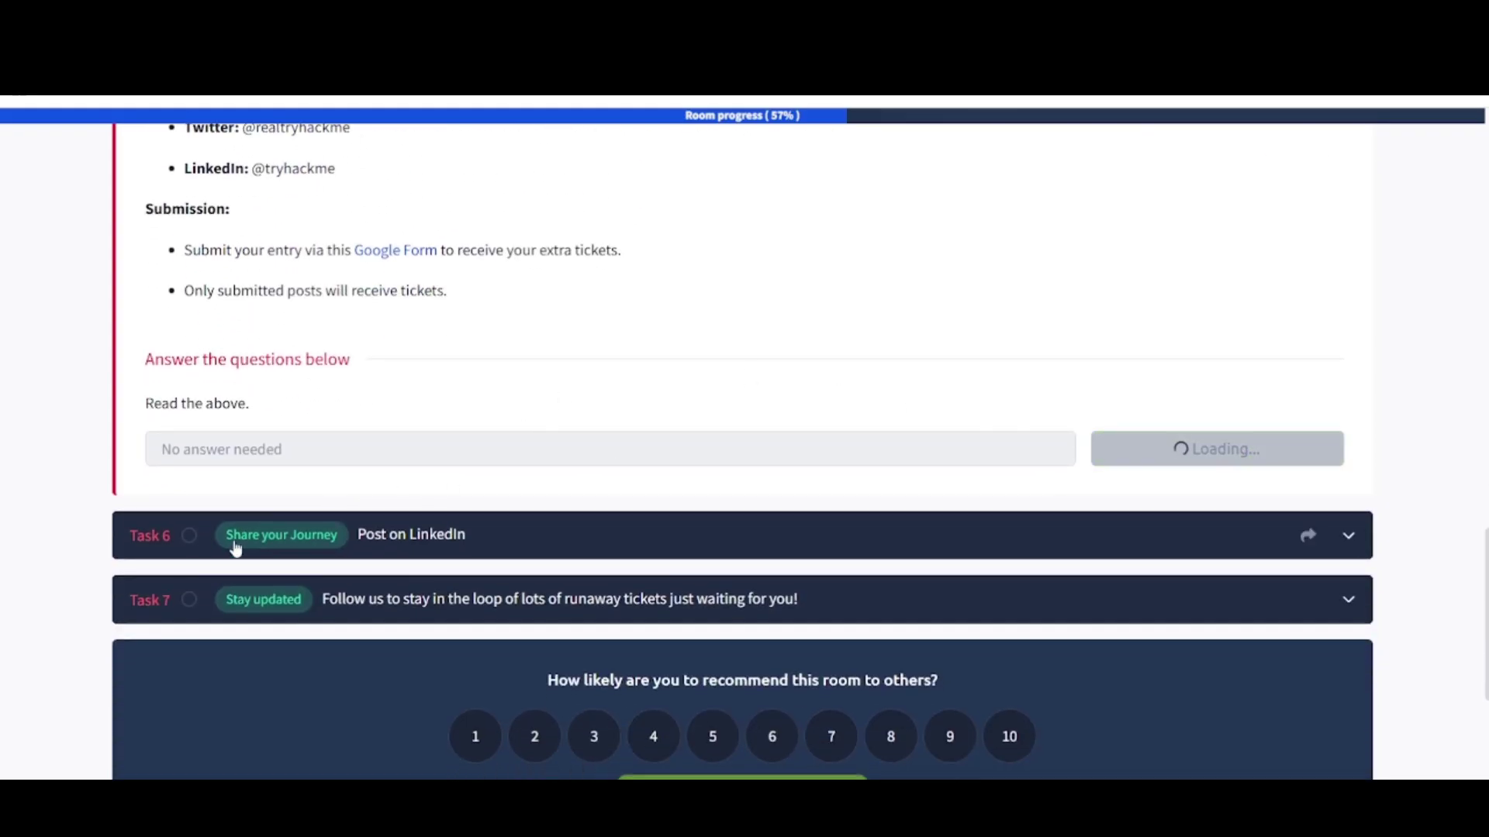
pyautogui.click(260, 532)
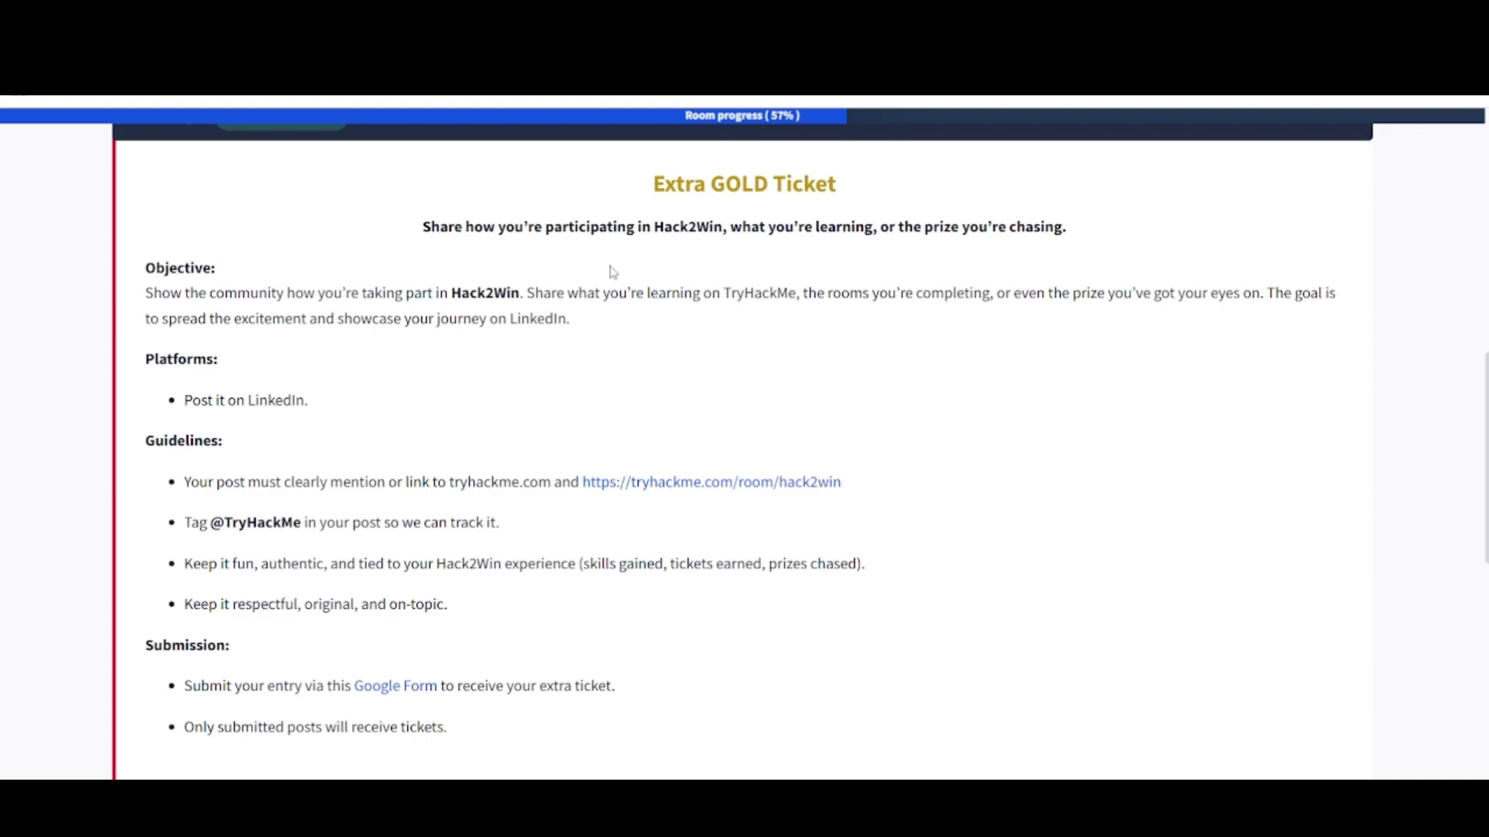
pyautogui.scroll(1, 371, 374)
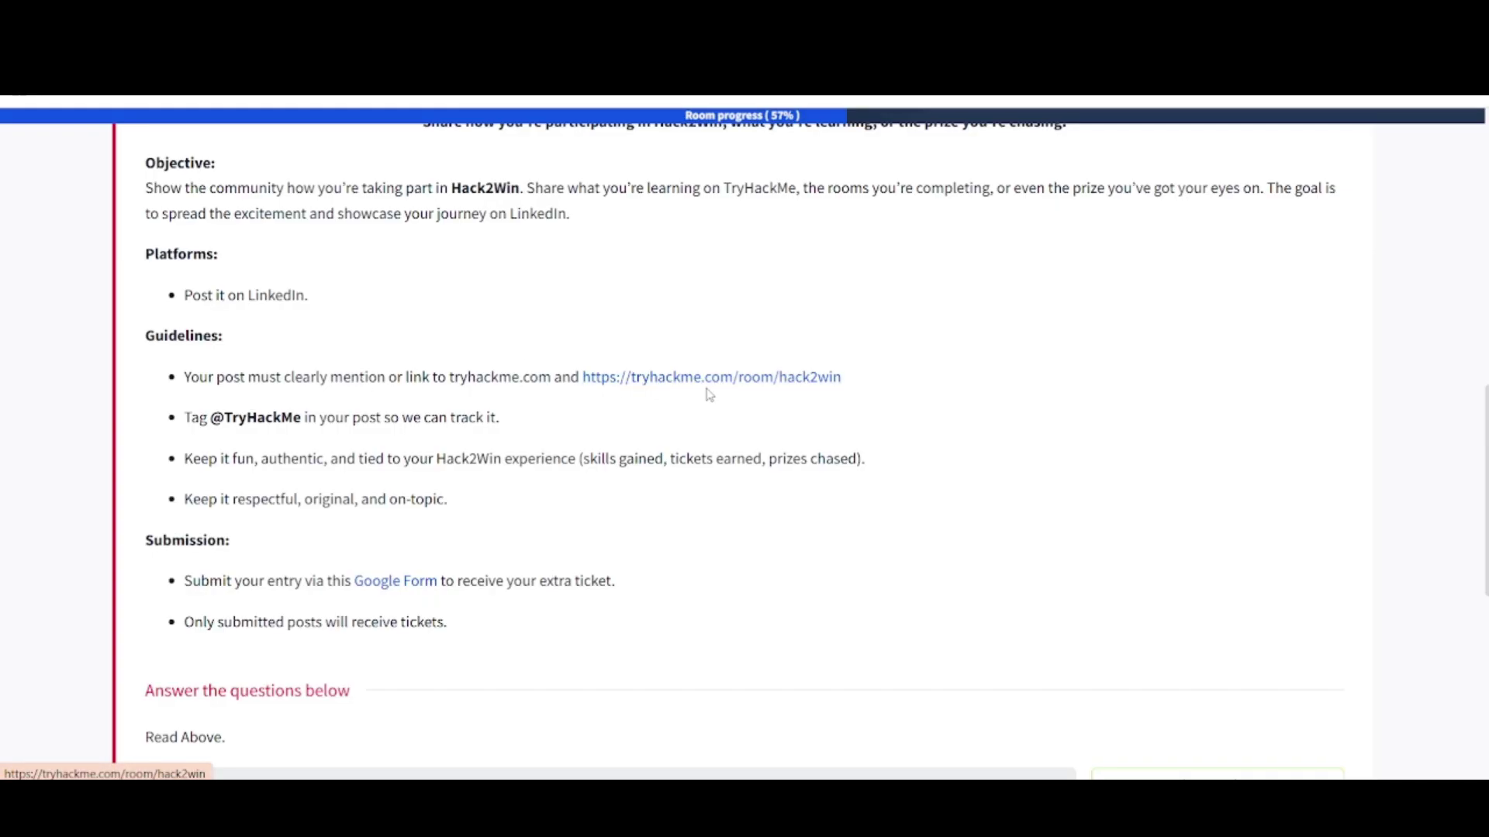
pyautogui.scroll(-1, 434, 384)
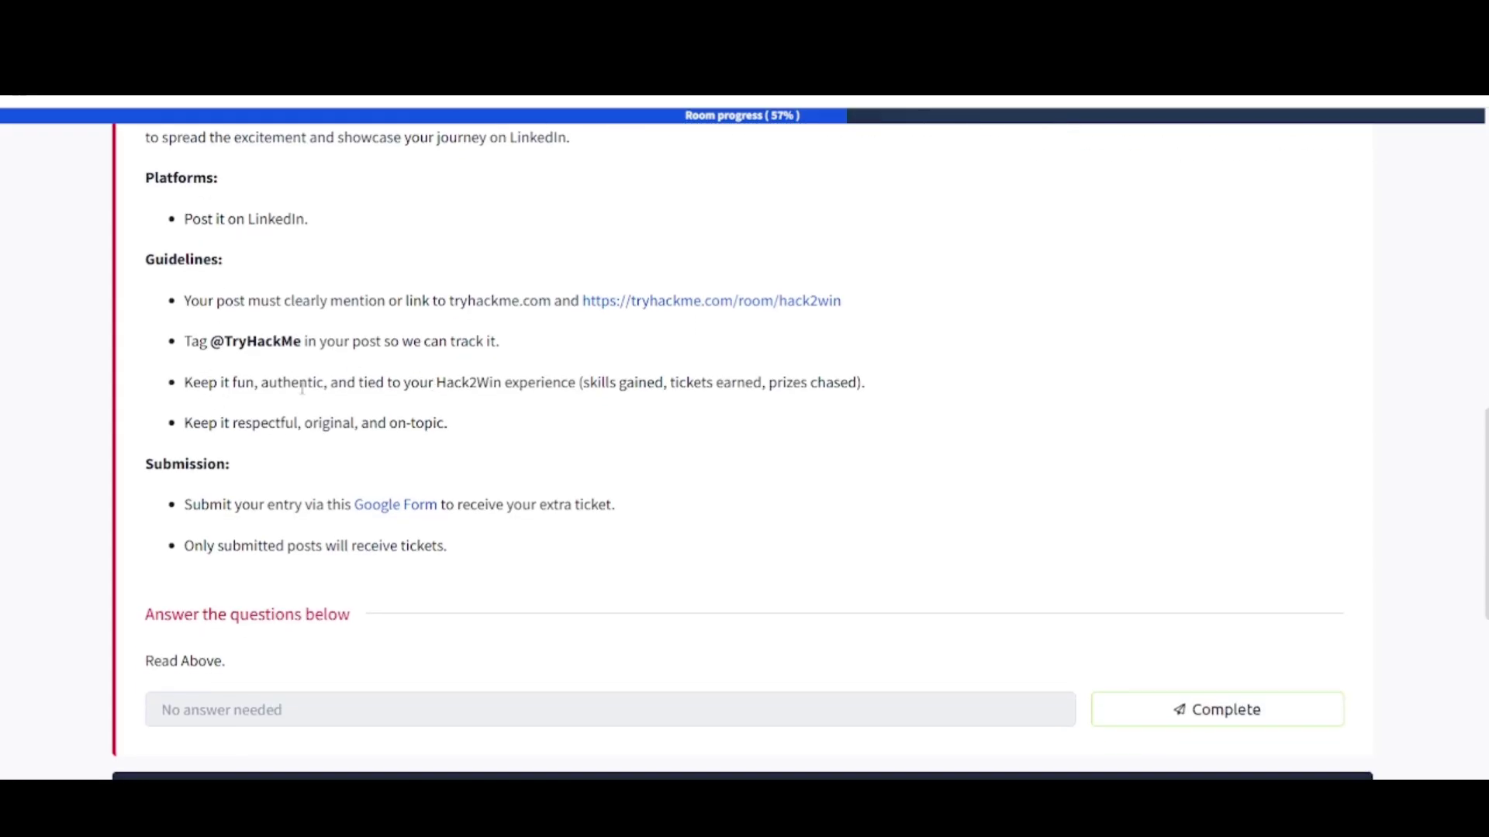
pyautogui.scroll(-2, 332, 394)
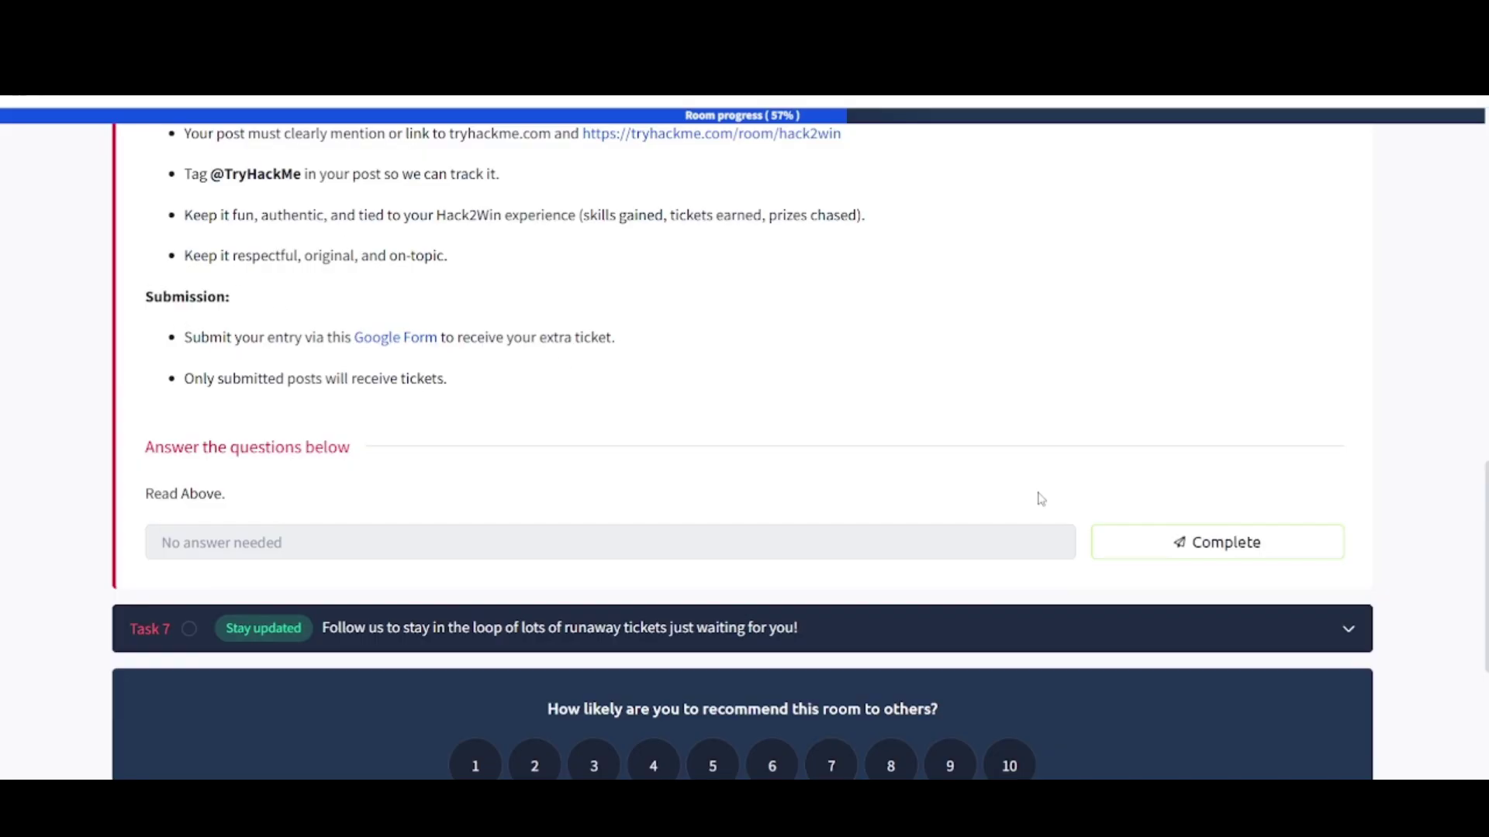
pyautogui.click(1141, 546)
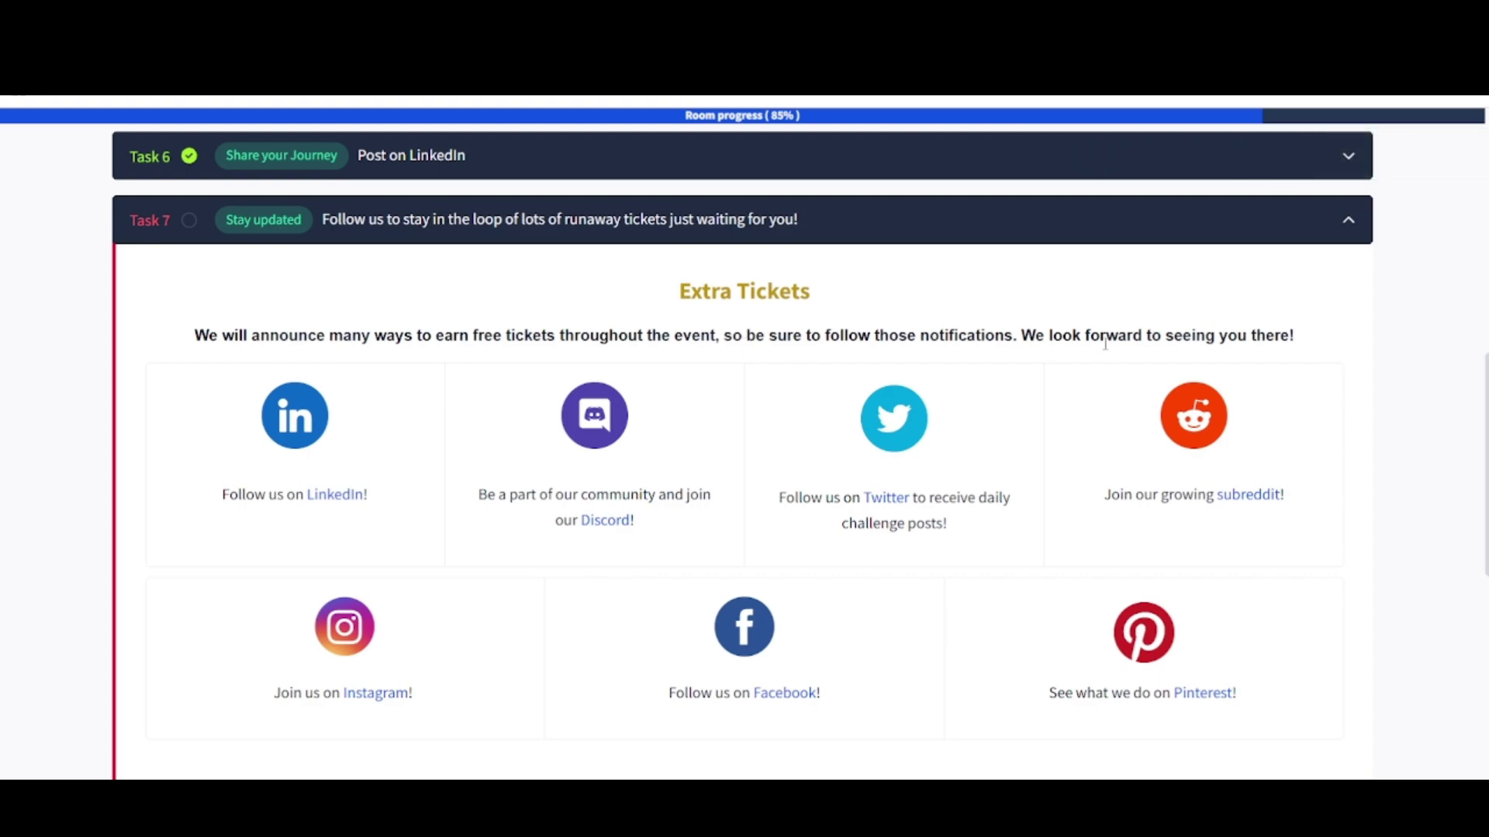
pyautogui.scroll(-2, 695, 464)
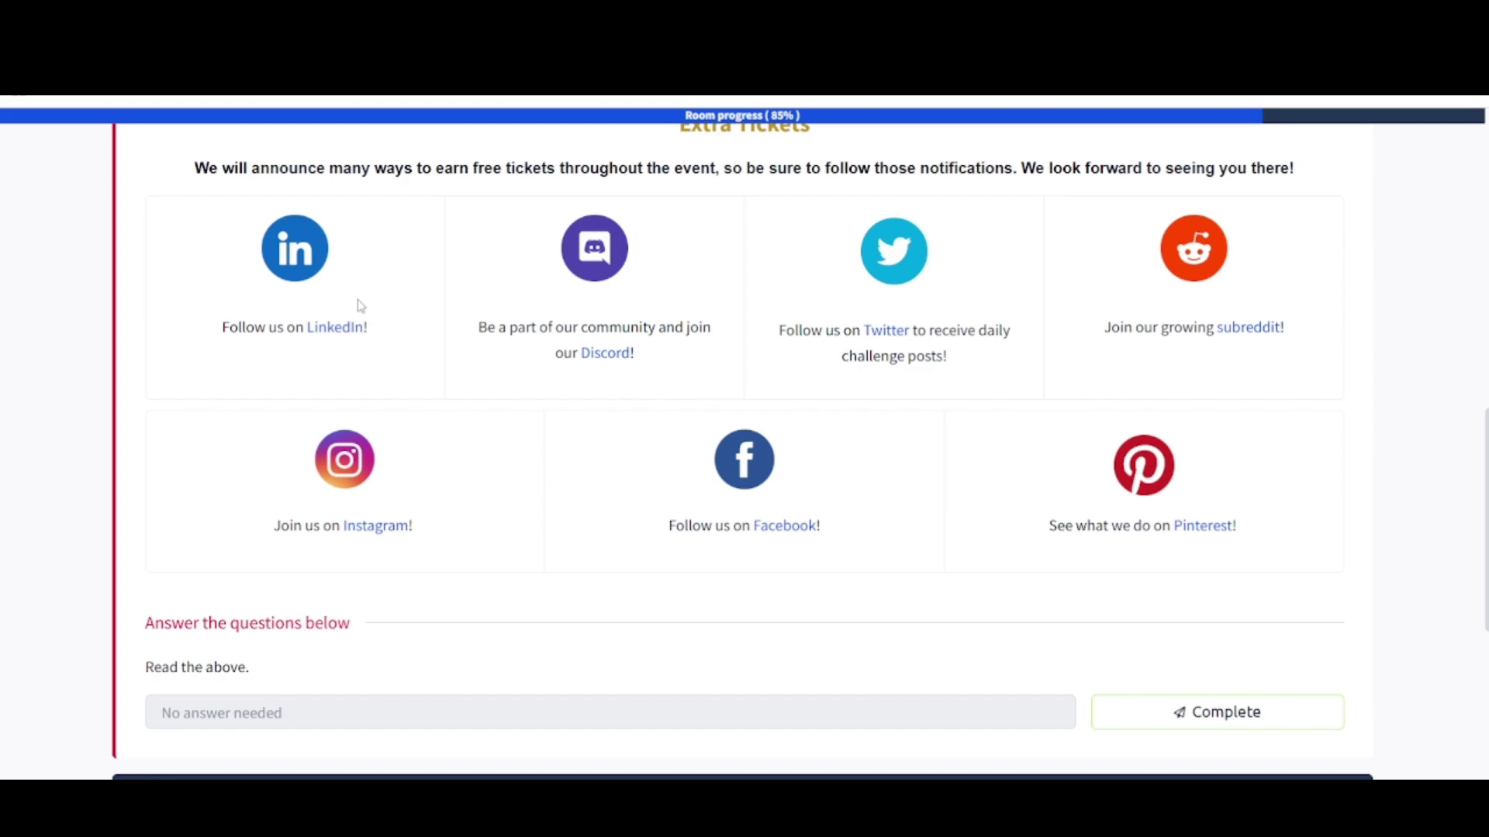
pyautogui.scroll(1, 359, 305)
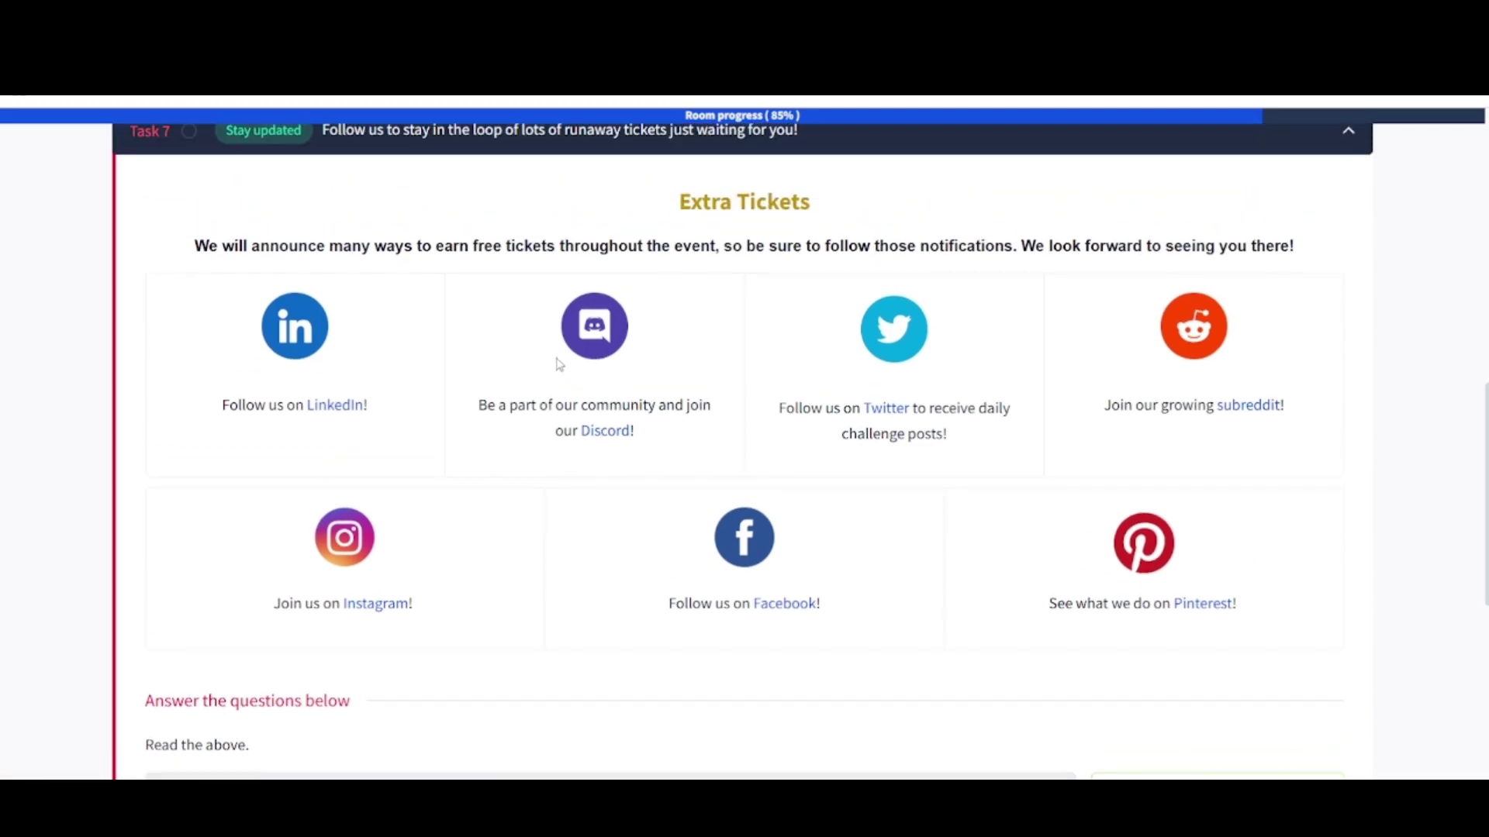
pyautogui.scroll(-4, 359, 477)
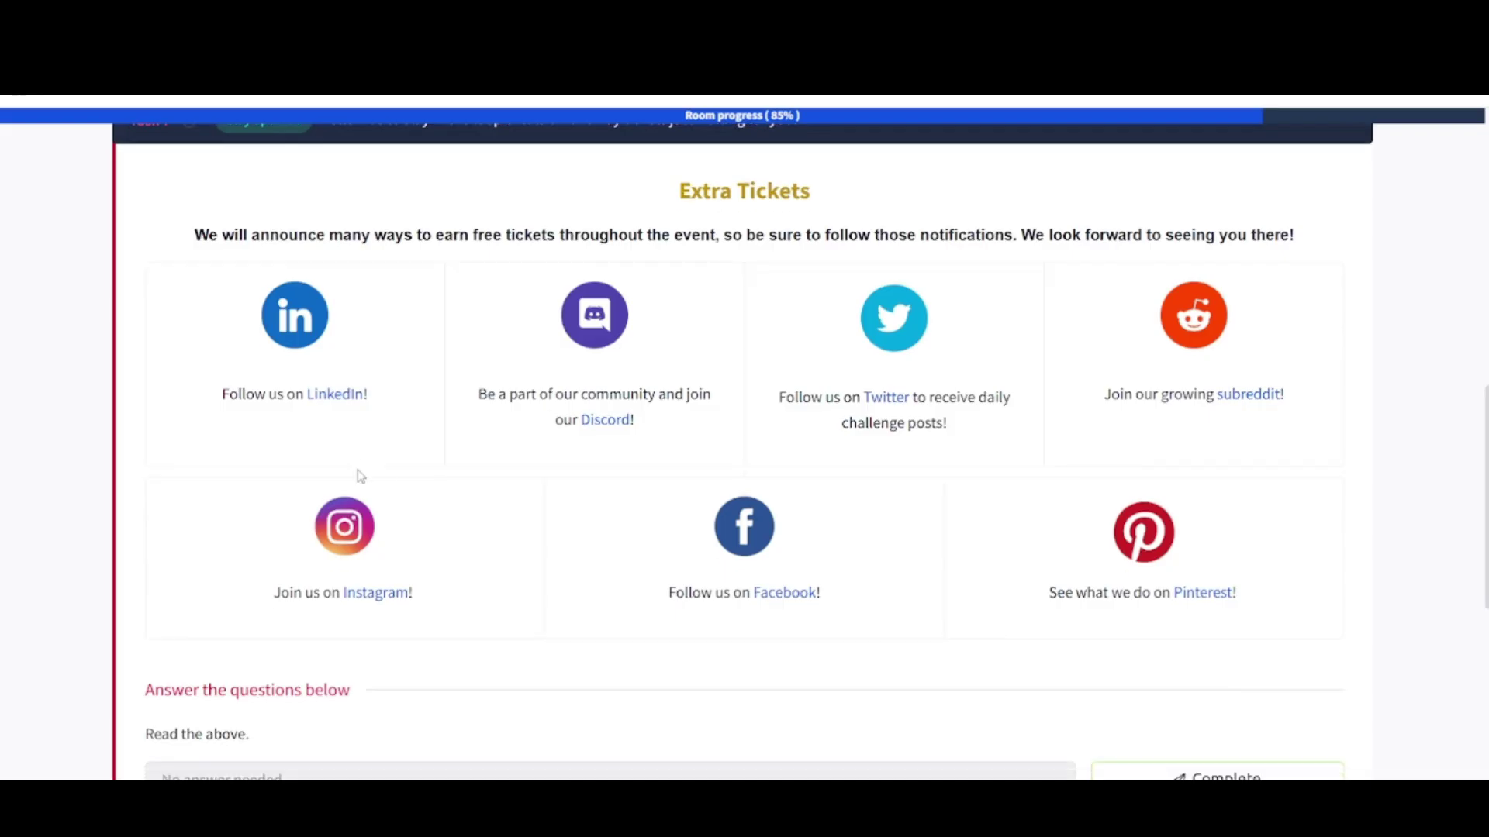
pyautogui.scroll(5, 359, 476)
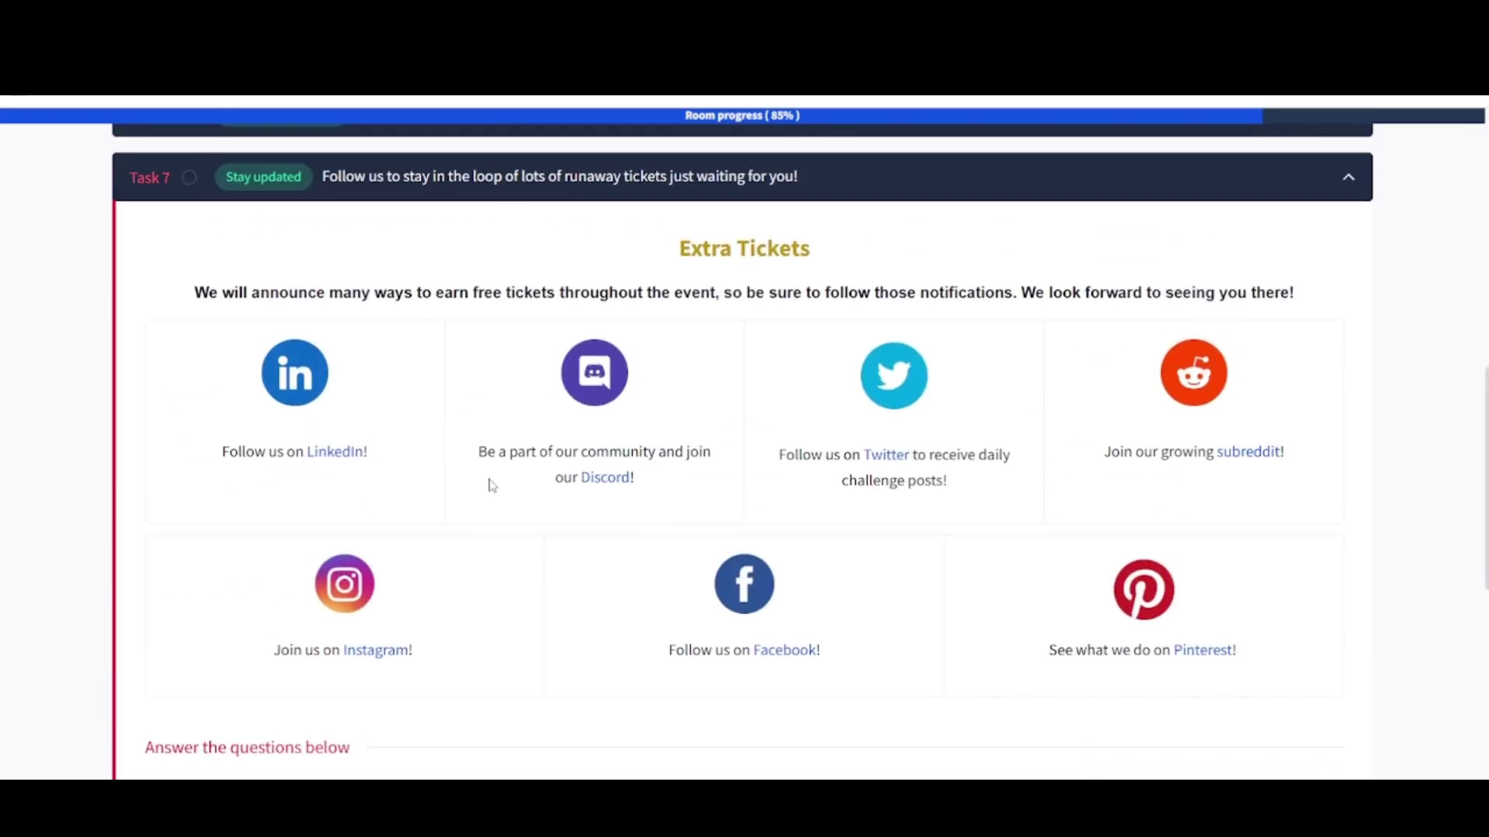
pyautogui.scroll(-1, 492, 486)
pyautogui.scroll(-2, 490, 486)
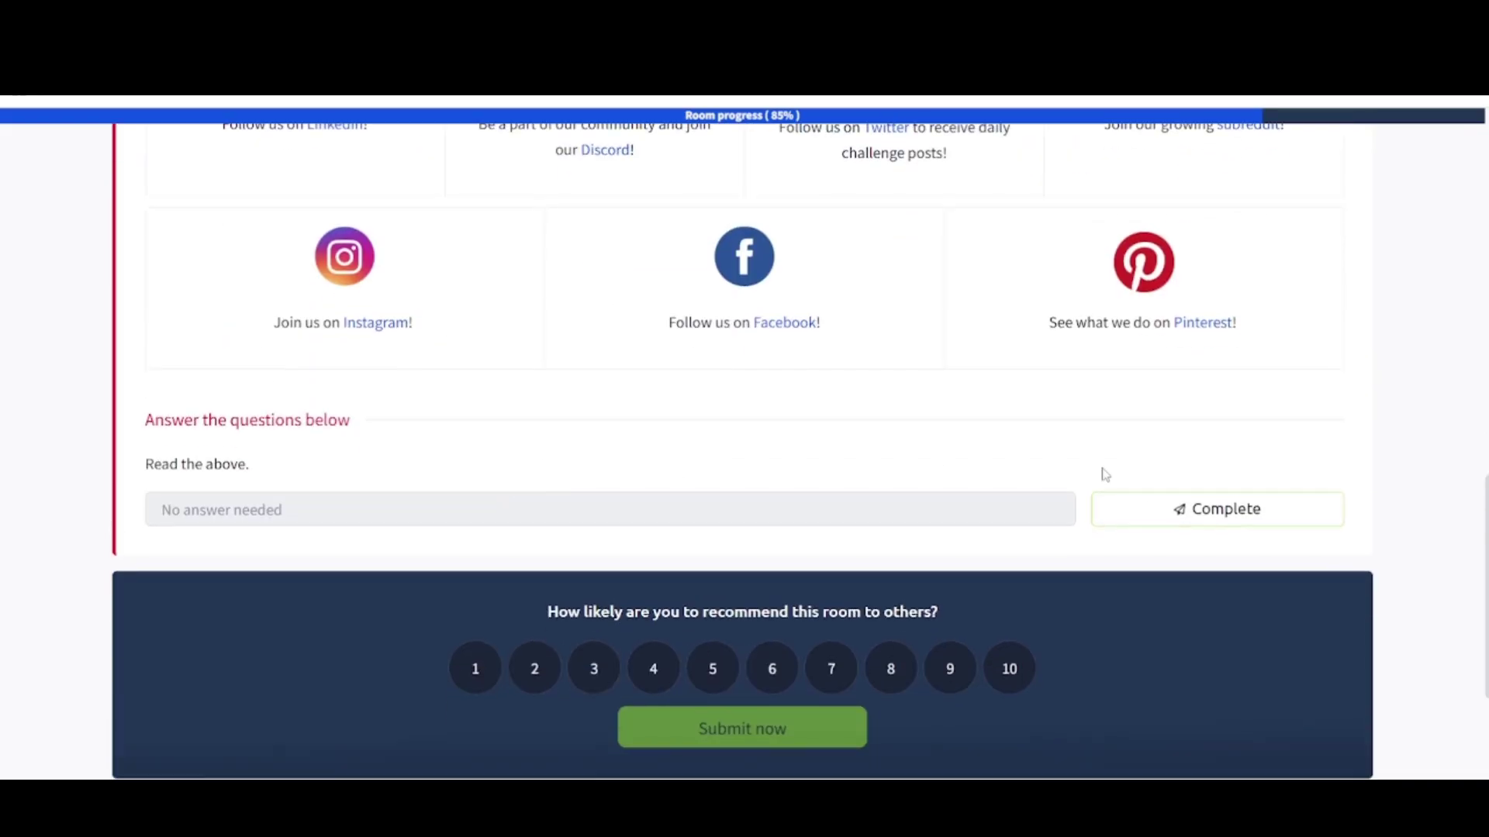
# - Mark Task 7, the social-media Extra Tickets task, as complete
pyautogui.click(1163, 509)
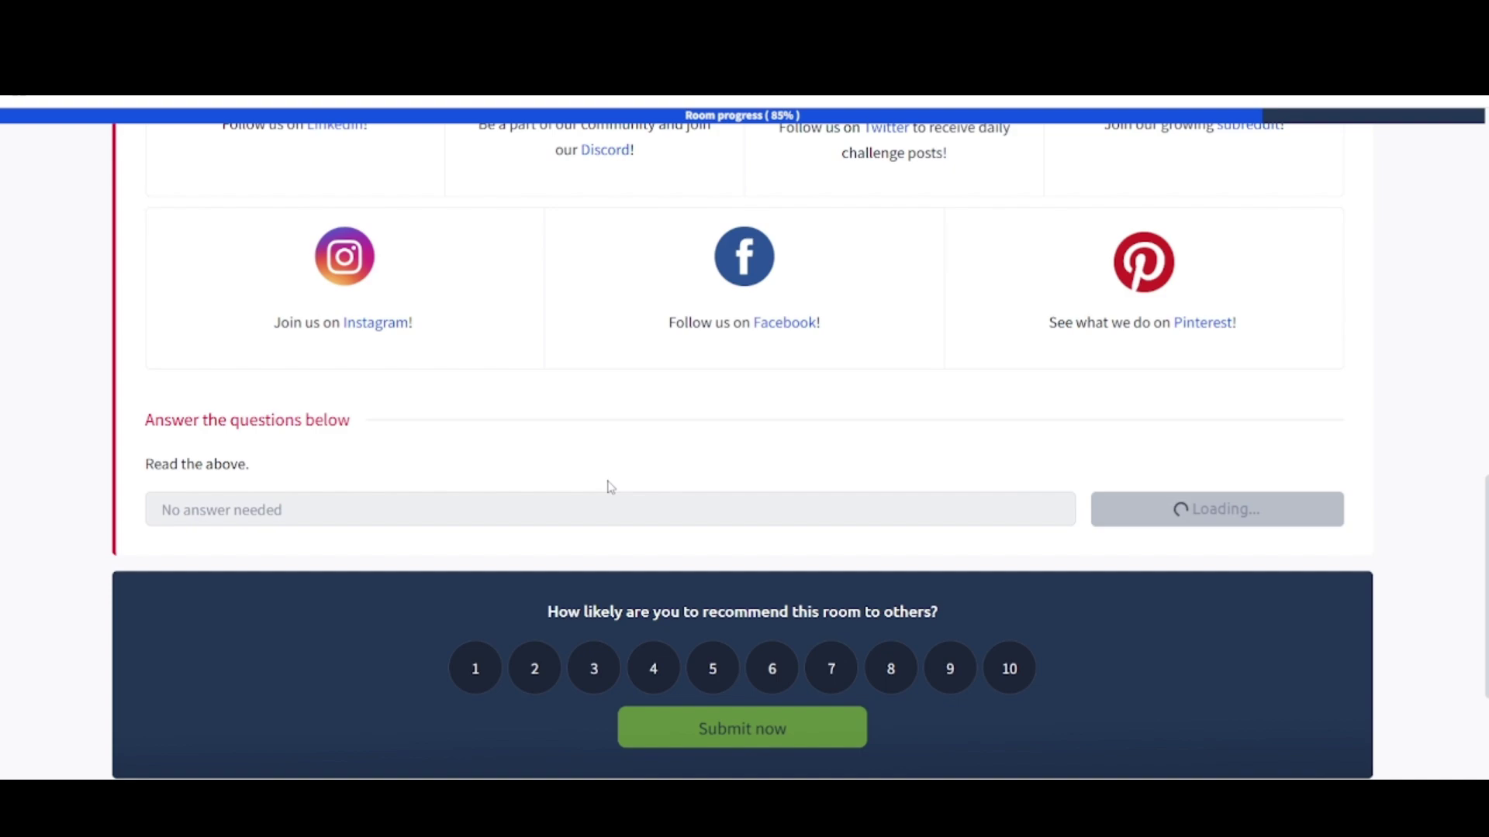
pyautogui.scroll(5, 607, 488)
pyautogui.scroll(5, 610, 490)
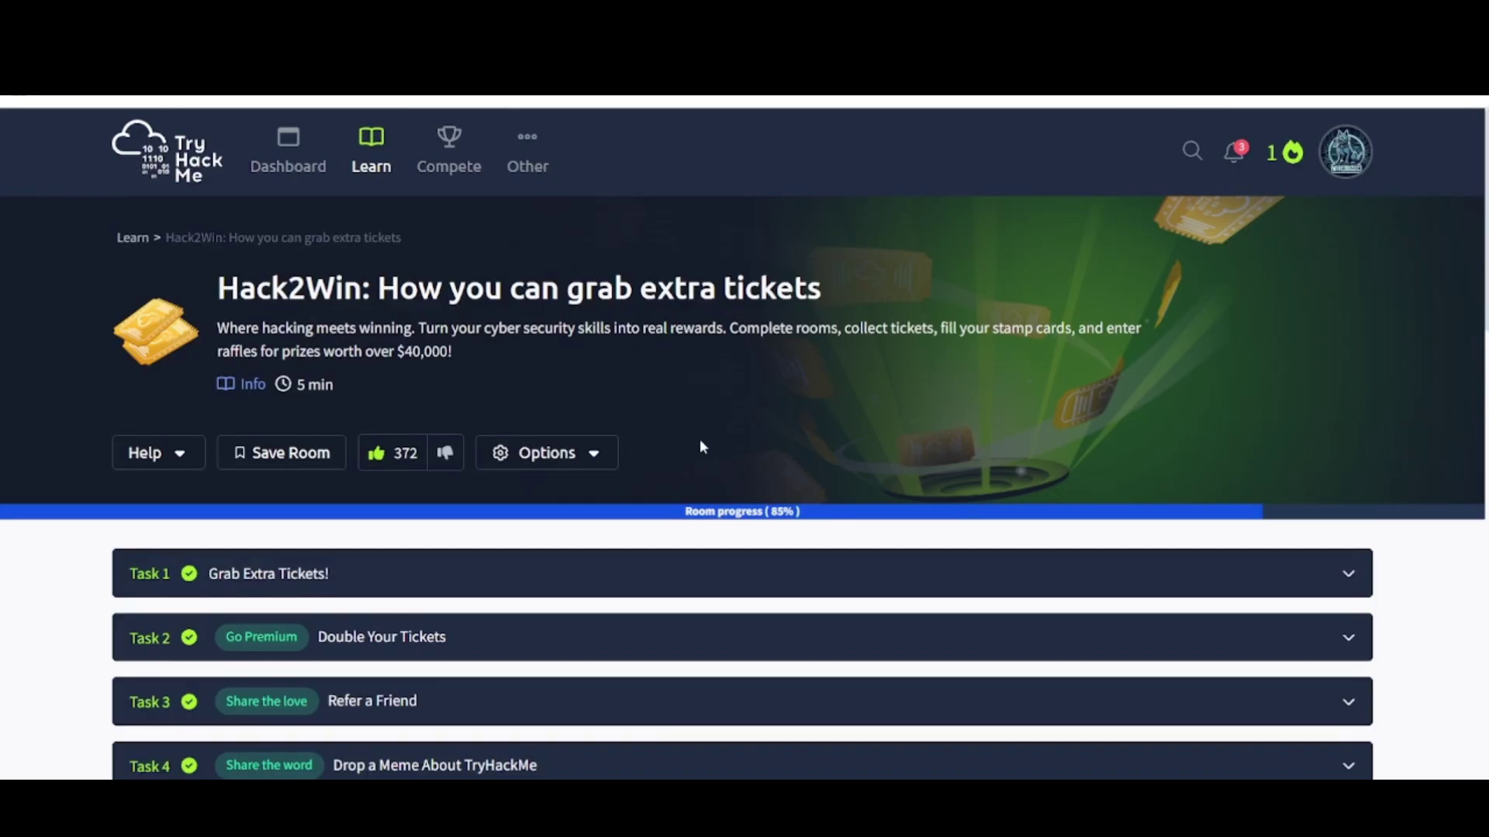
pyautogui.scroll(-4, 700, 438)
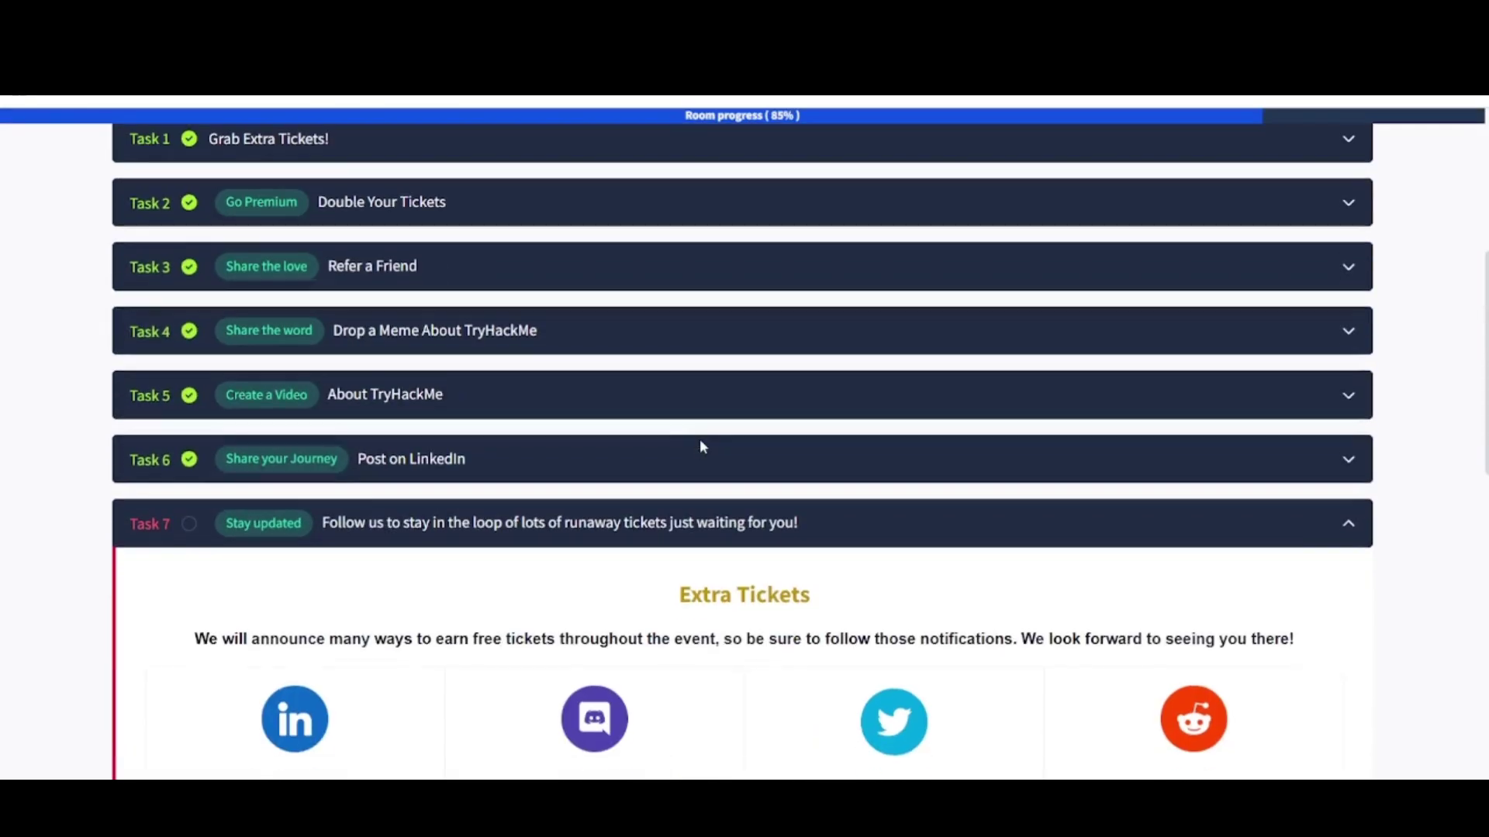
pyautogui.scroll(-6, 673, 547)
pyautogui.scroll(-2, 1041, 306)
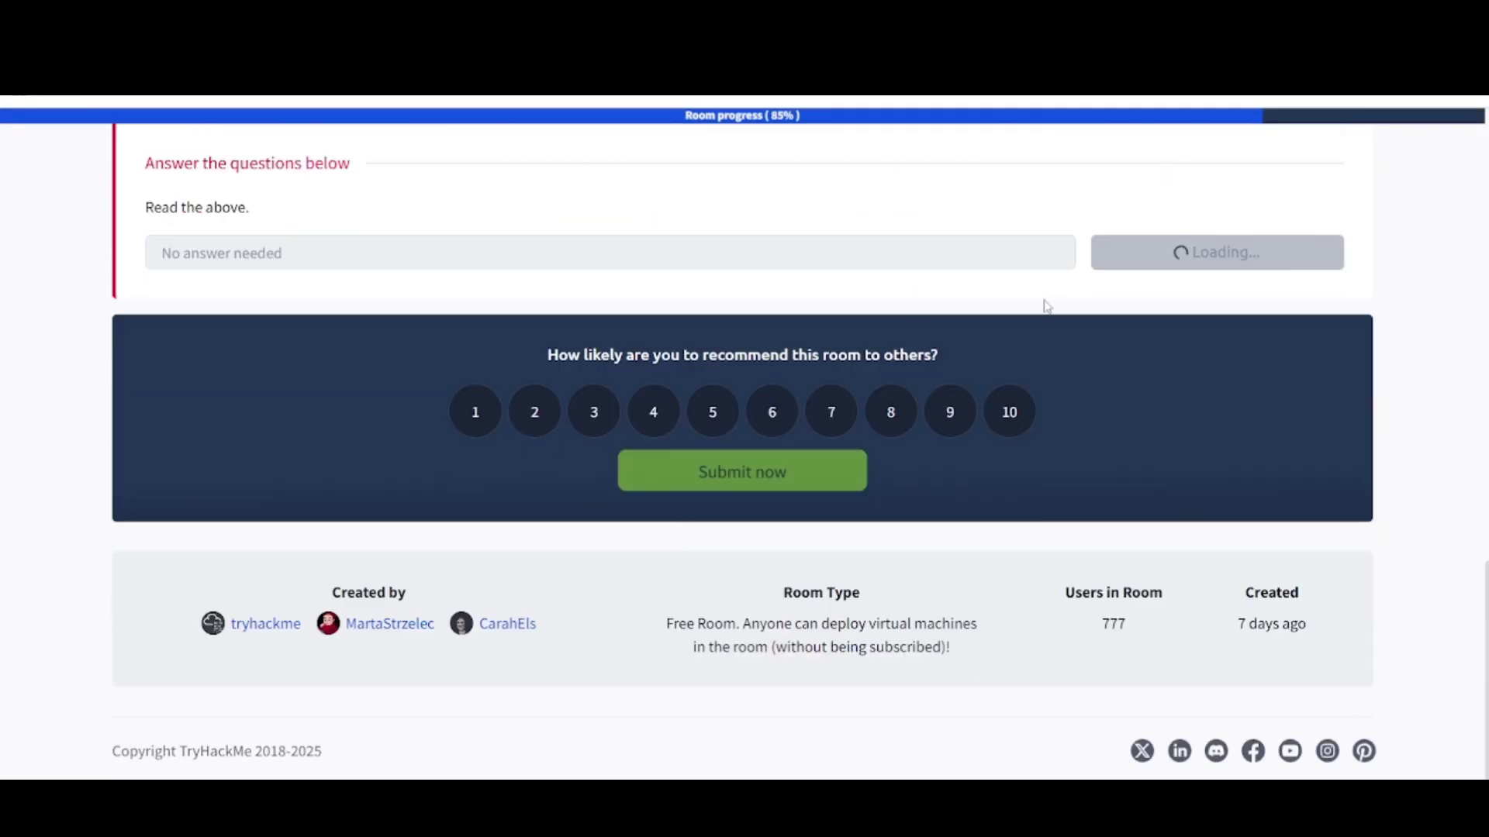
pyautogui.scroll(2, 915, 307)
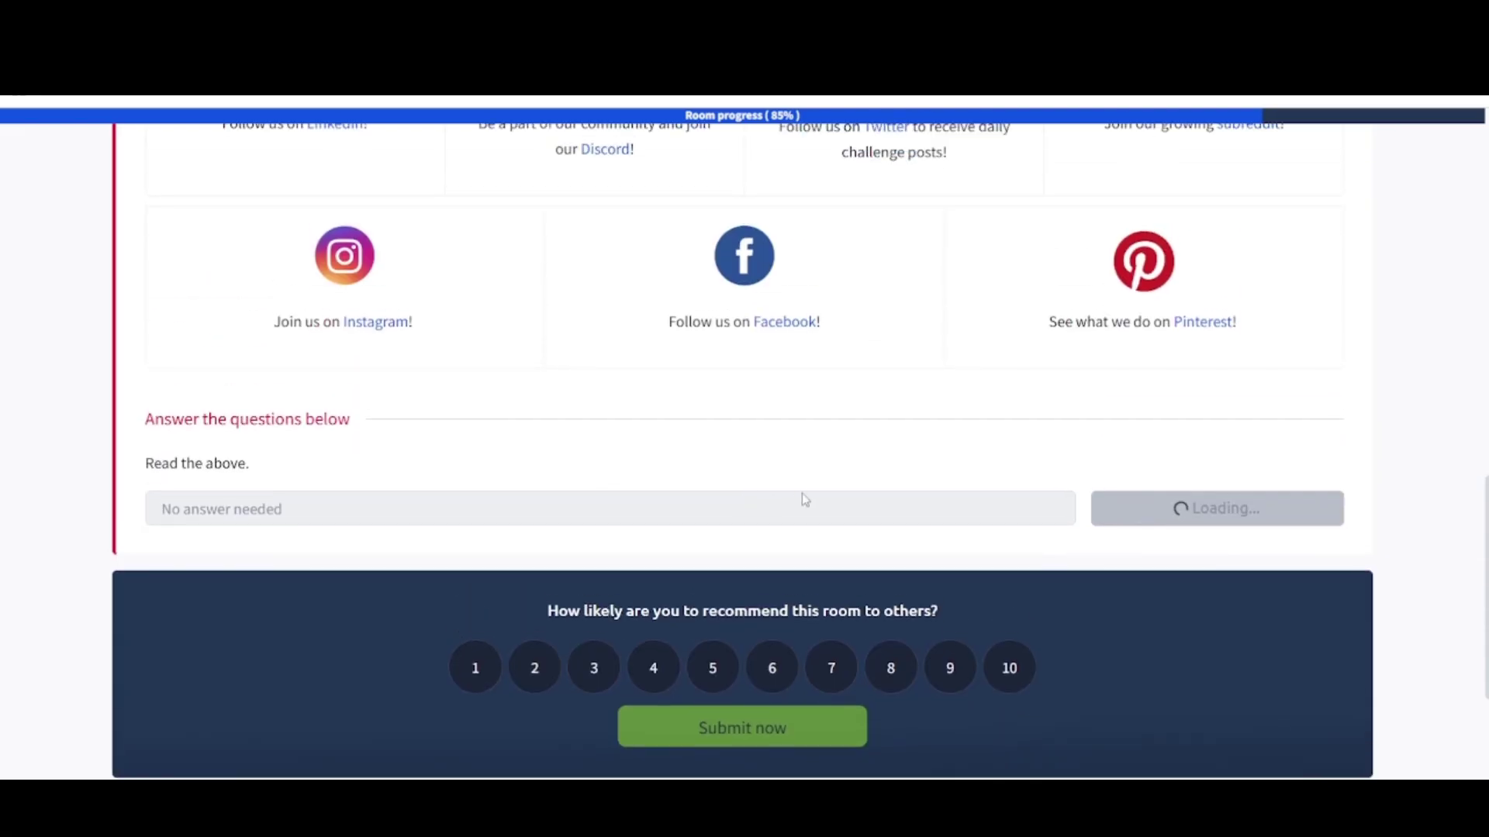
pyautogui.scroll(-2, 801, 493)
pyautogui.scroll(-1, 801, 493)
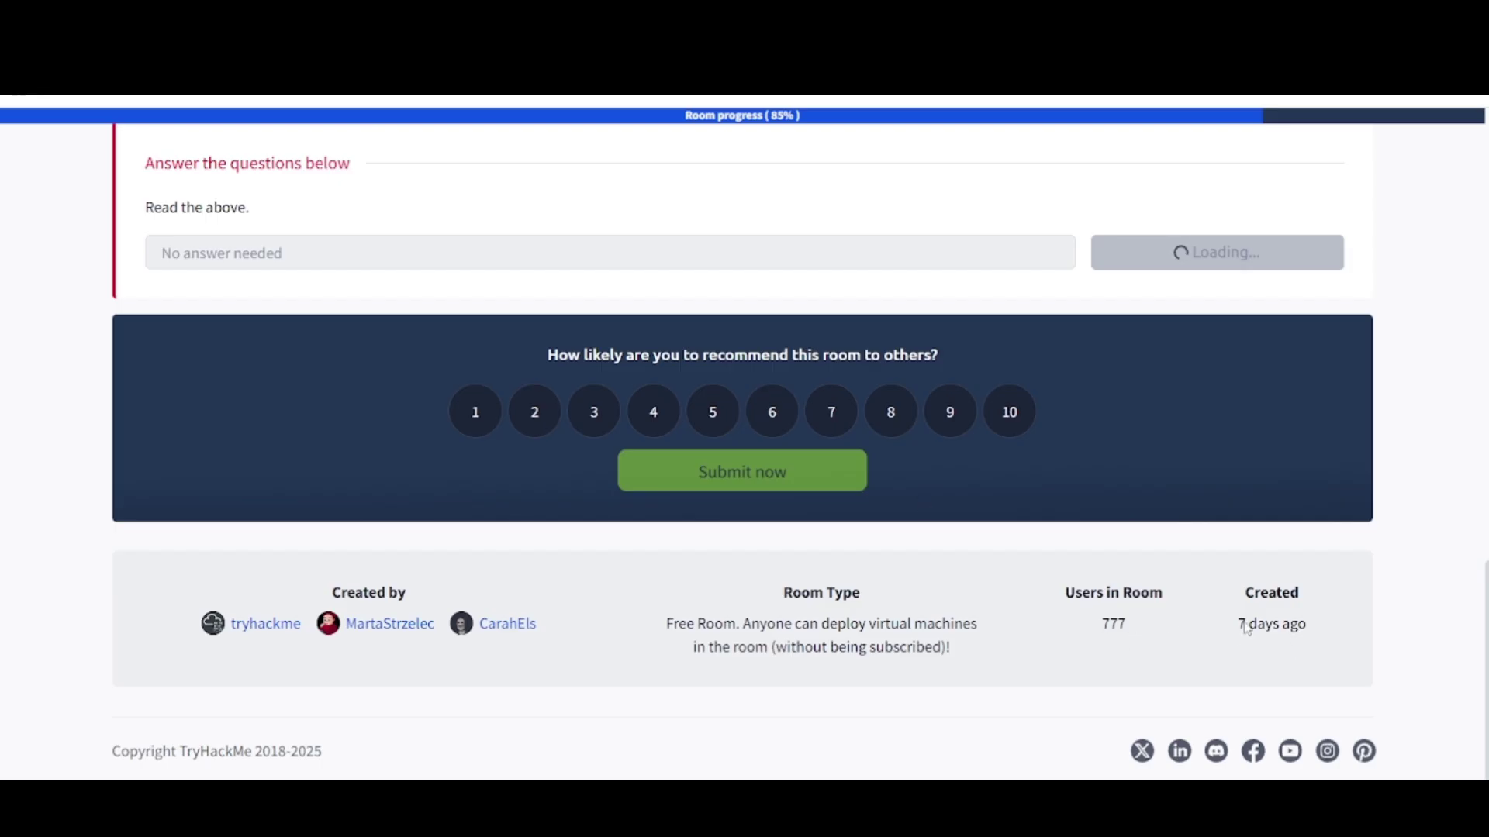
pyautogui.scroll(10, 851, 436)
pyautogui.scroll(2, 850, 443)
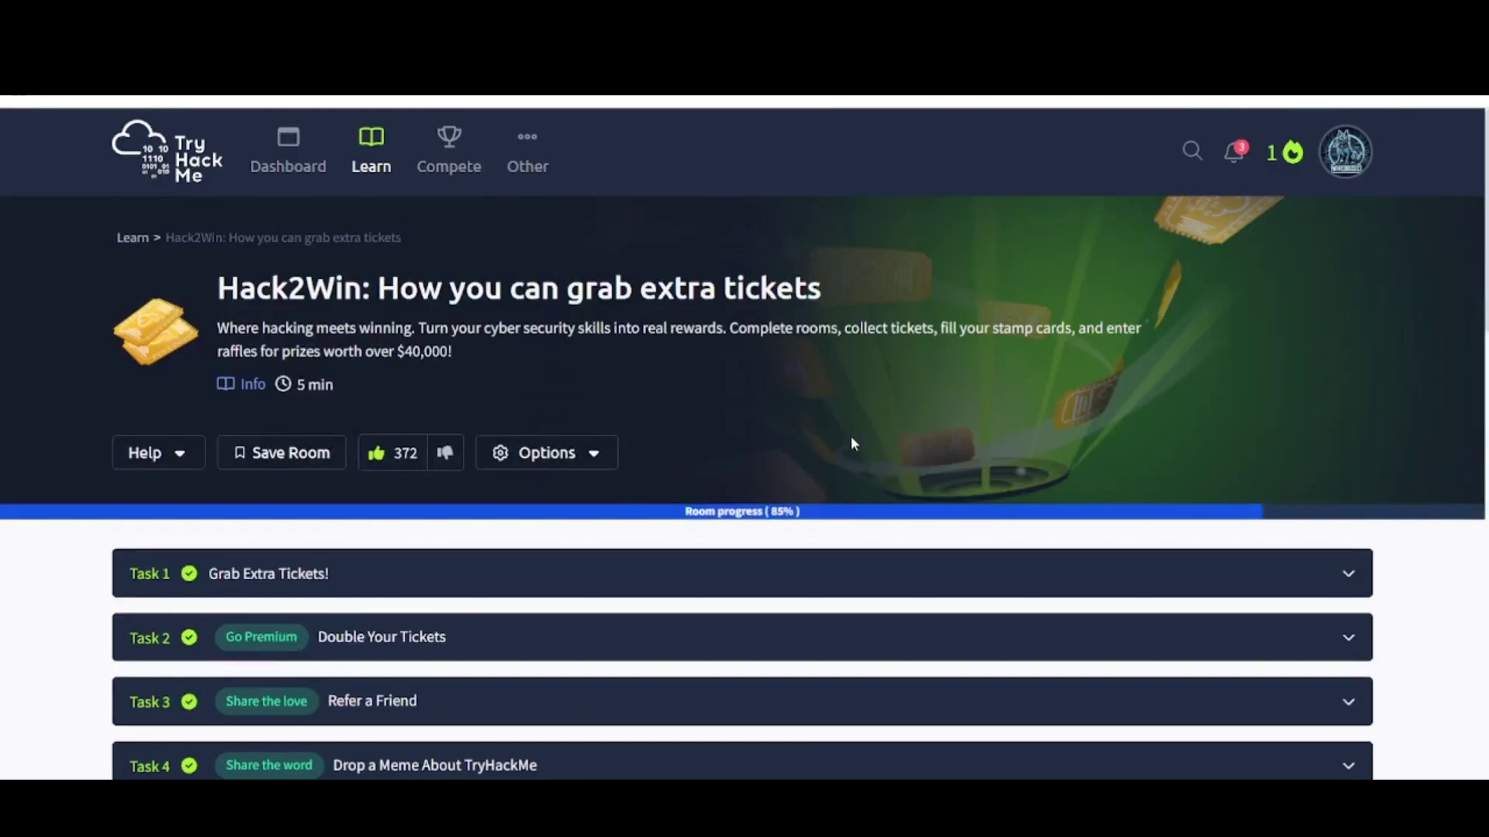